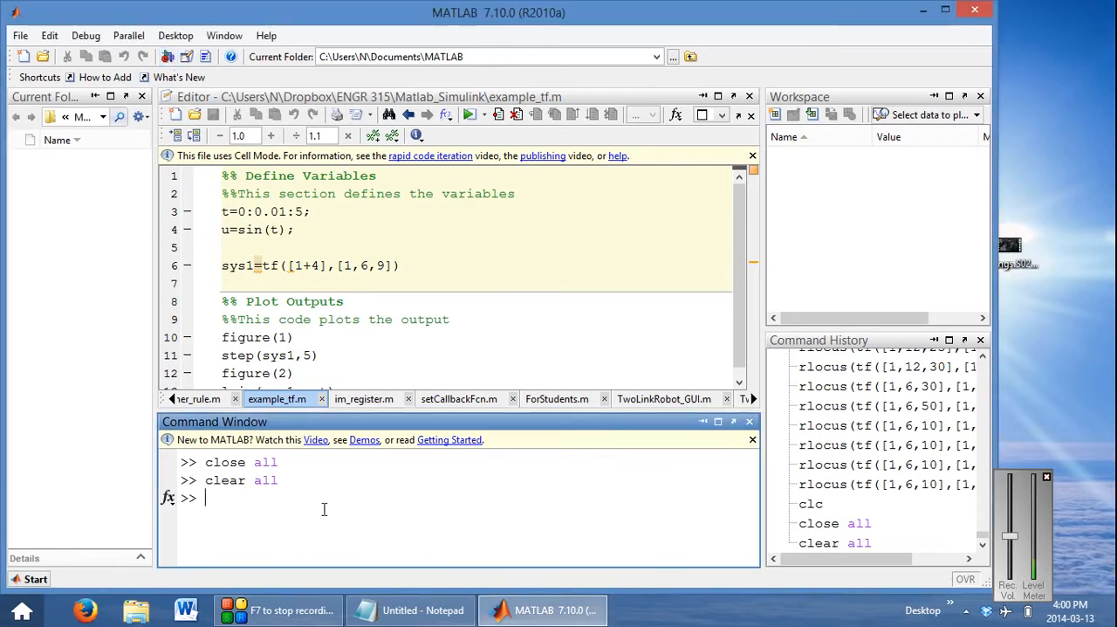
# Launch Simulink with the simulink command, create a blank model, and place its window beside the library browser
pyautogui.click(324, 508)
pyautogui.write('simu')
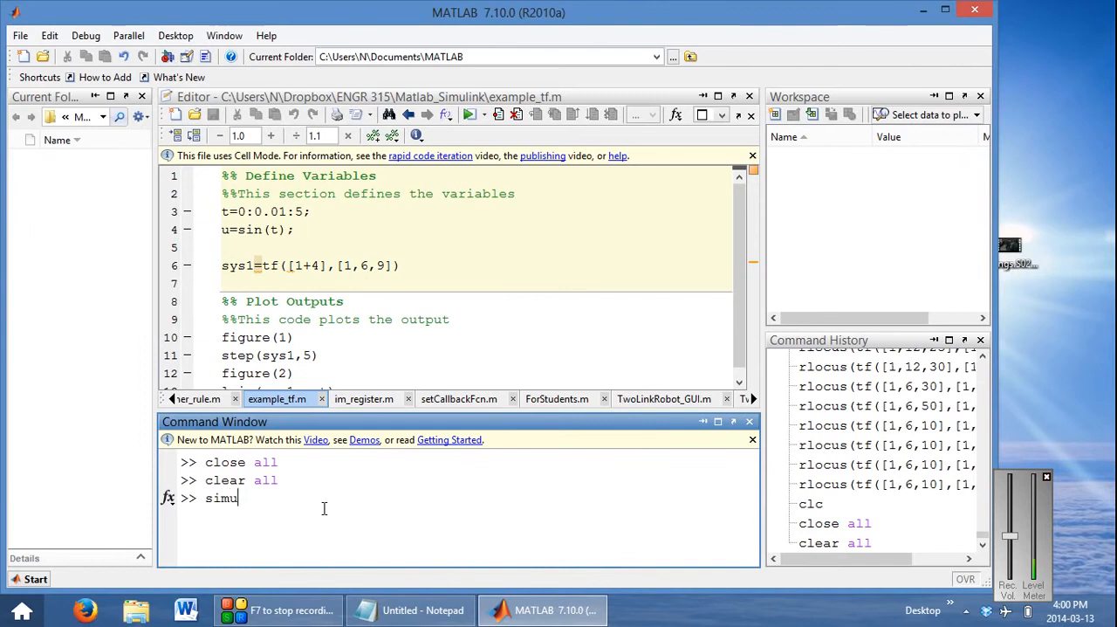
pyautogui.write('link')
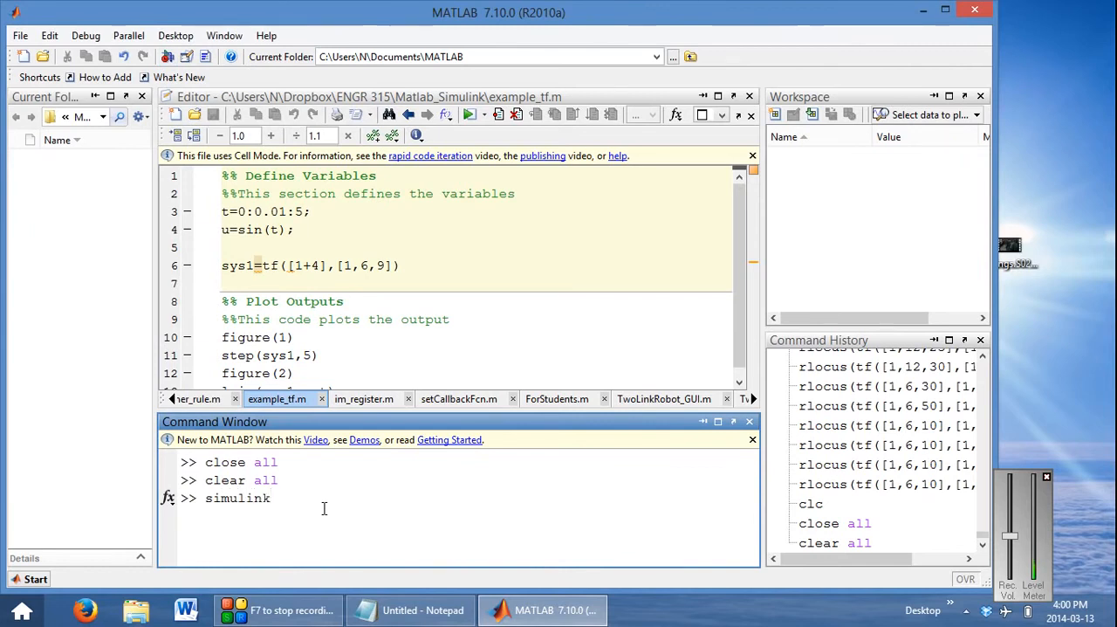
pyautogui.press('Return')
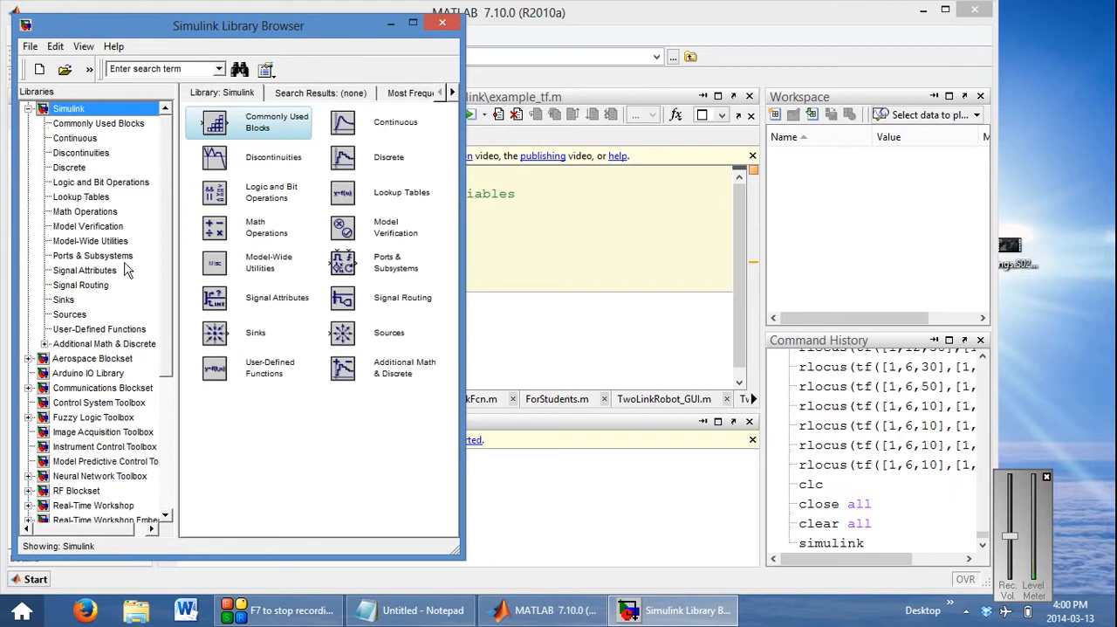
pyautogui.click(39, 71)
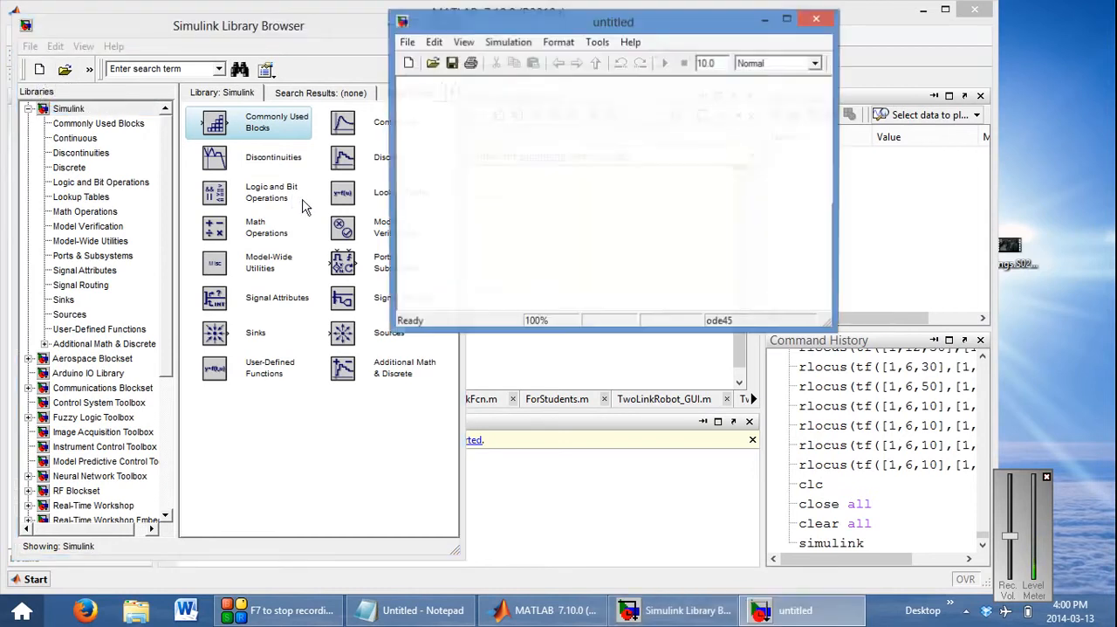
pyautogui.moveTo(582, 30); pyautogui.dragTo(694, 125)
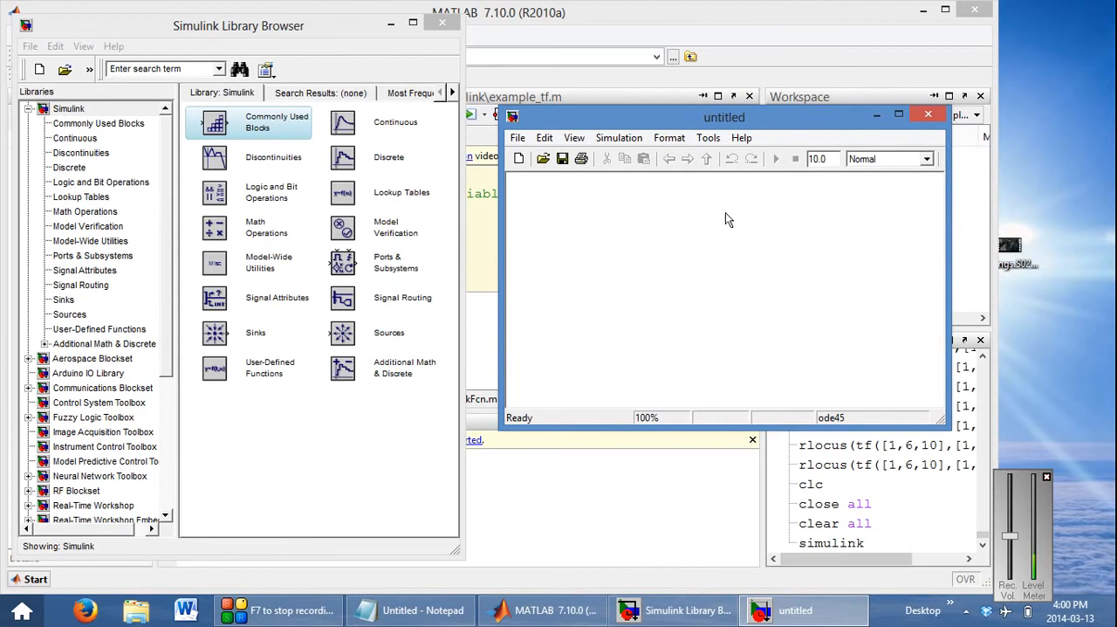
pyautogui.moveTo(251, 33); pyautogui.dragTo(255, 54)
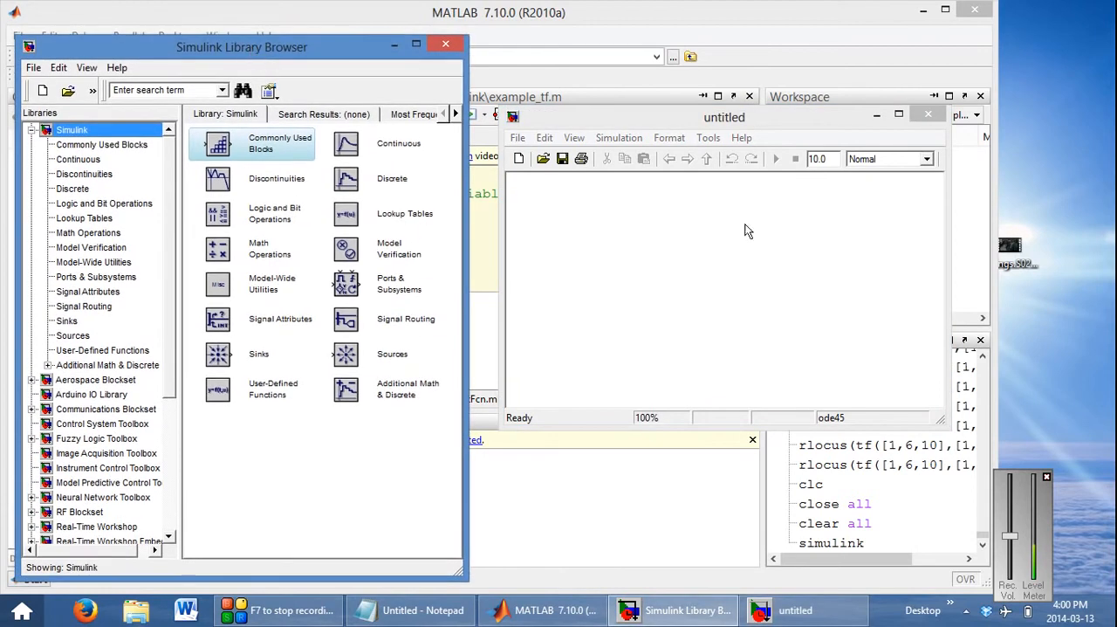
pyautogui.click(759, 247)
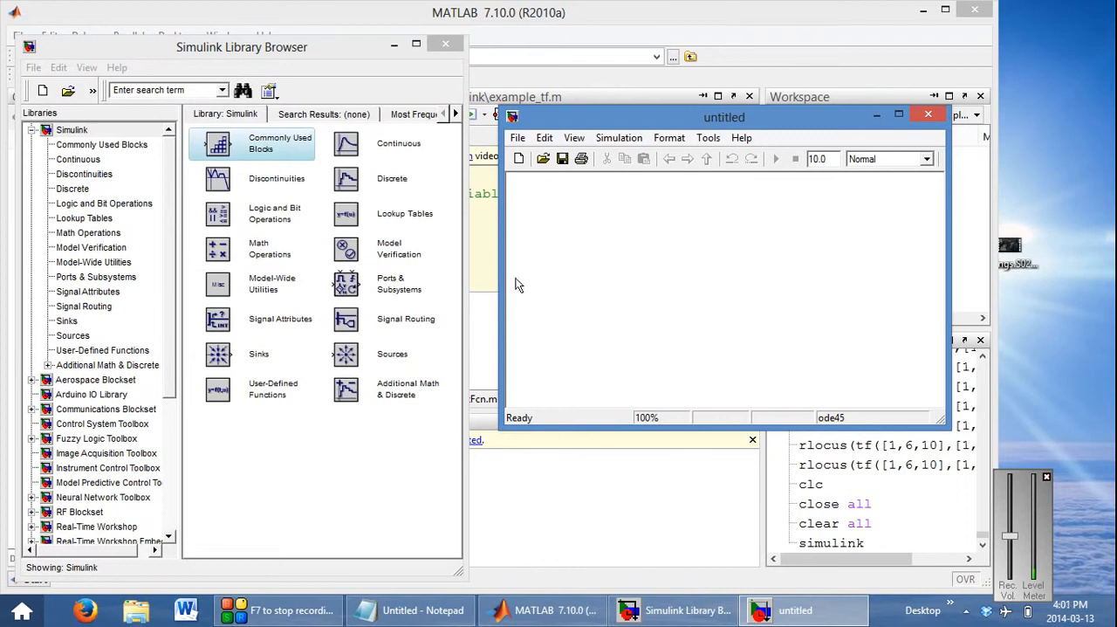
# Close the Simulink Library Browser, reopen it from the untitled model, and arrange the two windows side by side
pyautogui.click(443, 45)
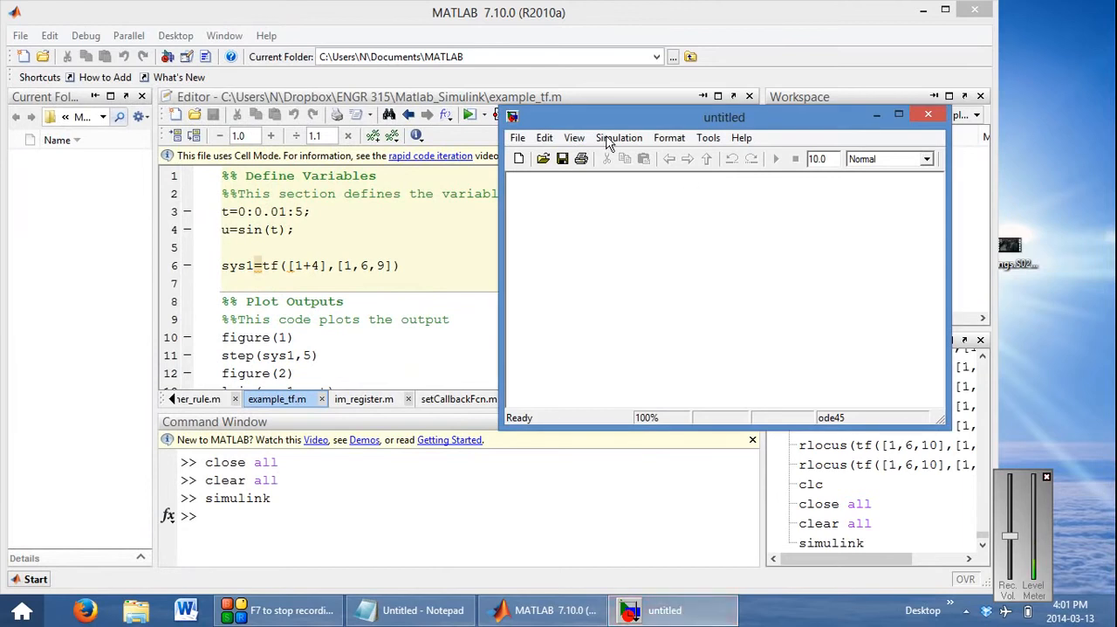
pyautogui.moveTo(669, 122); pyautogui.dragTo(575, 136)
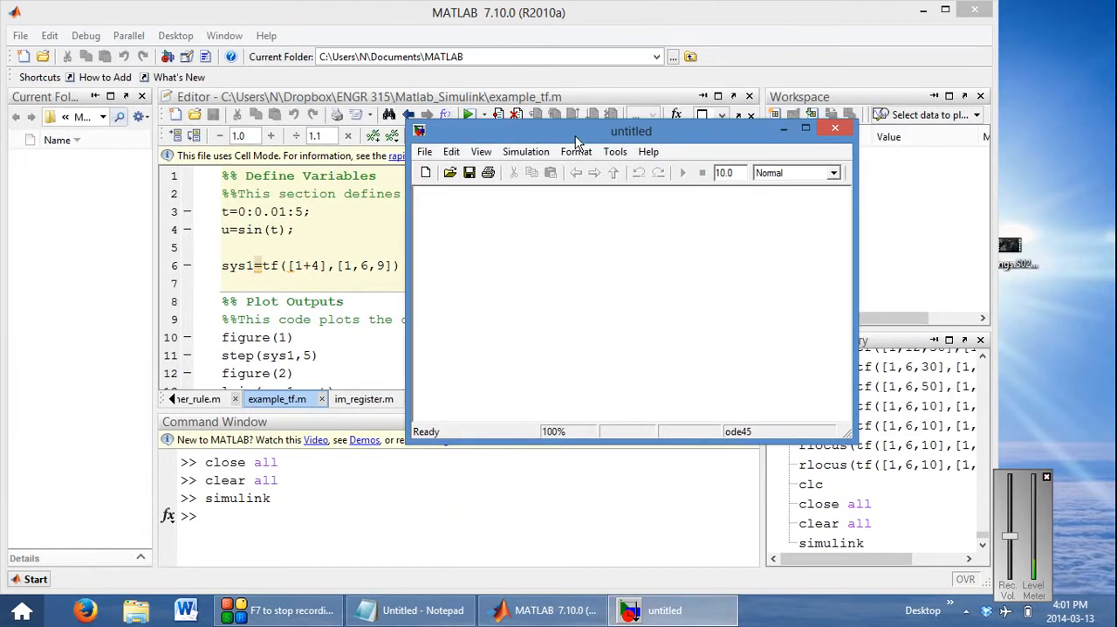
pyautogui.click(481, 152)
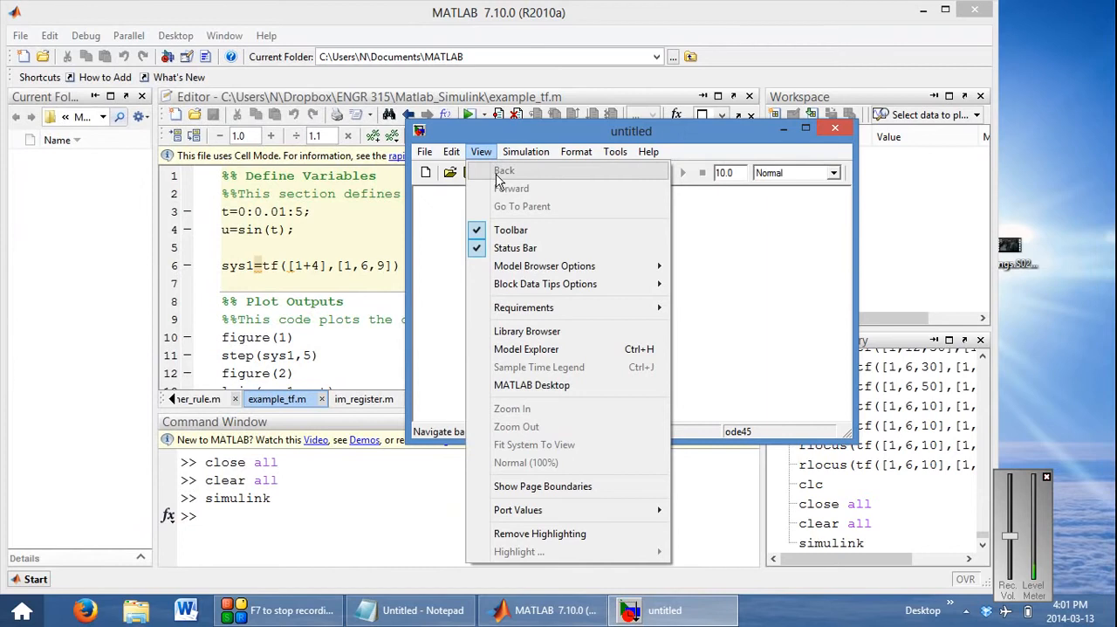
pyautogui.click(540, 332)
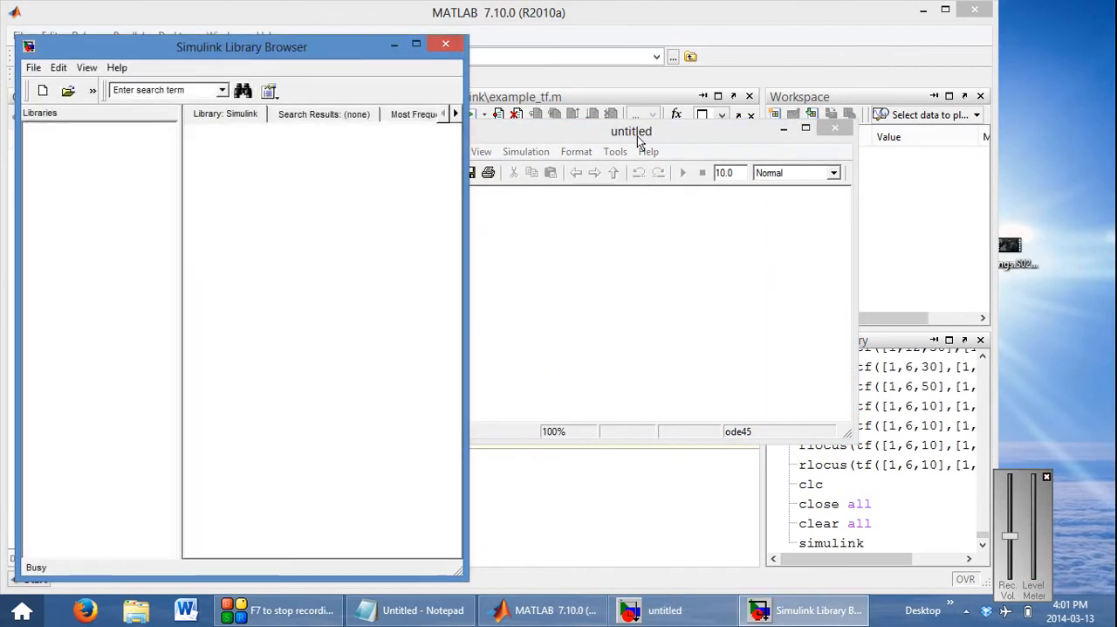
pyautogui.moveTo(640, 142); pyautogui.dragTo(752, 123)
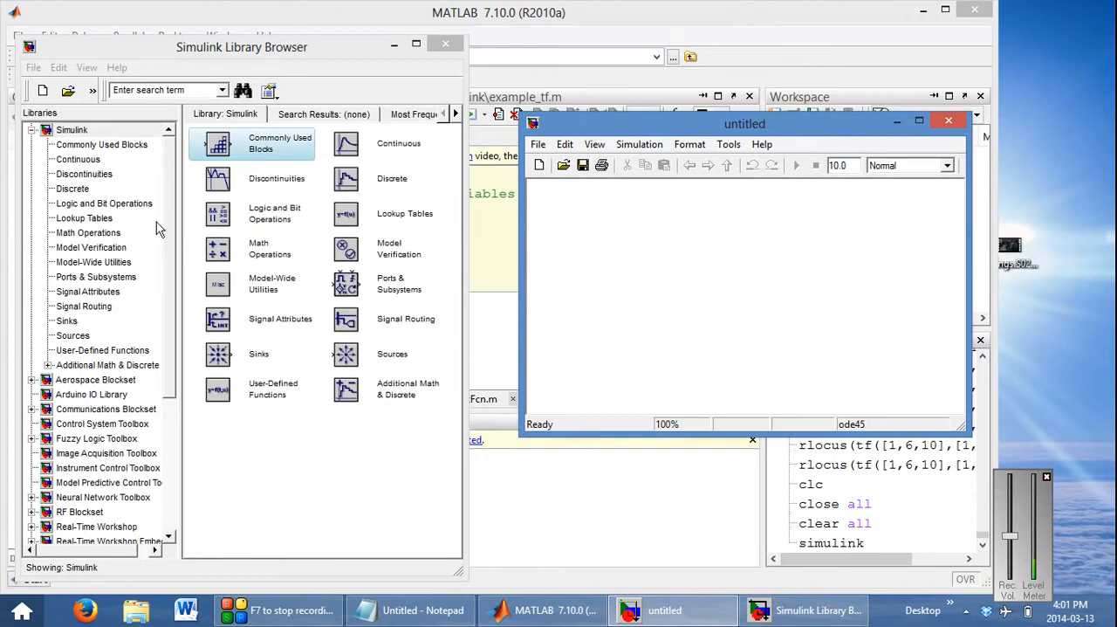
pyautogui.moveTo(204, 50); pyautogui.dragTo(202, 38)
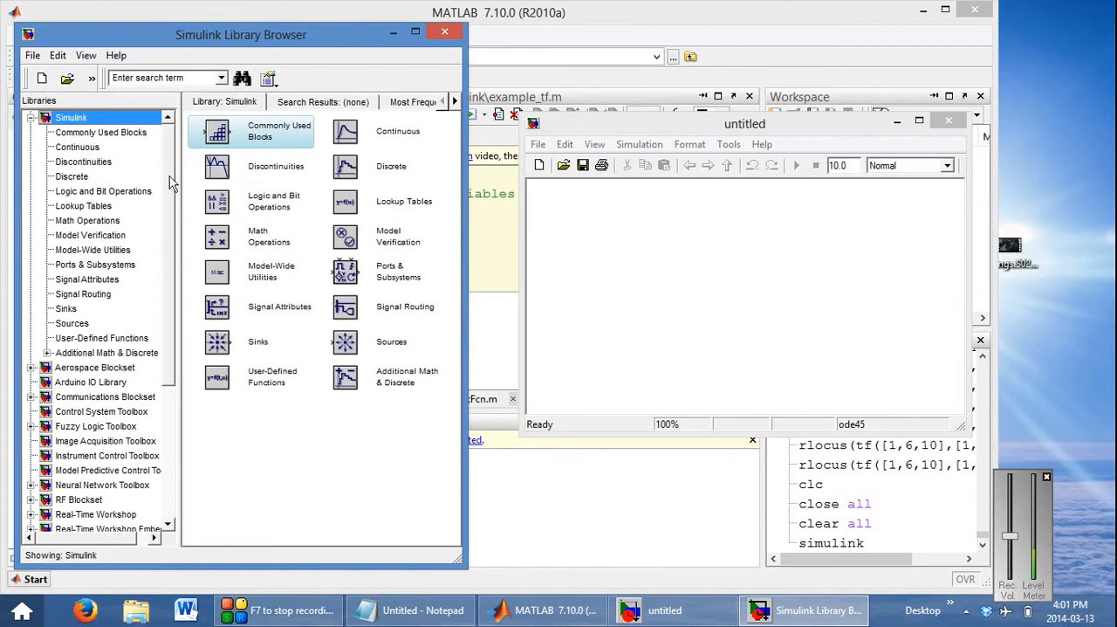
# Look through the available block libraries, including the Video and Image Processing Blockset and the Aerospace Blockset
pyautogui.scroll(-3, 175, 175)
pyautogui.scroll(3, 190, 172)
pyautogui.click(30, 118)
pyautogui.click(30, 118)
pyautogui.scroll(-1, 170, 166)
pyautogui.moveTo(170, 166); pyautogui.dragTo(170, 328)
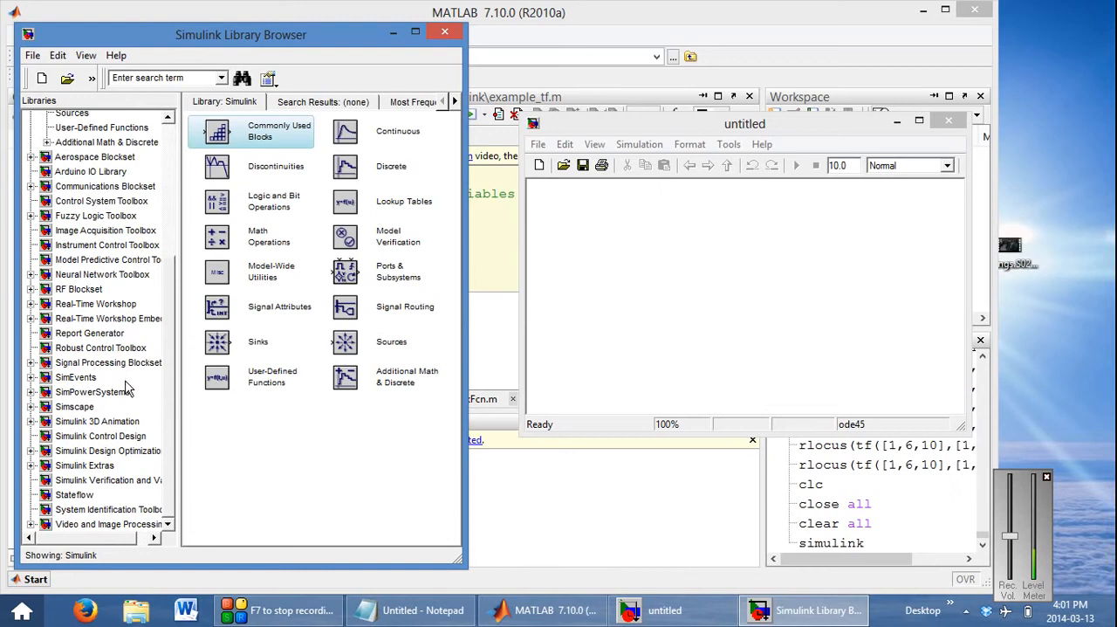
pyautogui.click(104, 512)
pyautogui.click(103, 524)
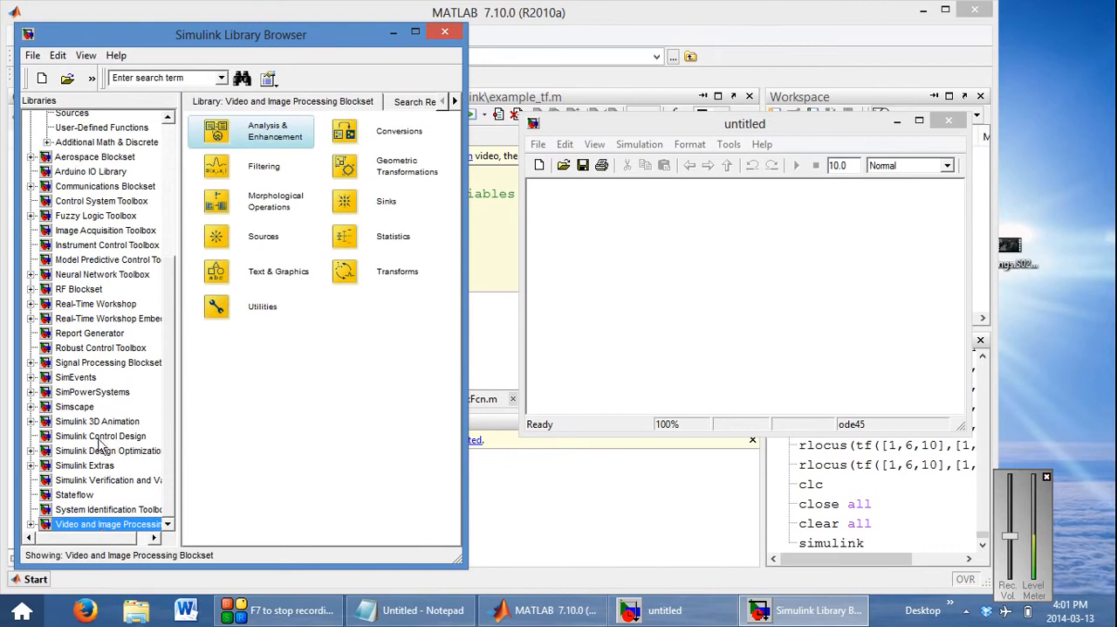
pyautogui.scroll(2, 114, 289)
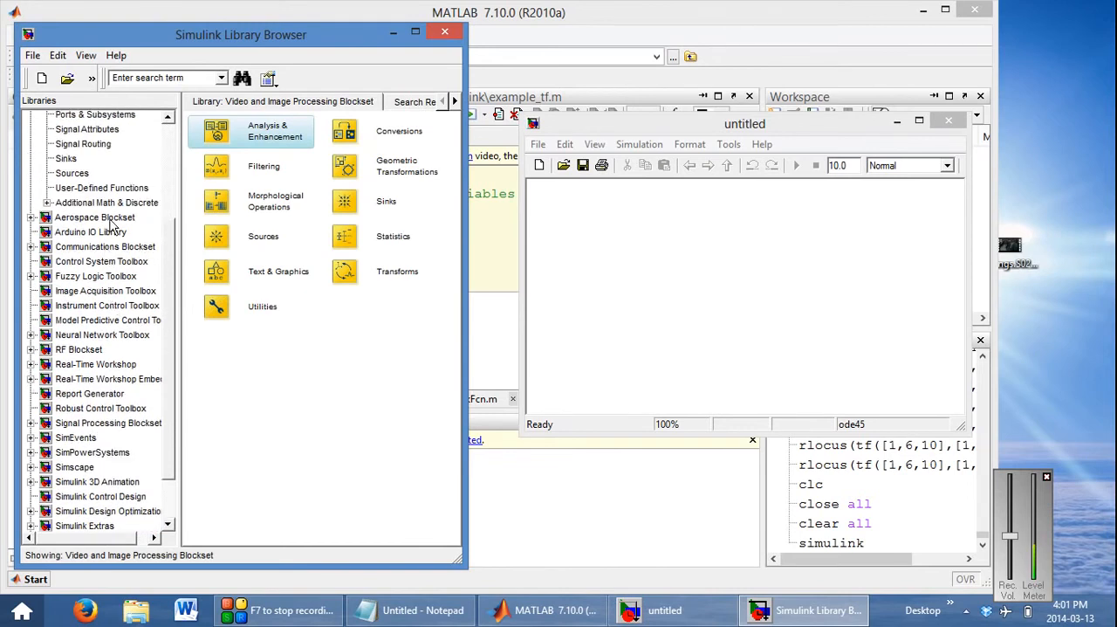
pyautogui.click(113, 219)
pyautogui.scroll(3, 175, 292)
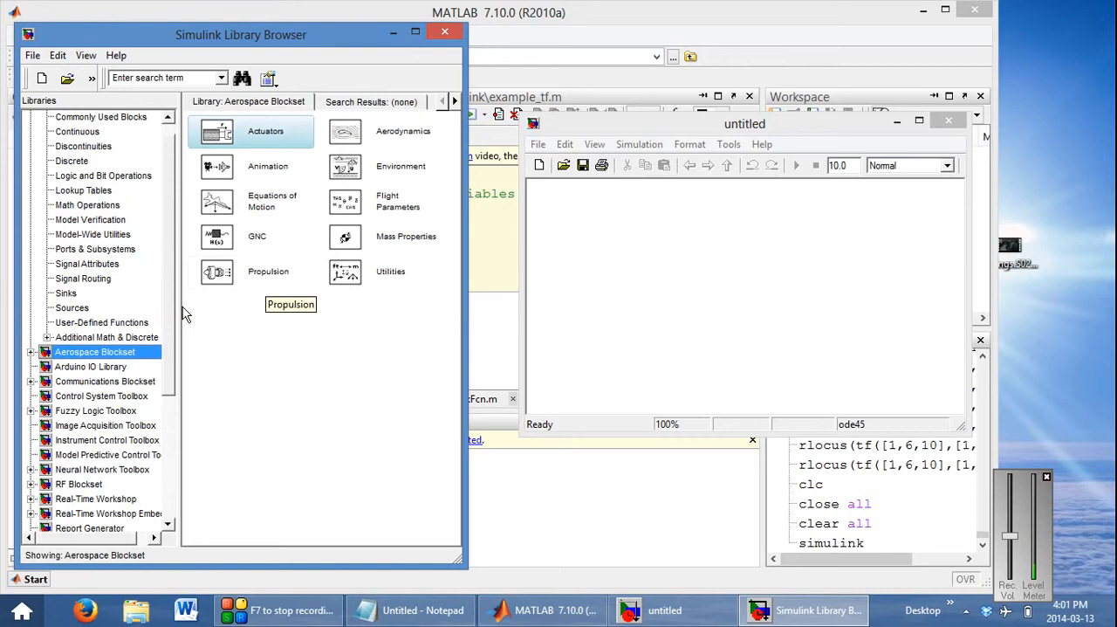
pyautogui.scroll(1, 170, 288)
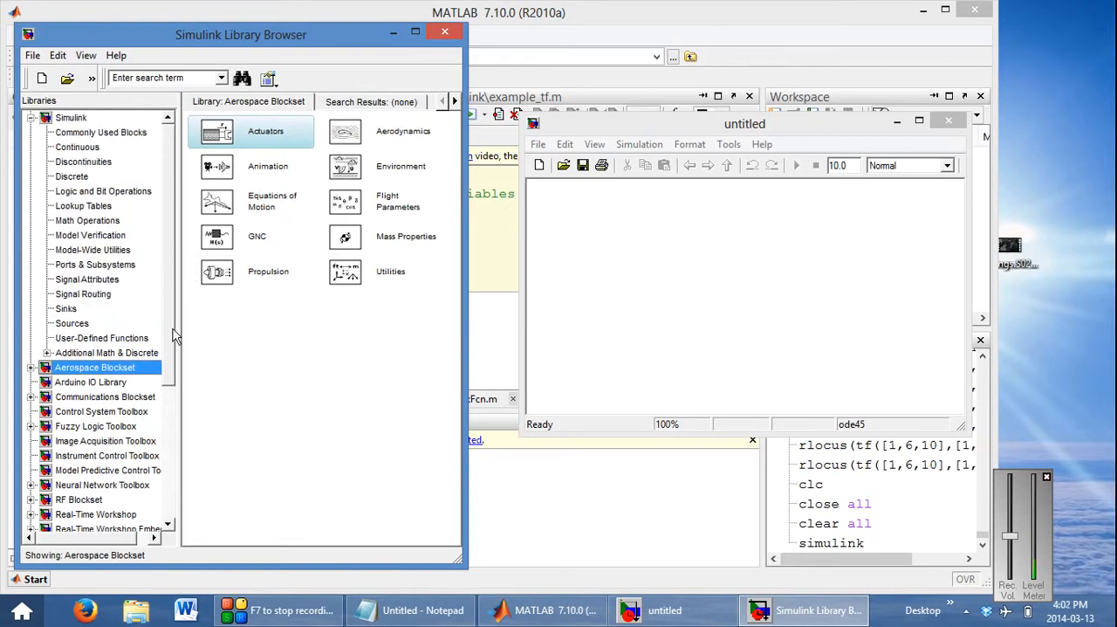
# Add a Transfer Fcn block from the Simulink Continuous library to the middle of the untitled model
pyautogui.click(79, 150)
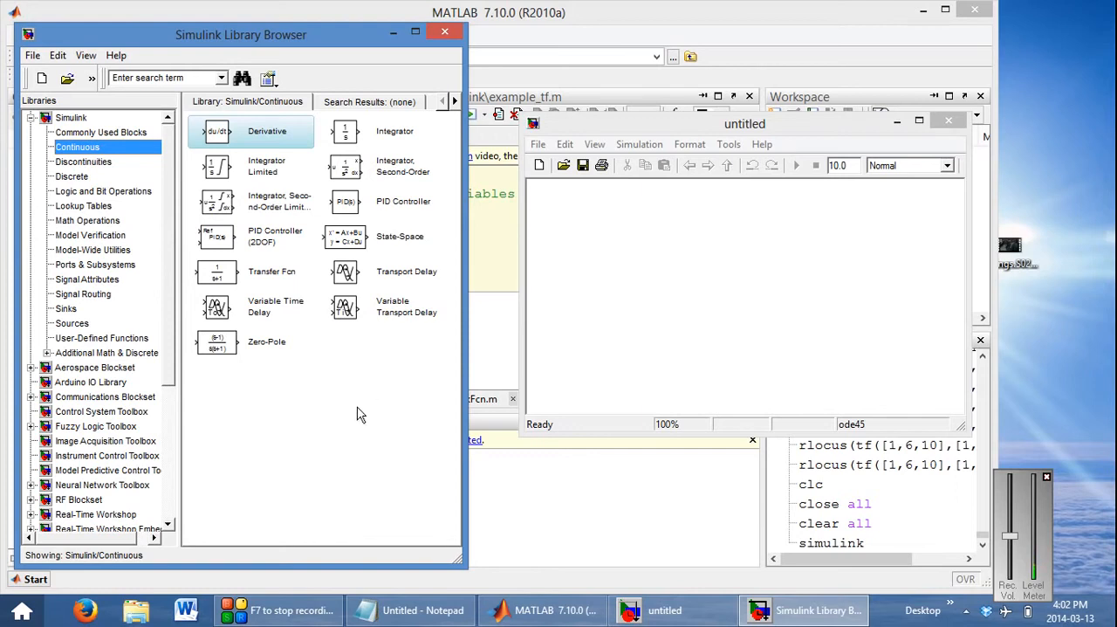
pyautogui.click(226, 278)
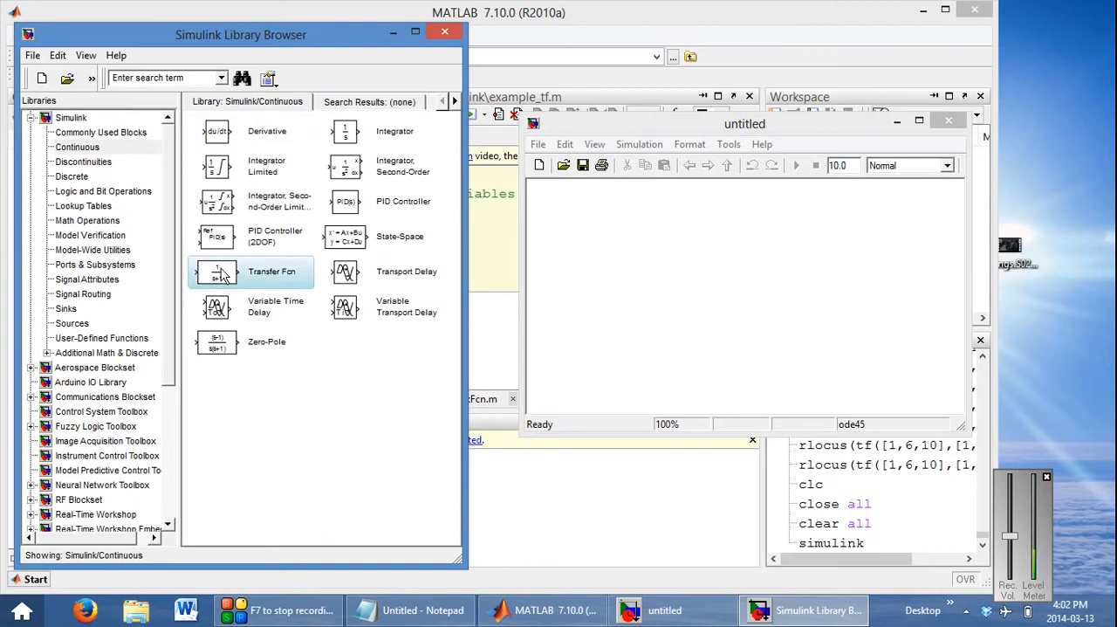
pyautogui.moveTo(227, 278); pyautogui.dragTo(707, 255)
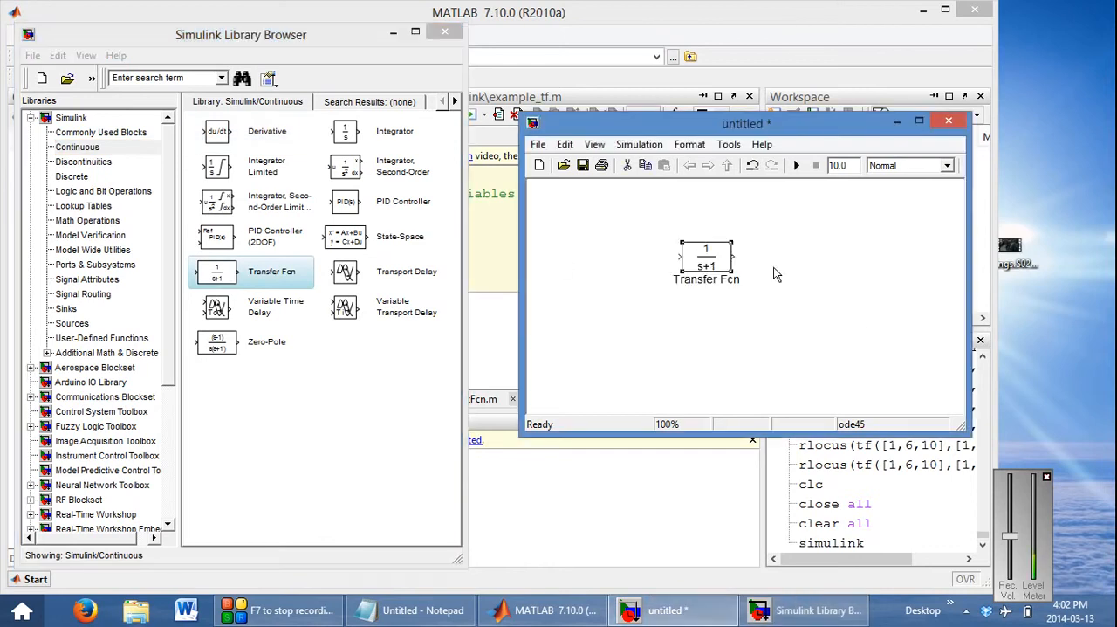
pyautogui.rightClick(234, 270)
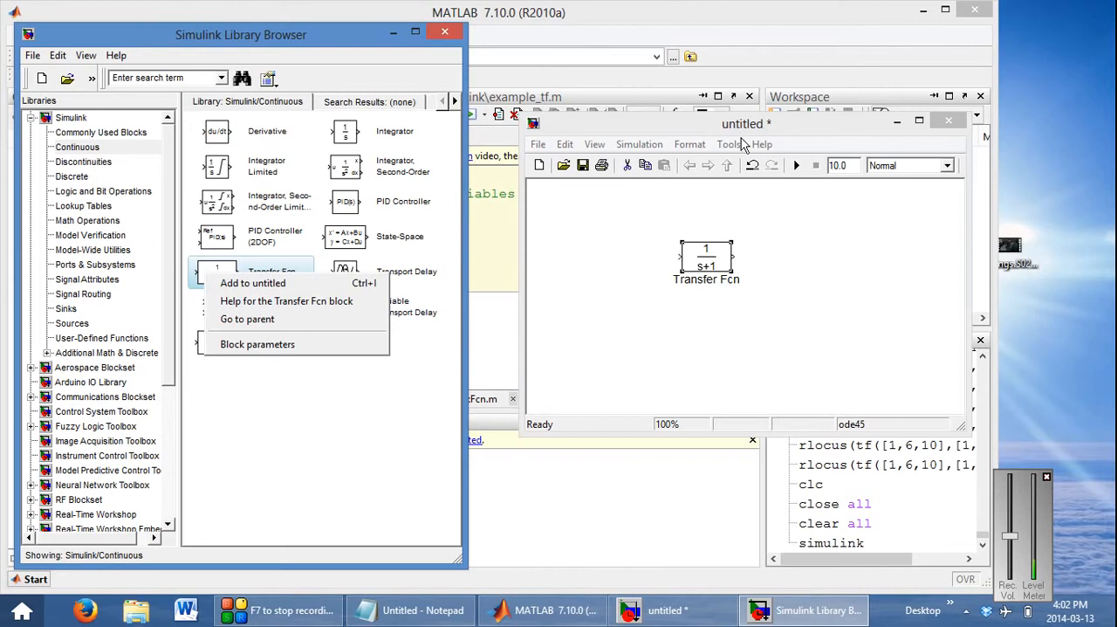
pyautogui.click(793, 305)
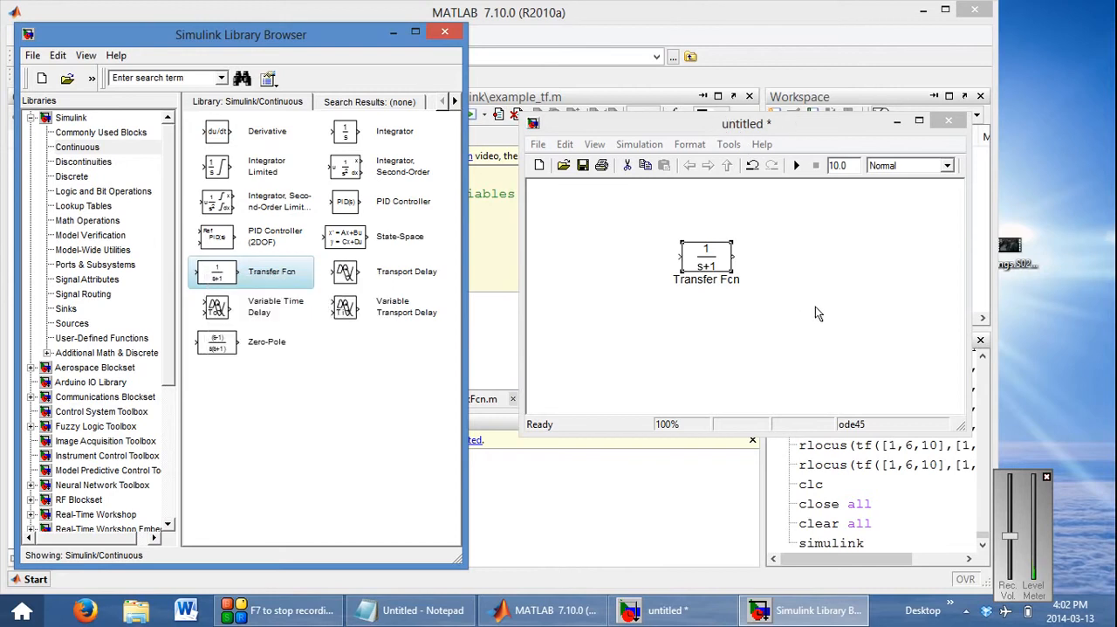
pyautogui.moveTo(714, 262); pyautogui.dragTo(758, 266)
# Set the Transfer Fcn block's numerator coefficients to [1,6,10] and its denominator coefficients to [1,0,7,1]
pyautogui.doubleClick(756, 265)
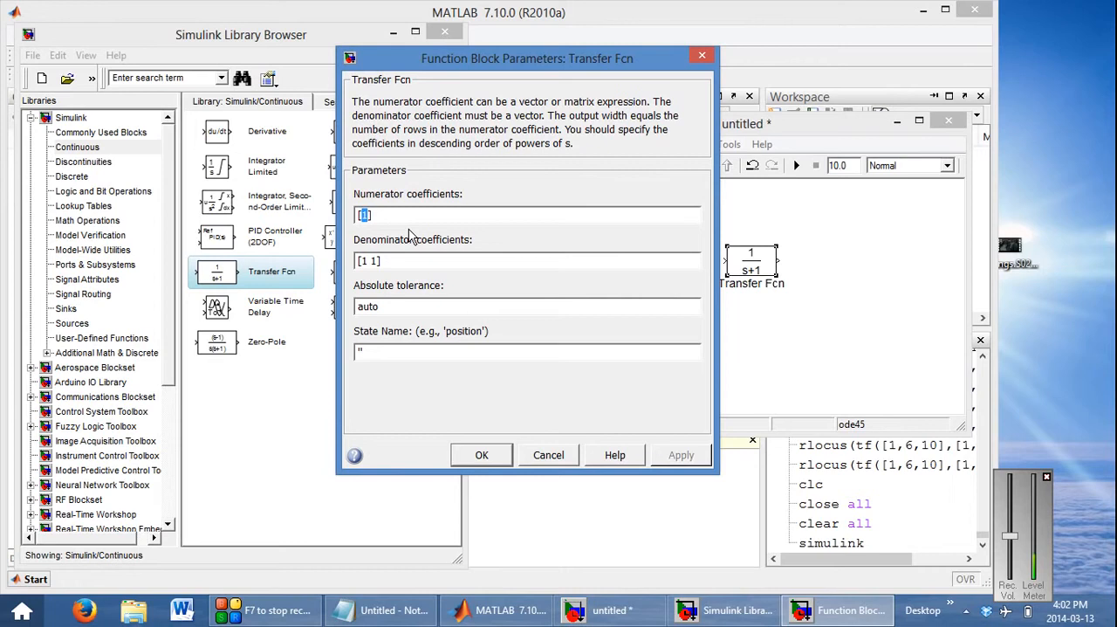
pyautogui.write('1')
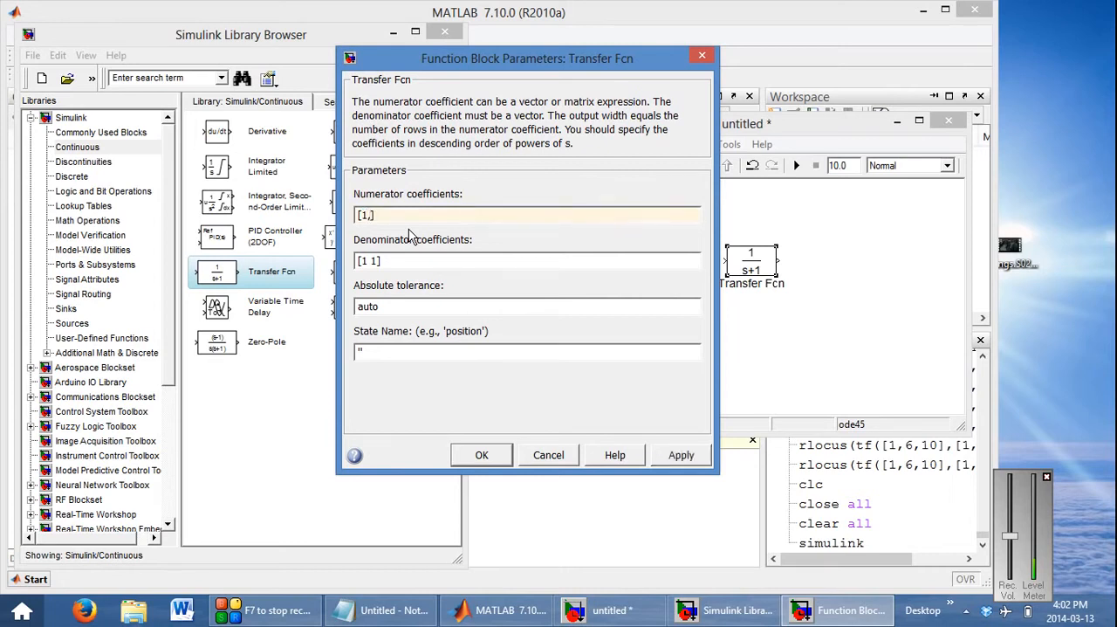
pyautogui.write(',6,10')
pyautogui.click(376, 263)
pyautogui.click(381, 259)
pyautogui.press('BackSpace')
pyautogui.press('BackSpace')
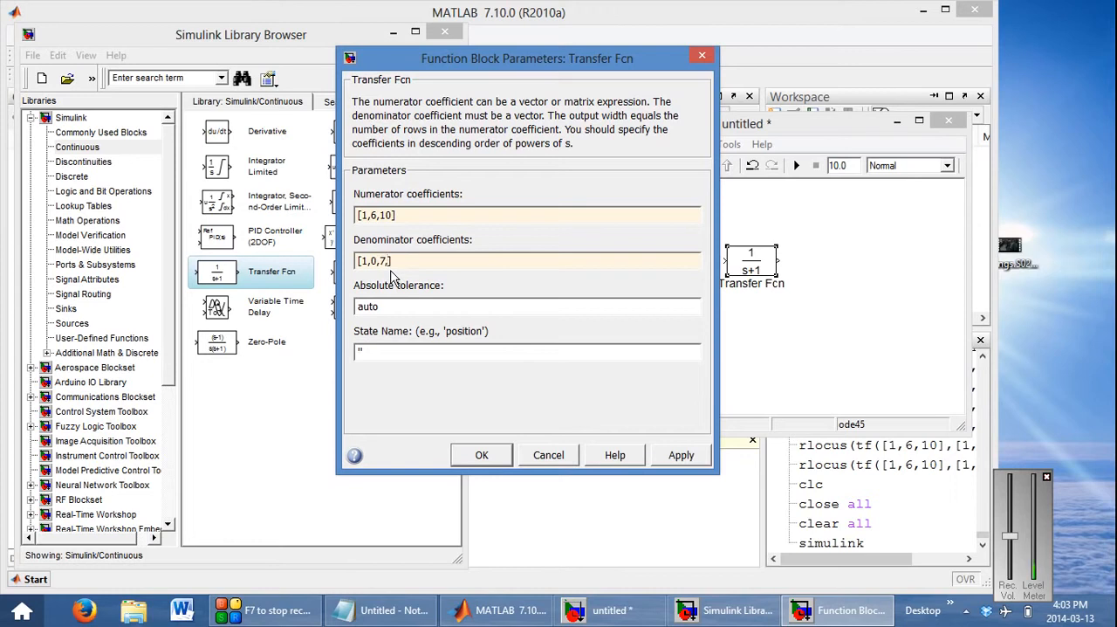
pyautogui.write('1')
pyautogui.click(482, 454)
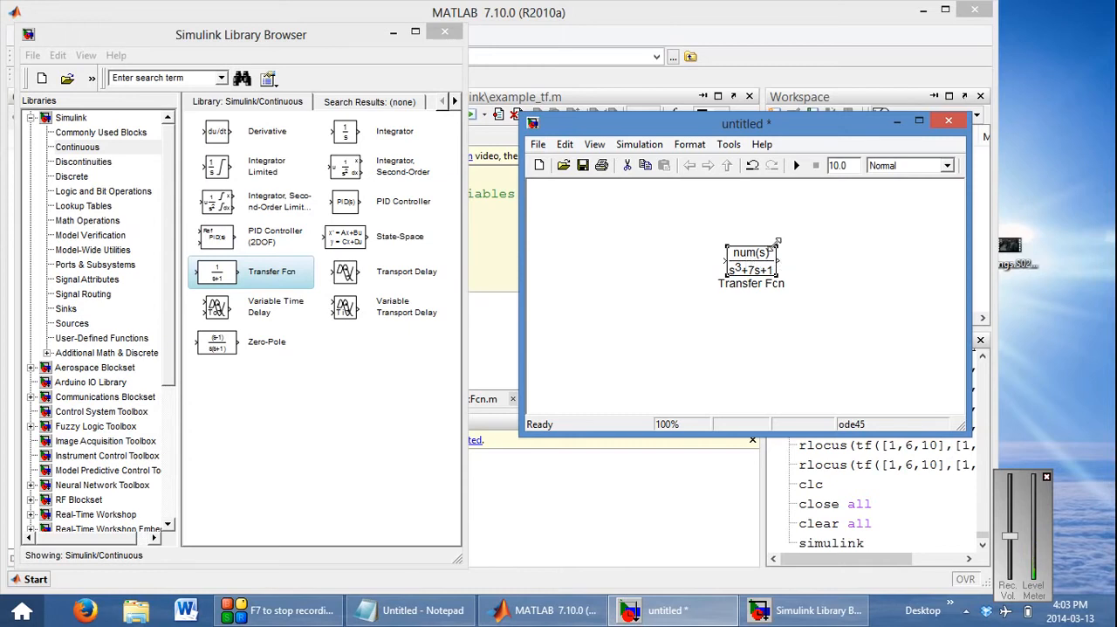
# Enlarge the Transfer Fcn block until its full expression fits inside, and move it slightly lower in the model
pyautogui.moveTo(777, 246); pyautogui.dragTo(809, 224)
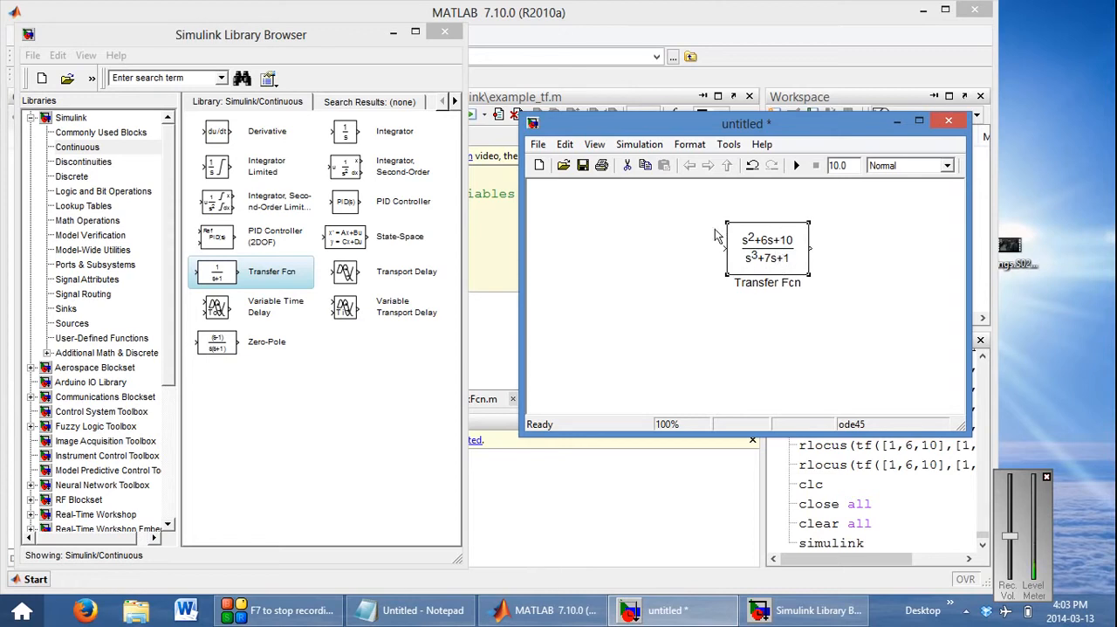
pyautogui.moveTo(783, 254); pyautogui.dragTo(783, 295)
pyautogui.click(863, 299)
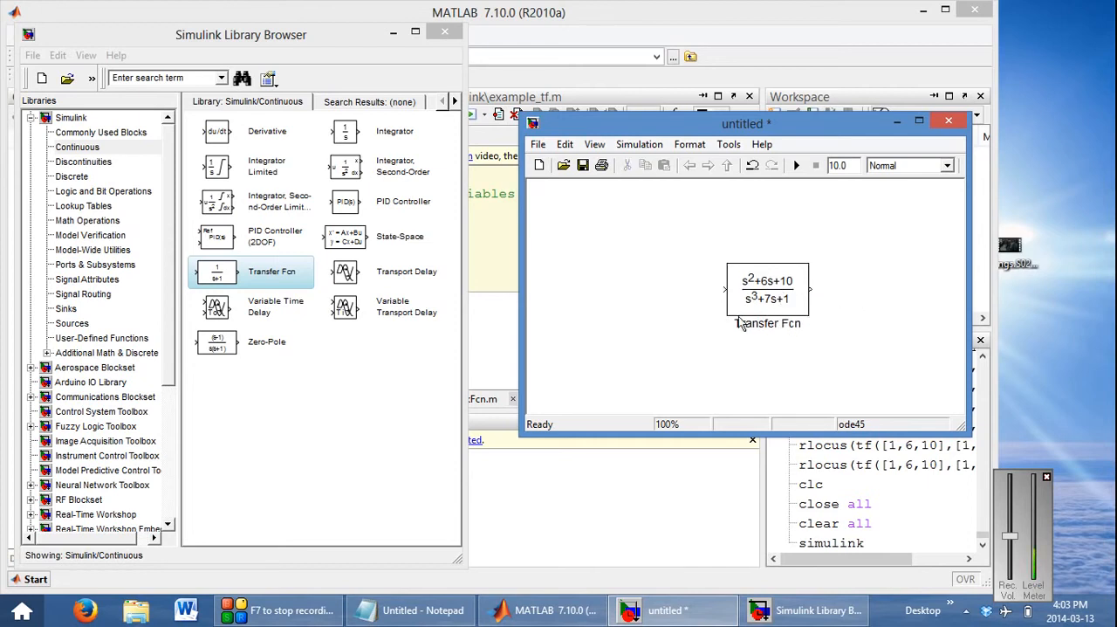
# Place a Display block from the Simulink Sinks library in the model and delete it again
pyautogui.click(64, 311)
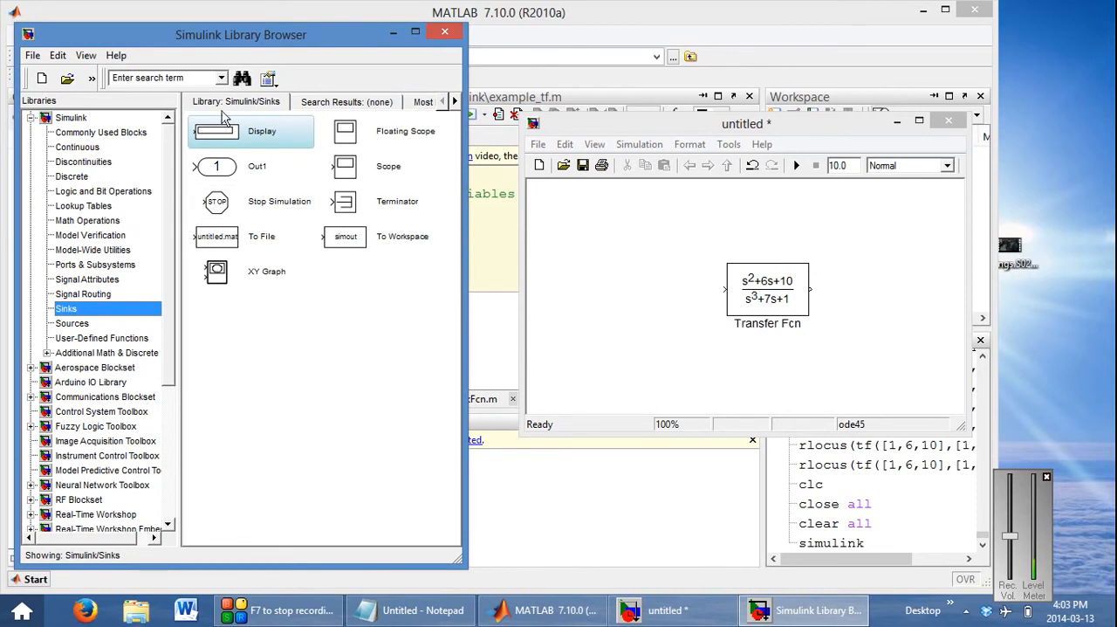
pyautogui.moveTo(220, 140); pyautogui.dragTo(761, 234)
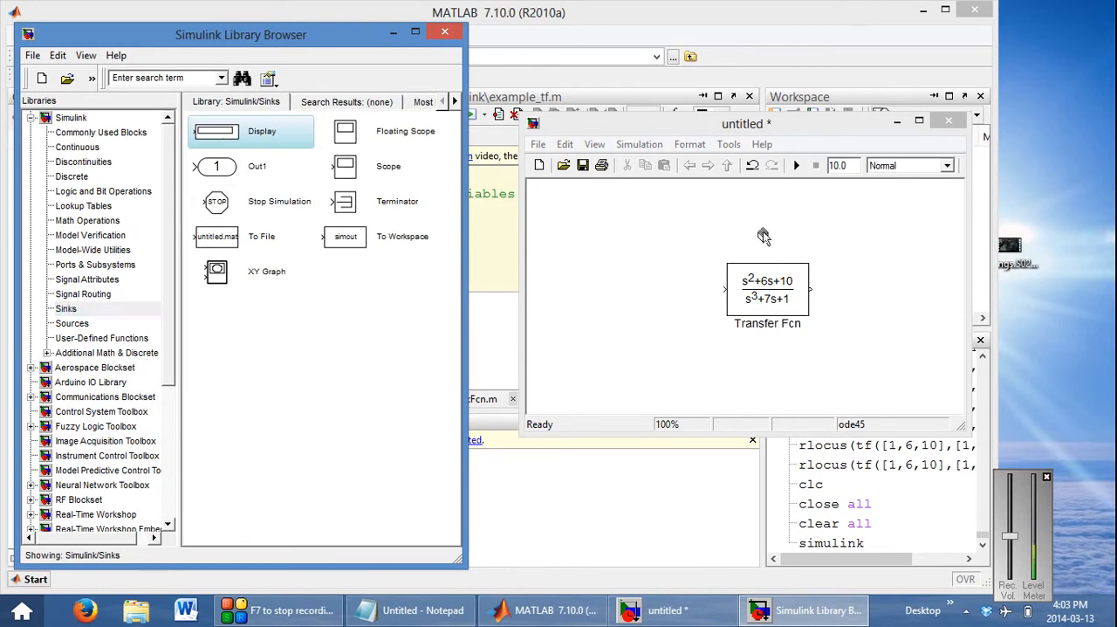
pyautogui.moveTo(887, 224); pyautogui.dragTo(887, 225)
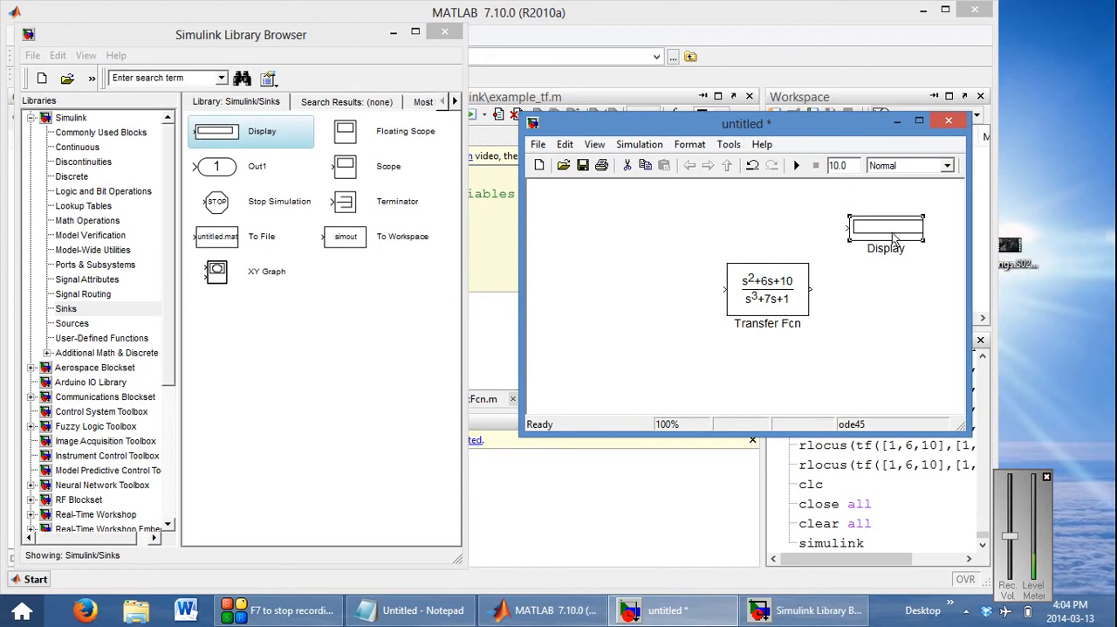
pyautogui.press('Delete')
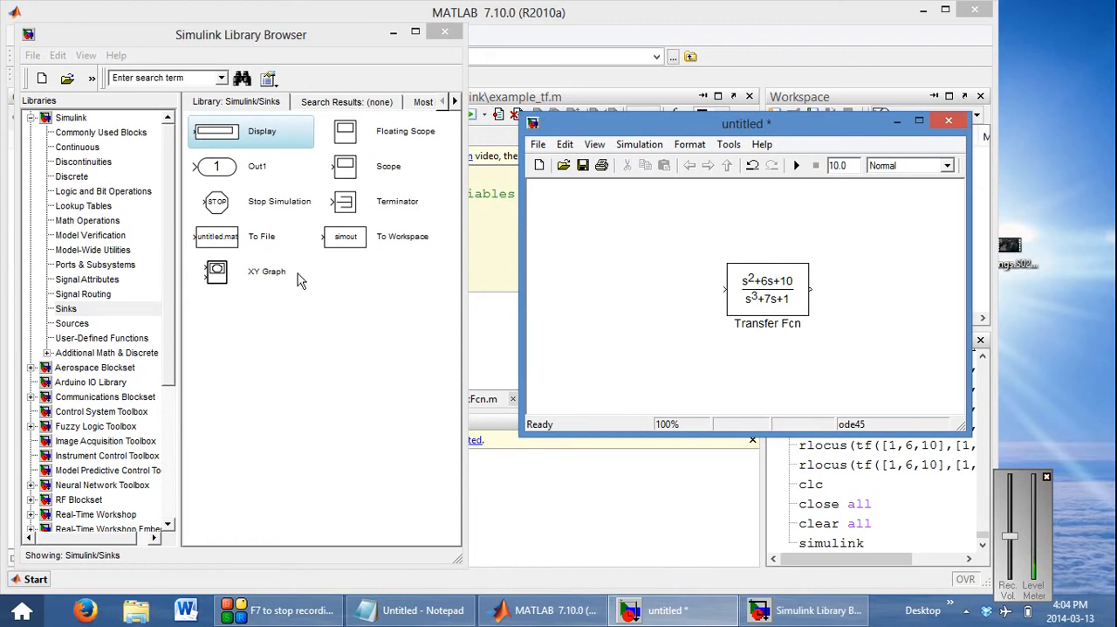
# Add a Scope block from the Sinks library beside the transfer function and connect the Transfer Fcn output to it
pyautogui.moveTo(347, 178); pyautogui.dragTo(907, 292)
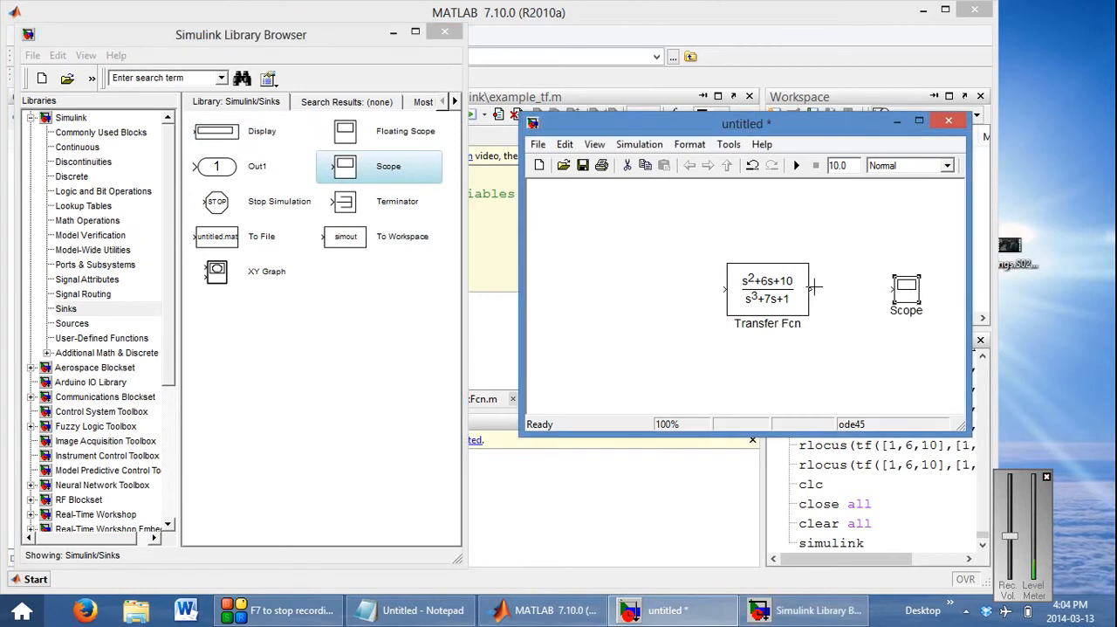
pyautogui.moveTo(813, 289); pyautogui.dragTo(906, 289)
pyautogui.click(876, 290)
pyautogui.press('Delete')
pyautogui.moveTo(813, 288); pyautogui.dragTo(899, 291)
pyautogui.click(835, 289)
pyautogui.press('Delete')
# Add a Step block from the Simulink Sources library to the model, level with the Transfer Fcn block on its input side
pyautogui.click(74, 323)
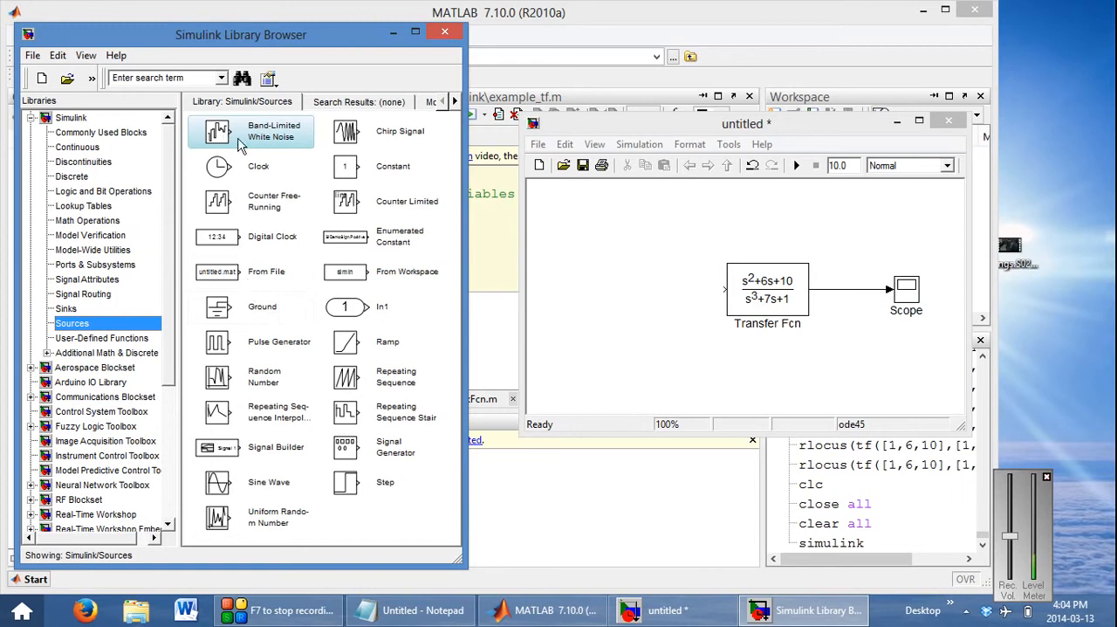
pyautogui.click(362, 172)
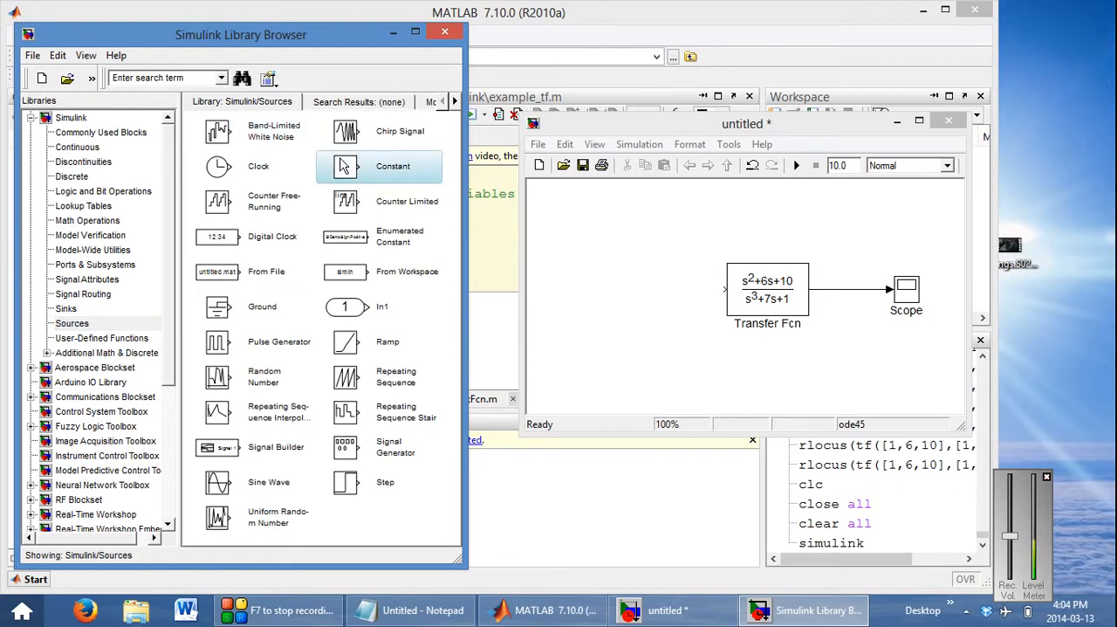
pyautogui.click(358, 495)
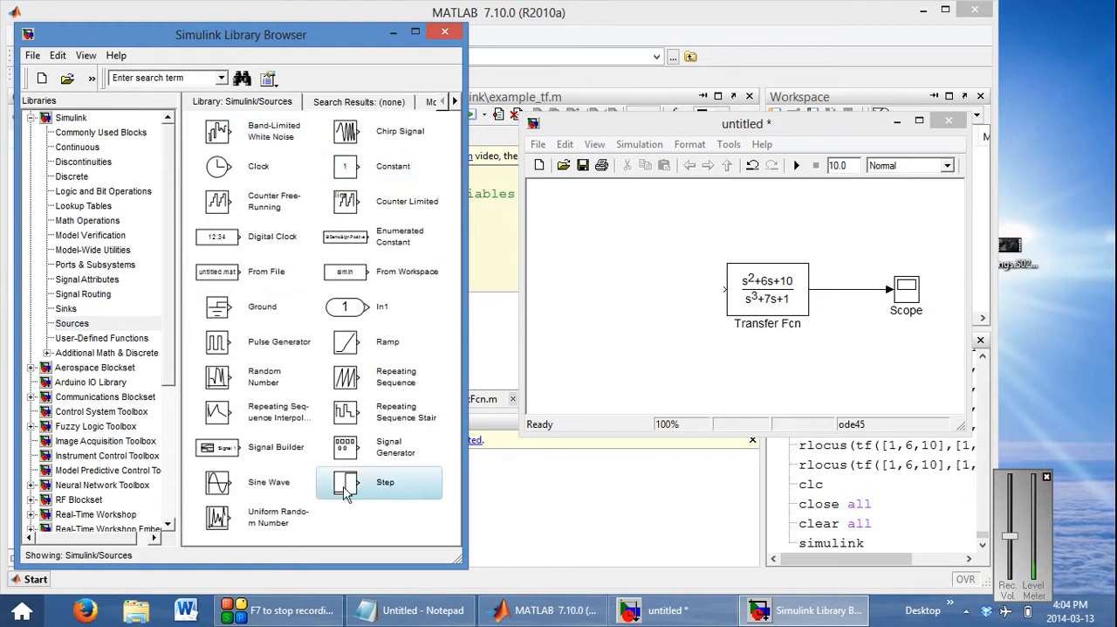
pyautogui.moveTo(347, 493); pyautogui.dragTo(591, 291)
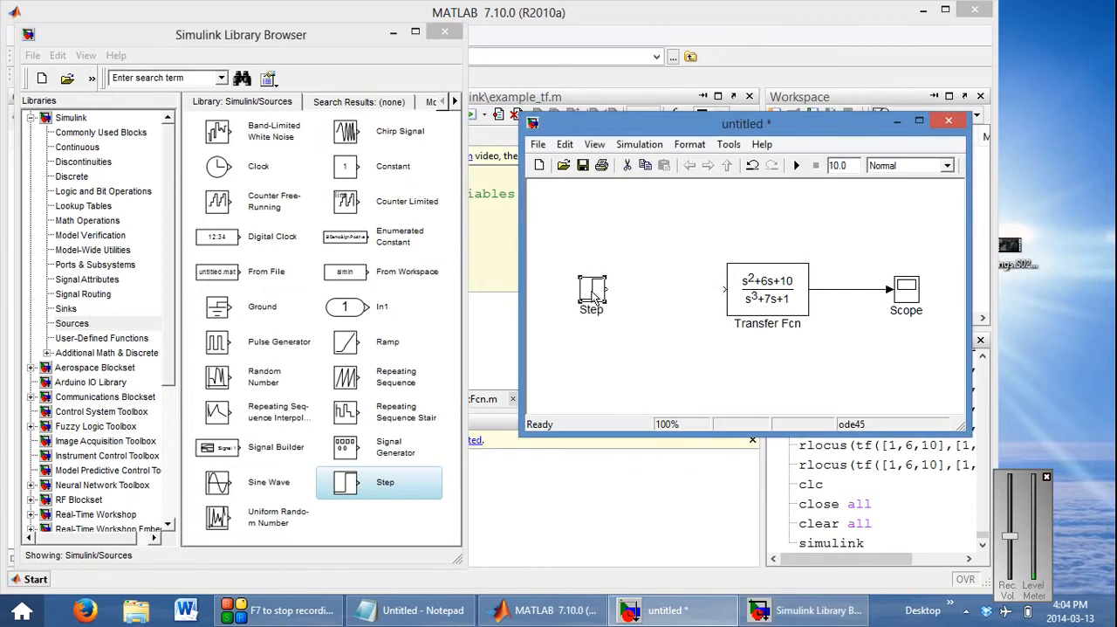
# Examine the Step block's step time, initial value and final value parameters, and close them without changes
pyautogui.doubleClick(593, 297)
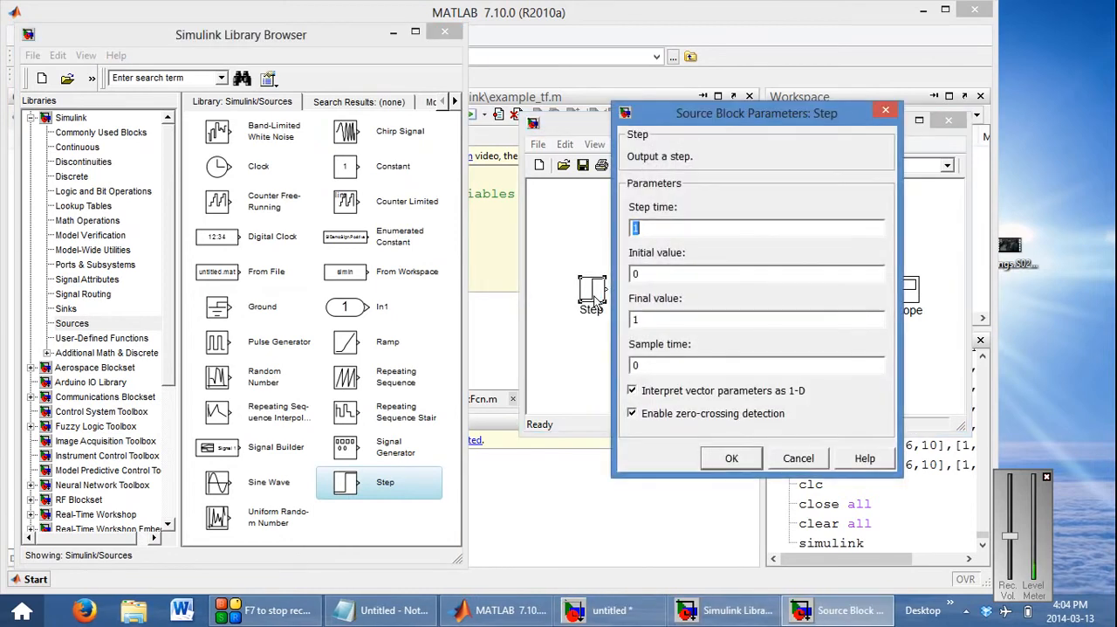
pyautogui.moveTo(716, 121); pyautogui.dragTo(331, 150)
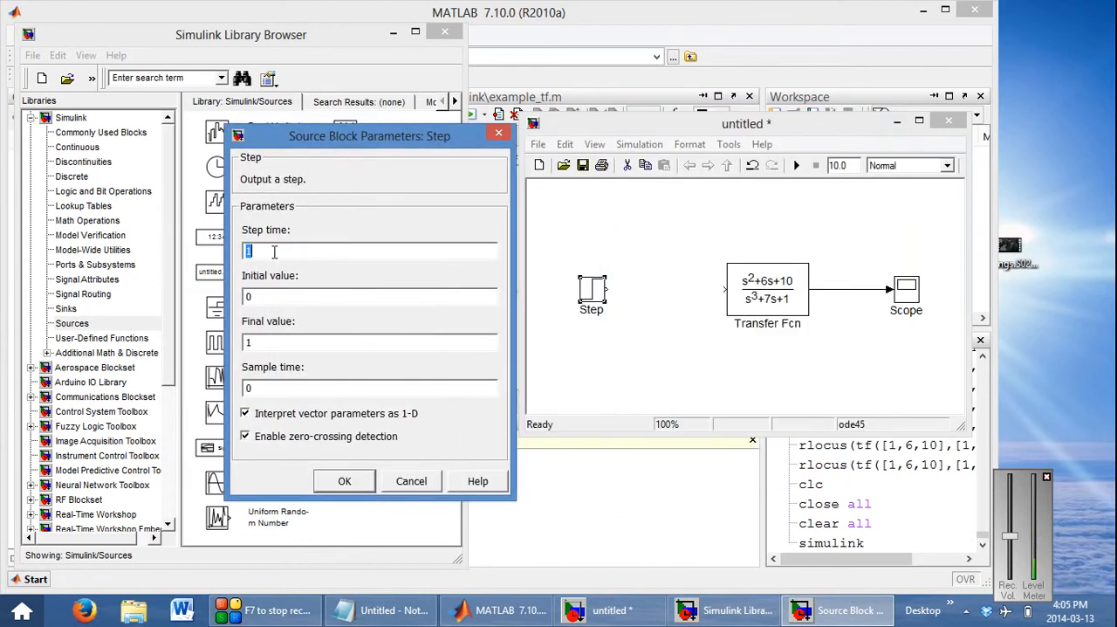
pyautogui.doubleClick(288, 295)
pyautogui.doubleClick(296, 343)
pyautogui.click(397, 480)
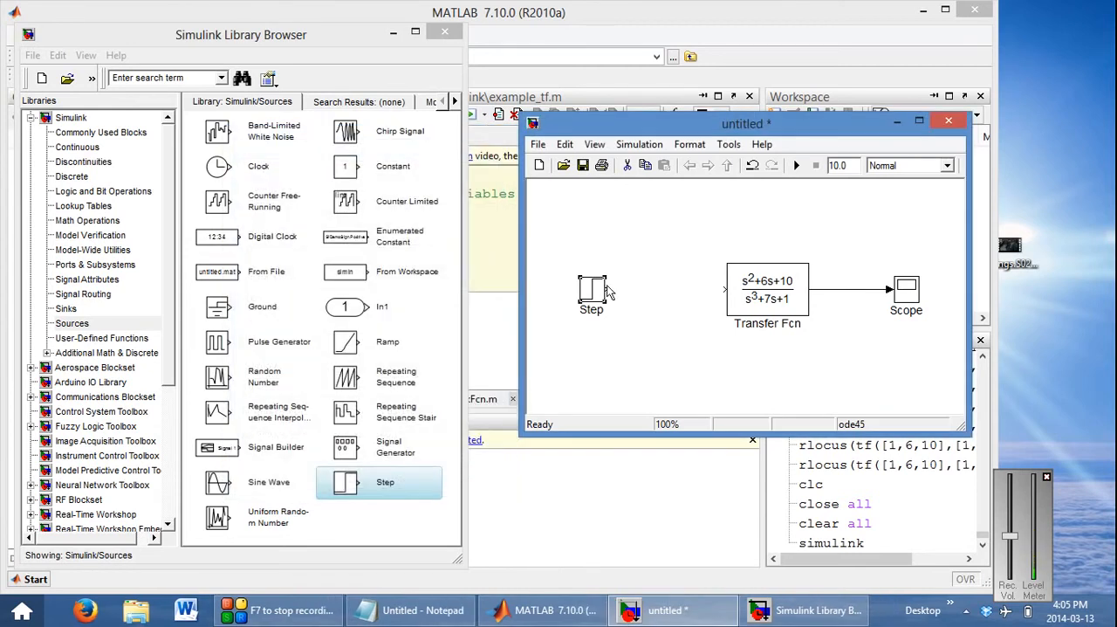
# Connect the Step output to the Transfer Fcn input and set the simulation stop time to 20
pyautogui.moveTo(608, 290); pyautogui.dragTo(735, 289)
pyautogui.moveTo(522, 117); pyautogui.dragTo(467, 65)
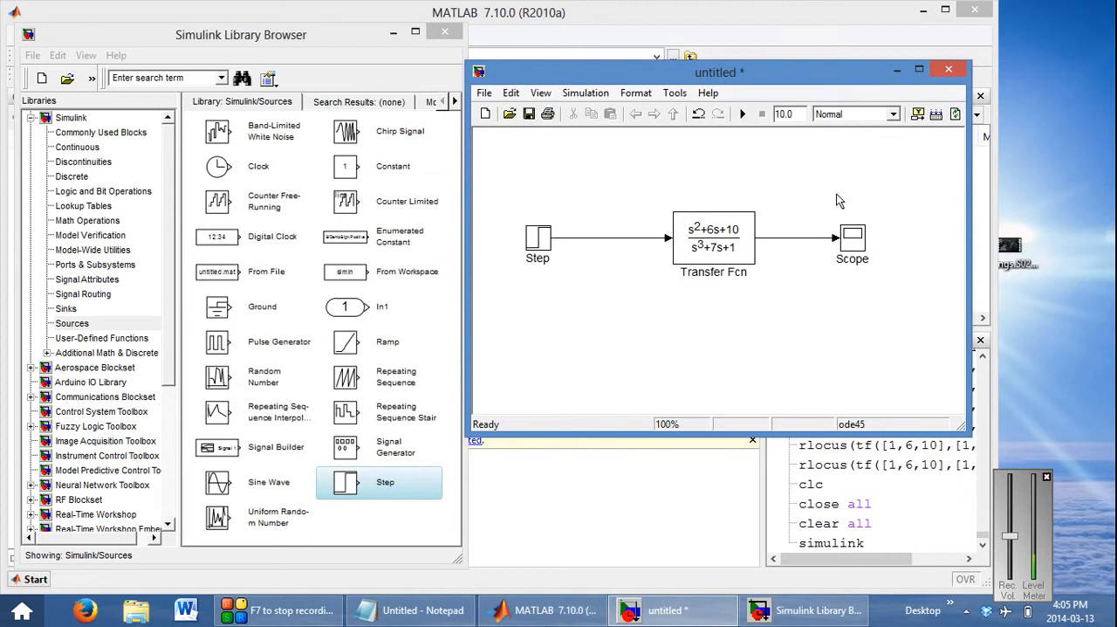
pyautogui.doubleClick(797, 114)
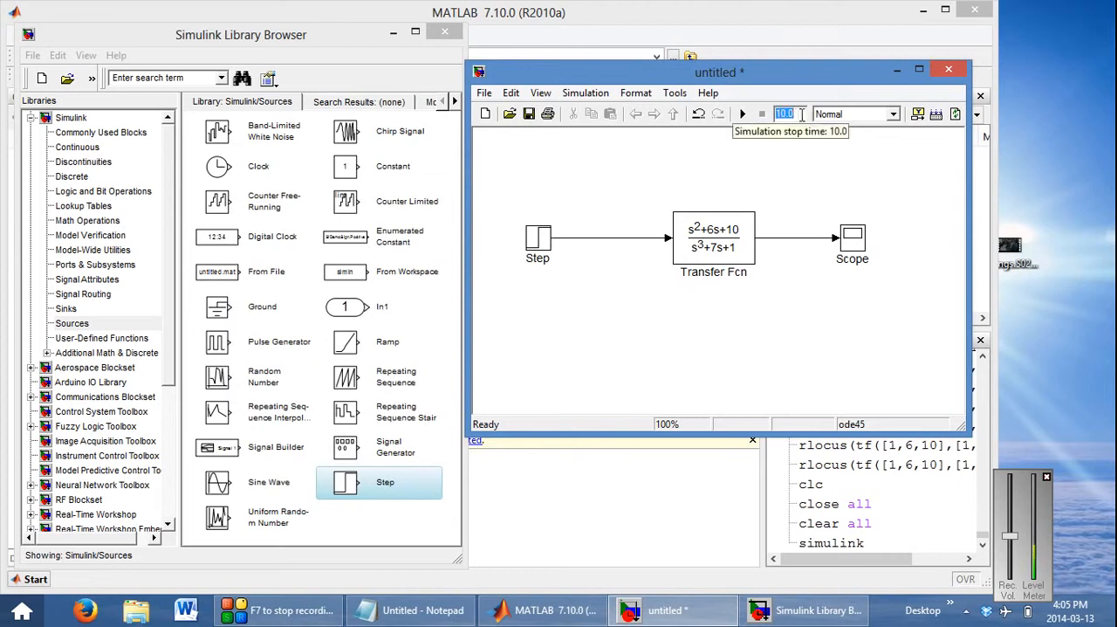
pyautogui.write('20')
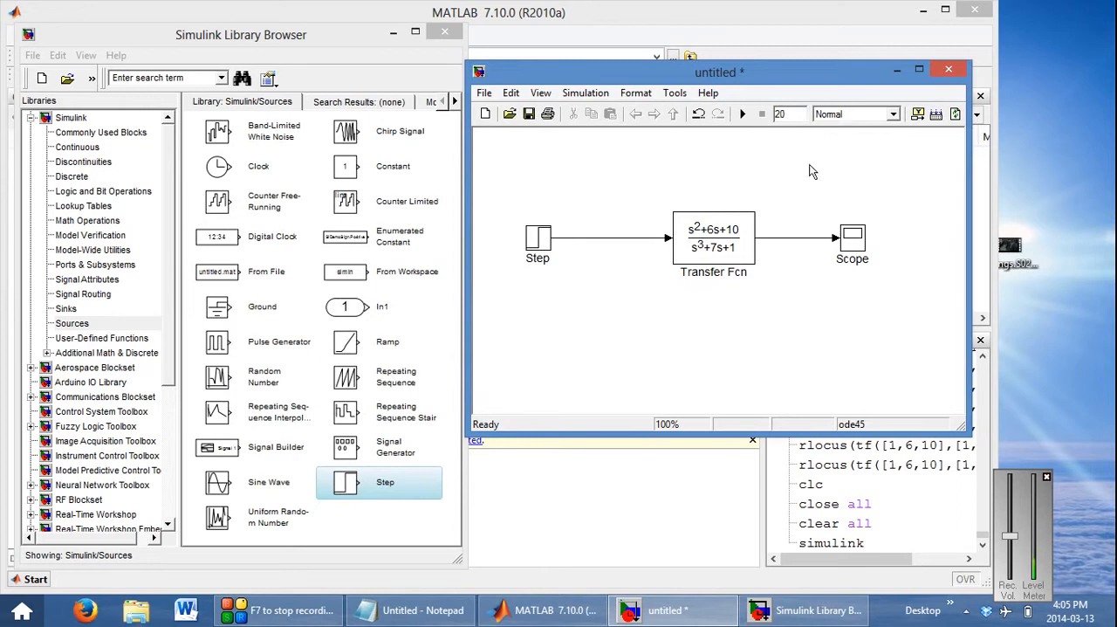
# Run the simulation and view the step response in the Scope with autoscaled axes, closing the plot when done
pyautogui.click(742, 114)
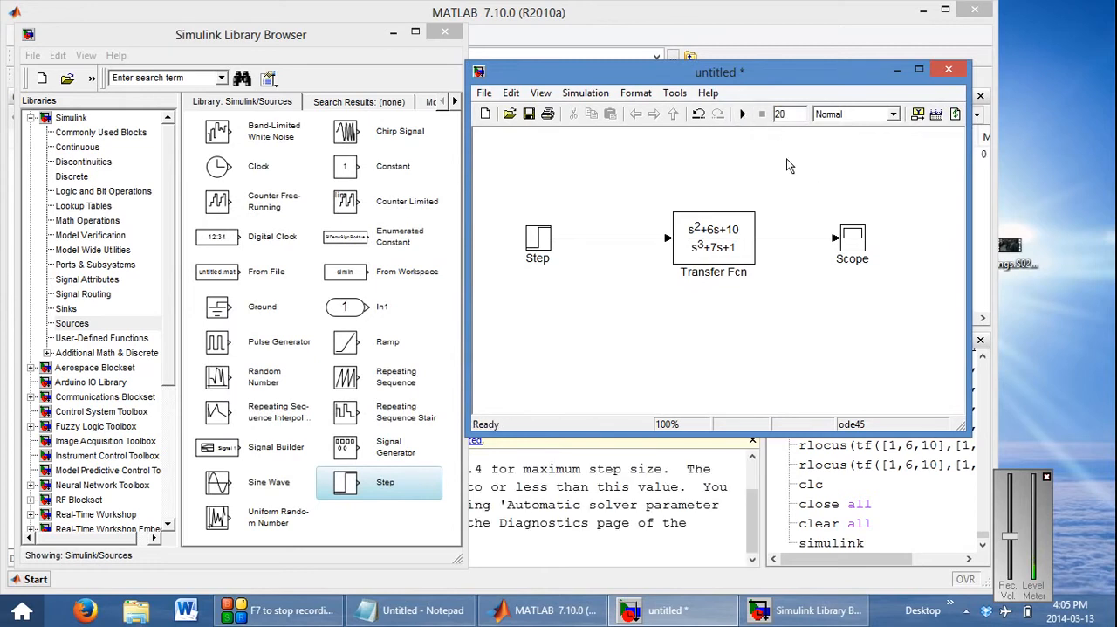
pyautogui.doubleClick(856, 241)
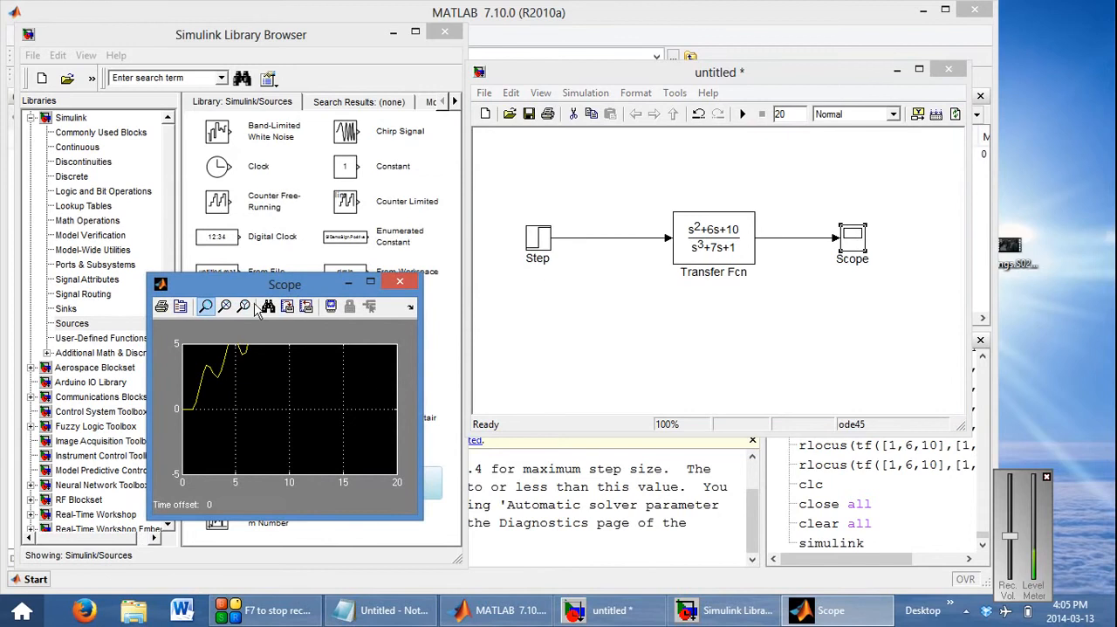
pyautogui.moveTo(282, 285); pyautogui.dragTo(636, 172)
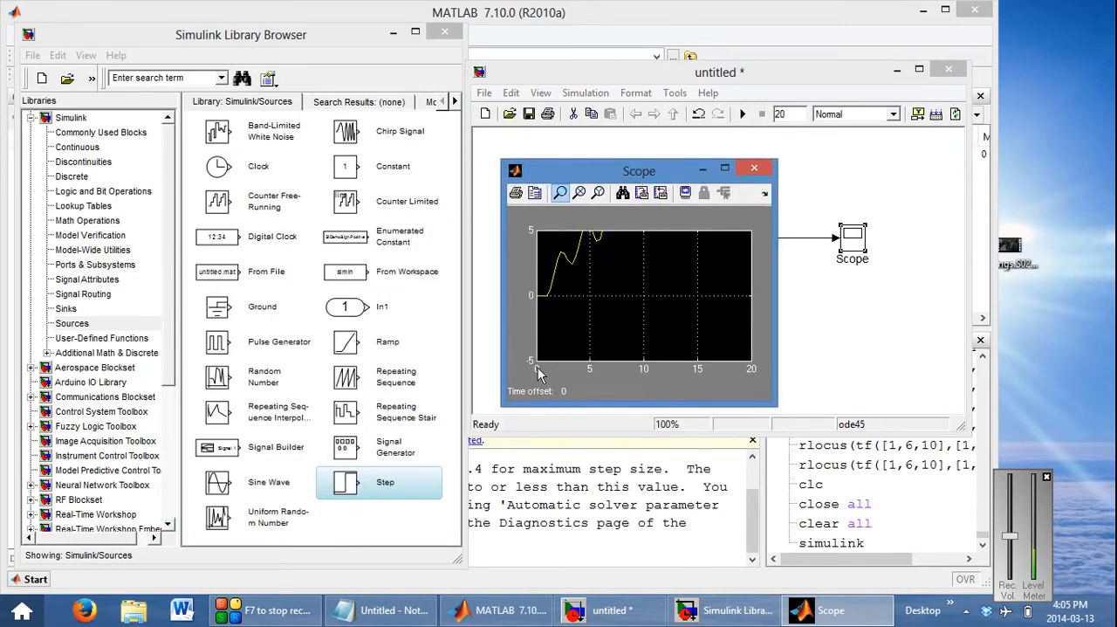
pyautogui.click(623, 193)
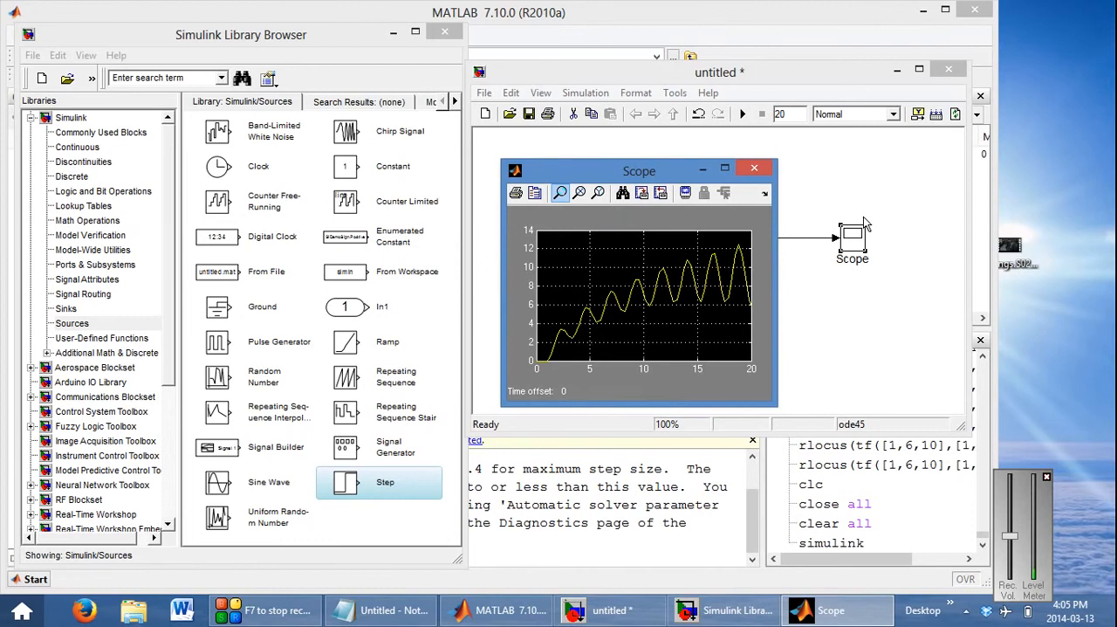
pyautogui.click(755, 168)
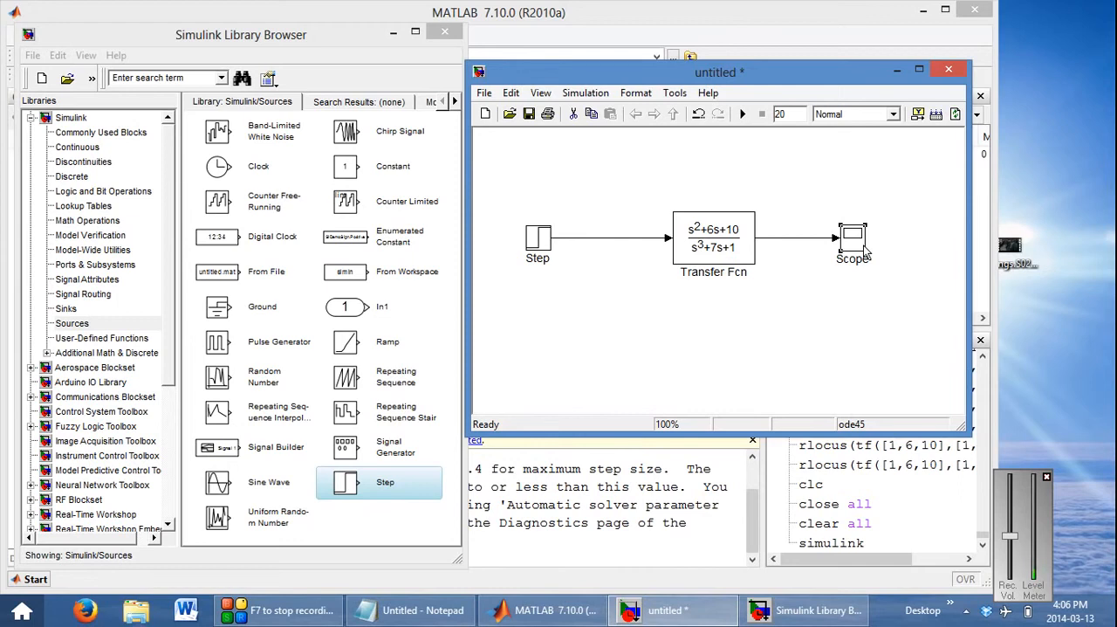
# Enlarge the model window and move the Scope block farther away from the Transfer Fcn block
pyautogui.moveTo(864, 253); pyautogui.dragTo(921, 253)
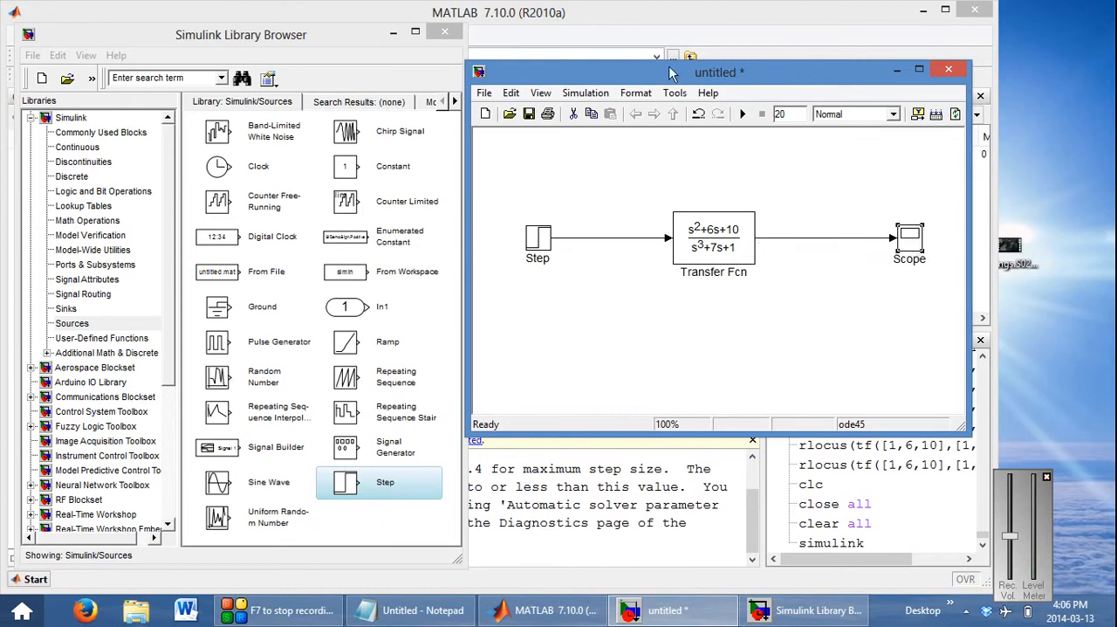
pyautogui.moveTo(659, 72); pyautogui.dragTo(653, 38)
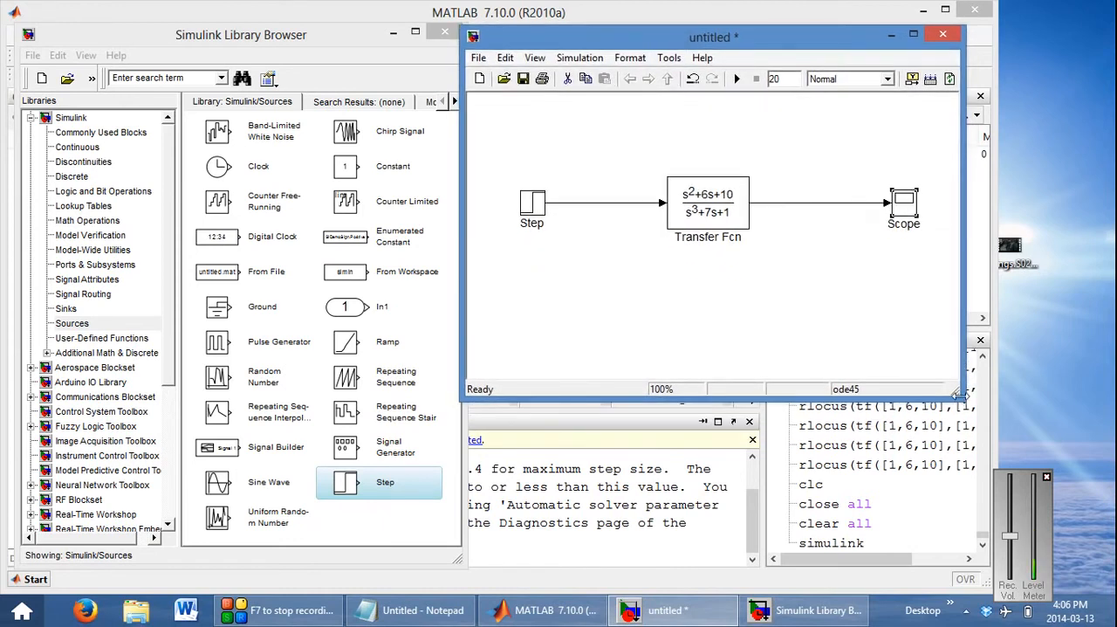
pyautogui.moveTo(960, 395); pyautogui.dragTo(1095, 453)
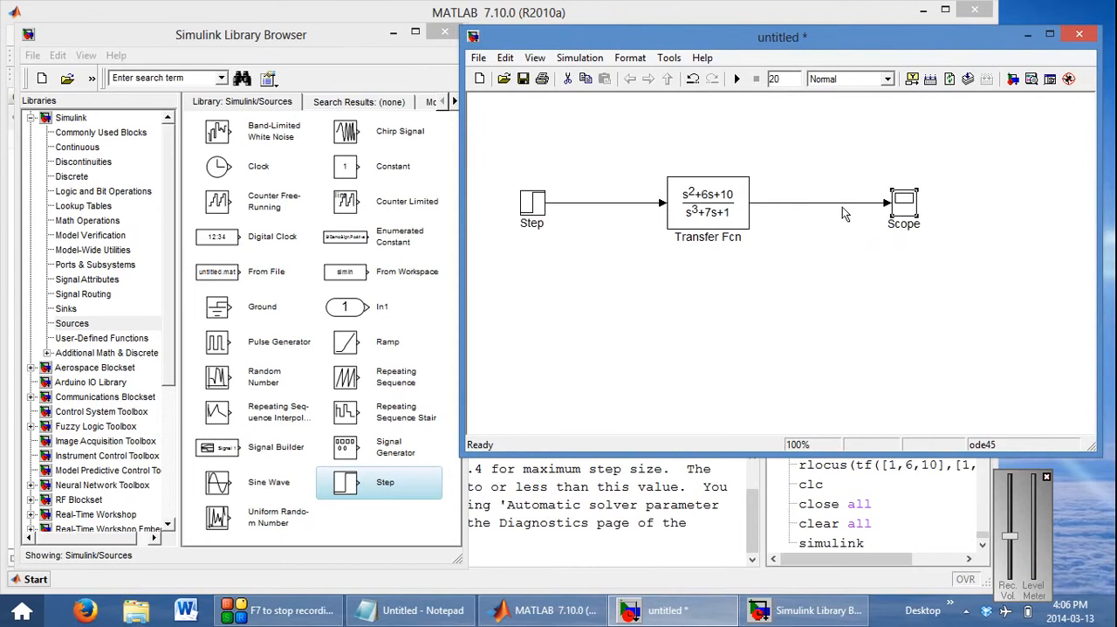
pyautogui.moveTo(908, 204); pyautogui.dragTo(1010, 206)
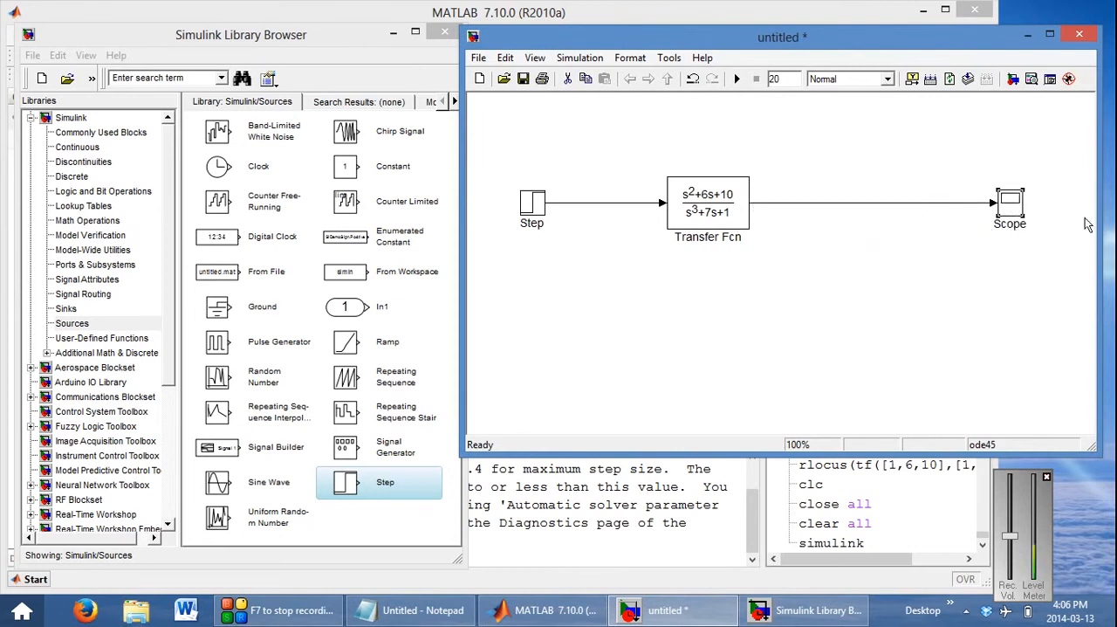
# Rename the Scope block as Output
pyautogui.click(1011, 226)
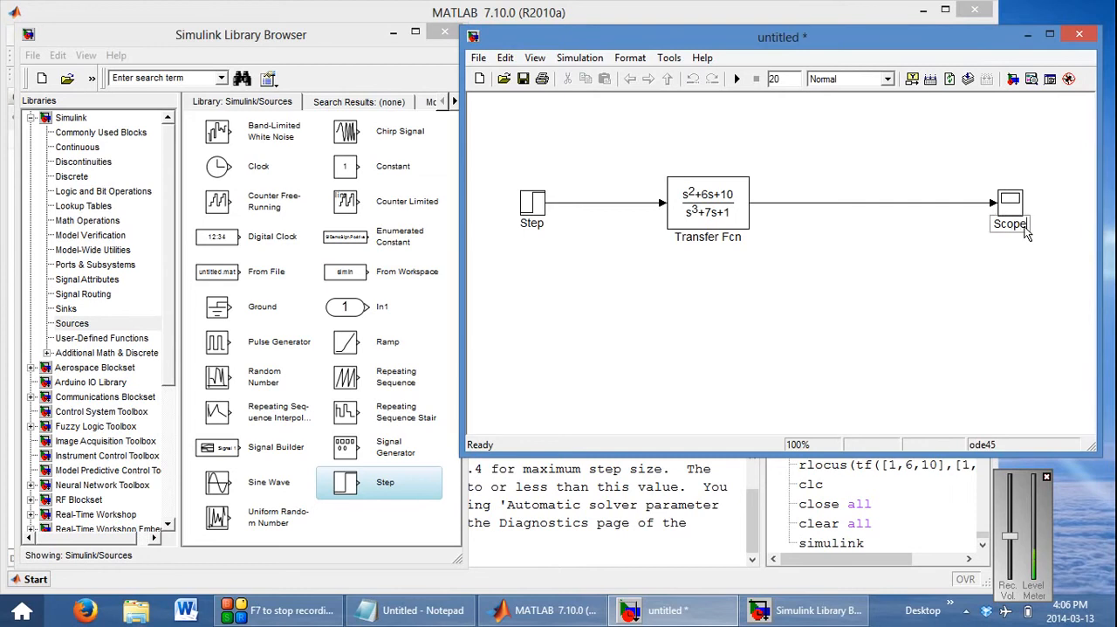
pyautogui.press('BackSpace')
pyautogui.press('BackSpace')
pyautogui.press('BackSpace')
pyautogui.press('BackSpace')
pyautogui.press('BackSpace')
pyautogui.write('Output')
pyautogui.click(973, 304)
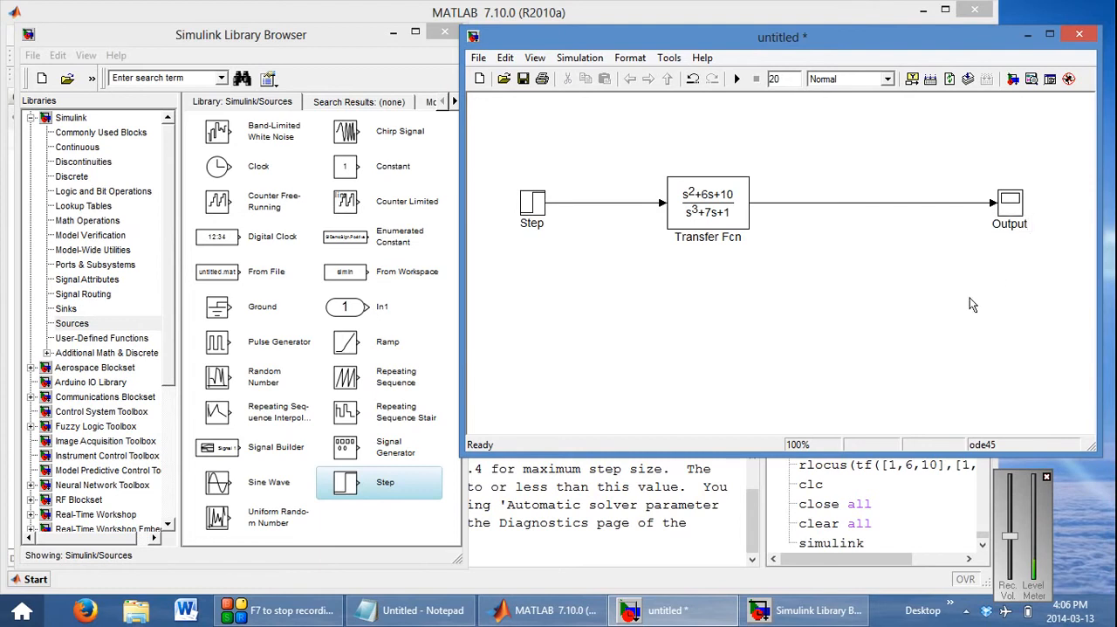
# Move the Transfer Fcn block slightly closer to the Output block and rename it Plant
pyautogui.moveTo(736, 216); pyautogui.dragTo(777, 215)
pyautogui.click(761, 288)
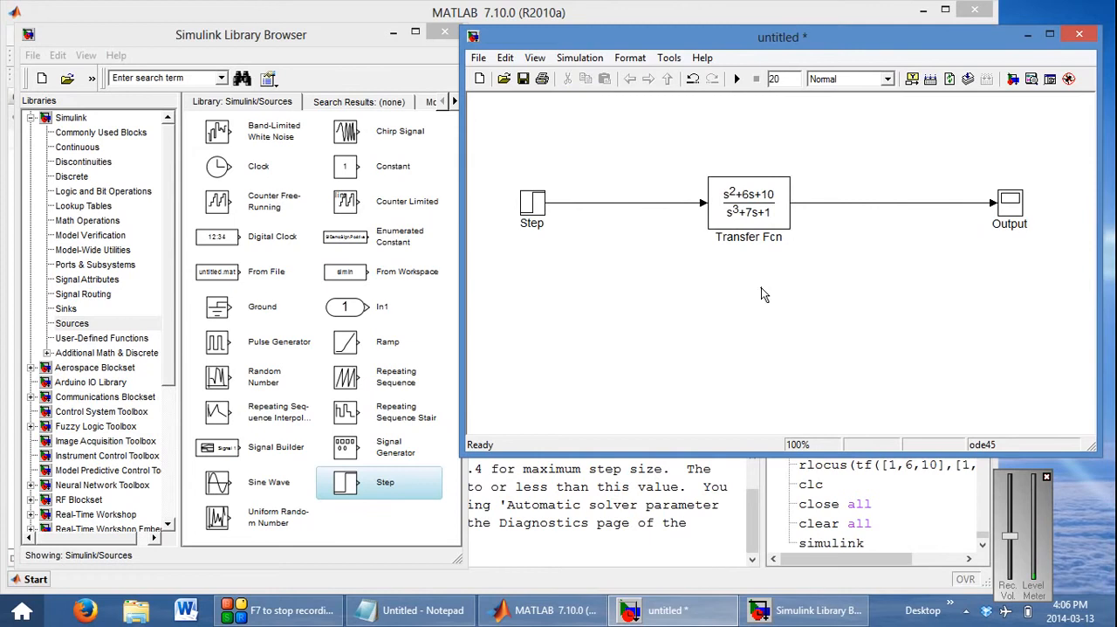
pyautogui.click(772, 241)
pyautogui.press('BackSpace')
pyautogui.press('BackSpace')
pyautogui.press('BackSpace')
pyautogui.press('BackSpace')
pyautogui.press('BackSpace')
pyautogui.press('BackSpace')
pyautogui.press('BackSpace')
pyautogui.press('BackSpace')
pyautogui.press('BackSpace')
pyautogui.press('BackSpace')
pyautogui.press('BackSpace')
pyautogui.press('BackSpace')
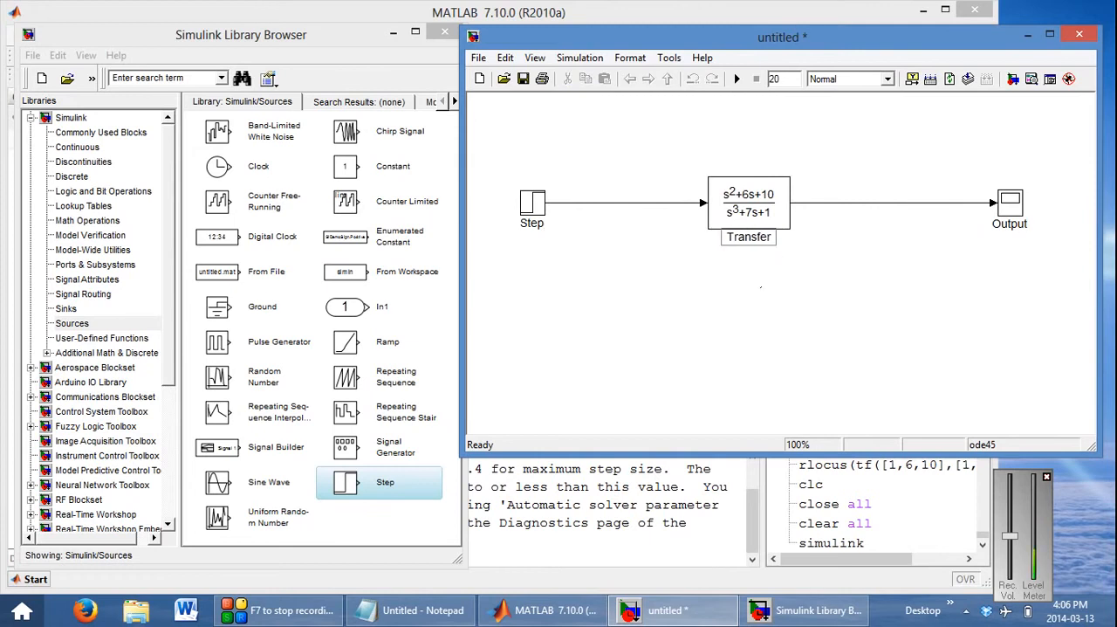
pyautogui.write('Plant')
pyautogui.press('Return')
pyautogui.press('BackSpace')
# Place a Sum block from Commonly Used Blocks between Step and Plant, feeding Plant, and leave the Step output disconnected
pyautogui.click(206, 35)
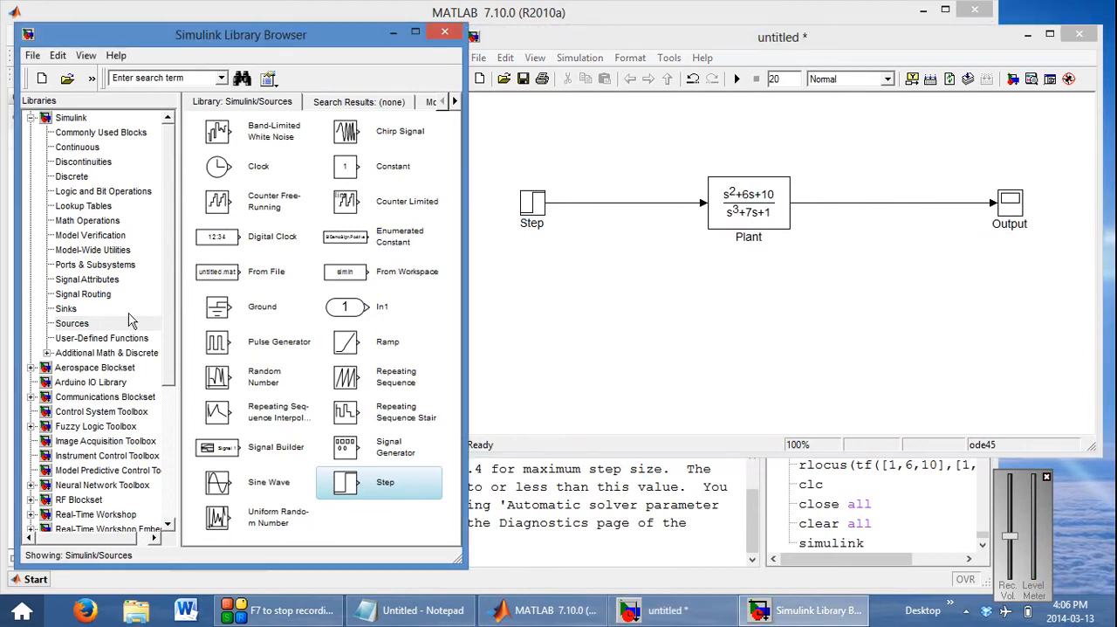
pyautogui.click(65, 133)
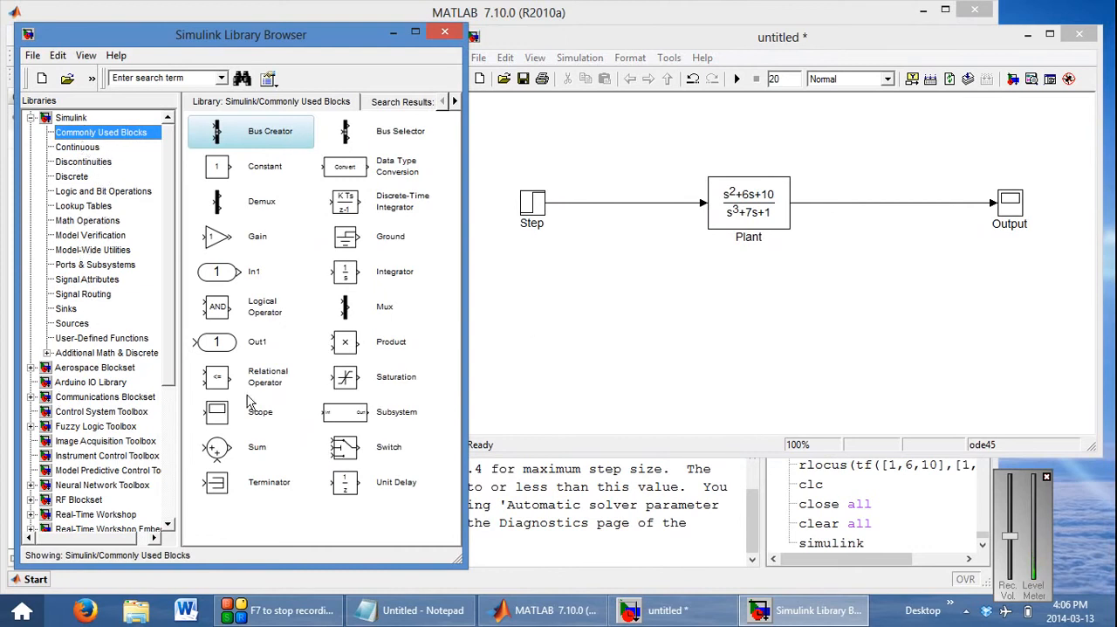
pyautogui.click(218, 455)
pyautogui.moveTo(218, 456); pyautogui.dragTo(726, 213)
pyautogui.press('Delete')
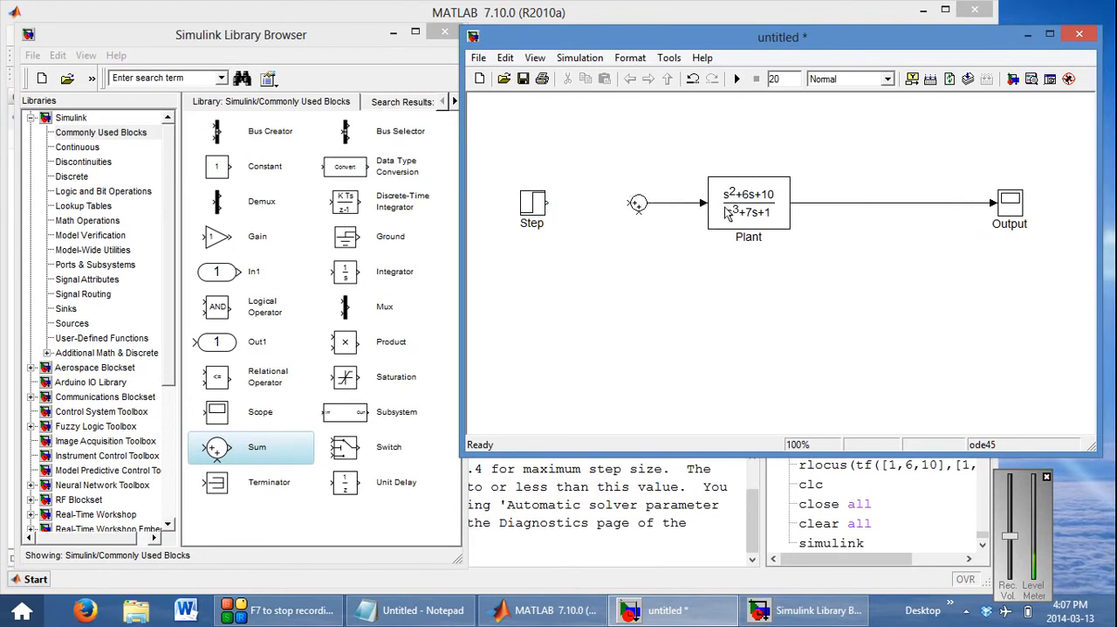
# Set the Sum block's list of signs to +++ to give it a third input
pyautogui.doubleClick(639, 205)
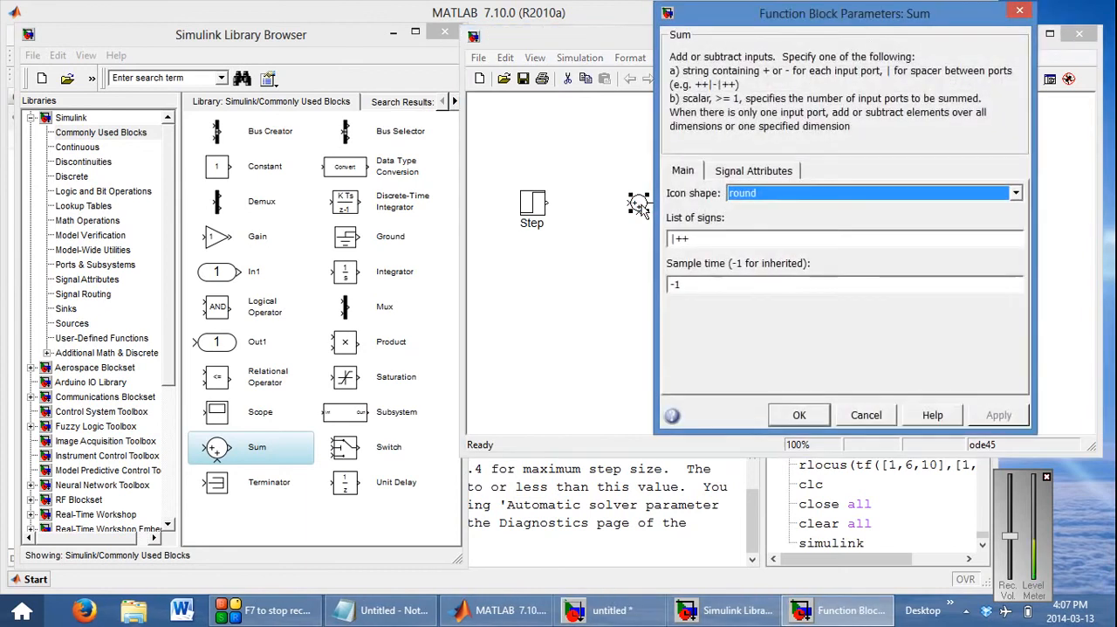
pyautogui.moveTo(864, 35); pyautogui.dragTo(737, 81)
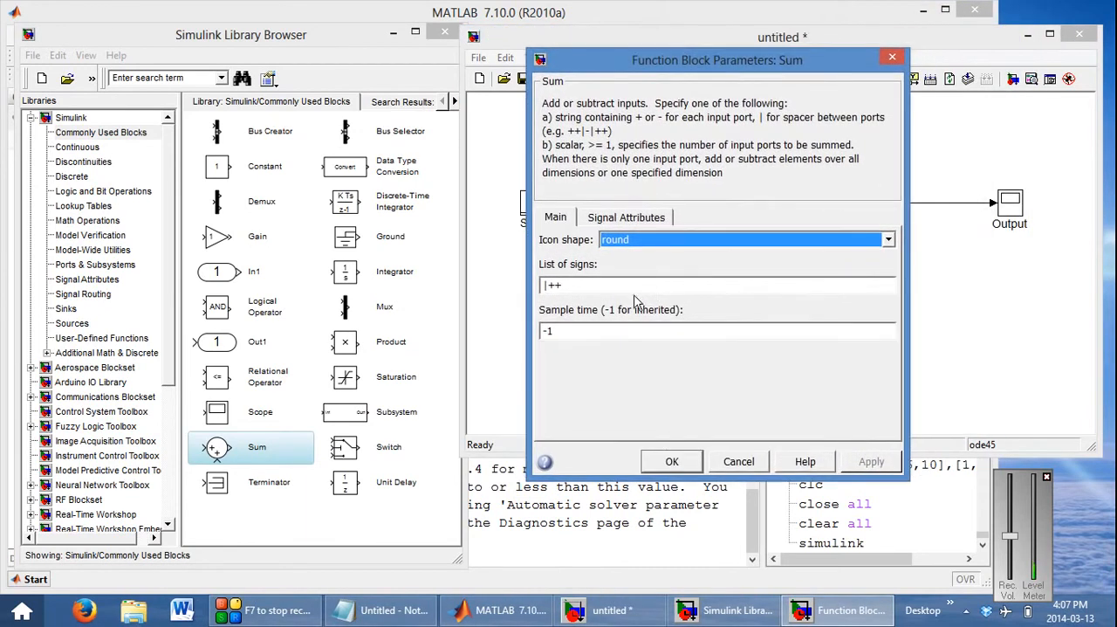
pyautogui.press('Tab')
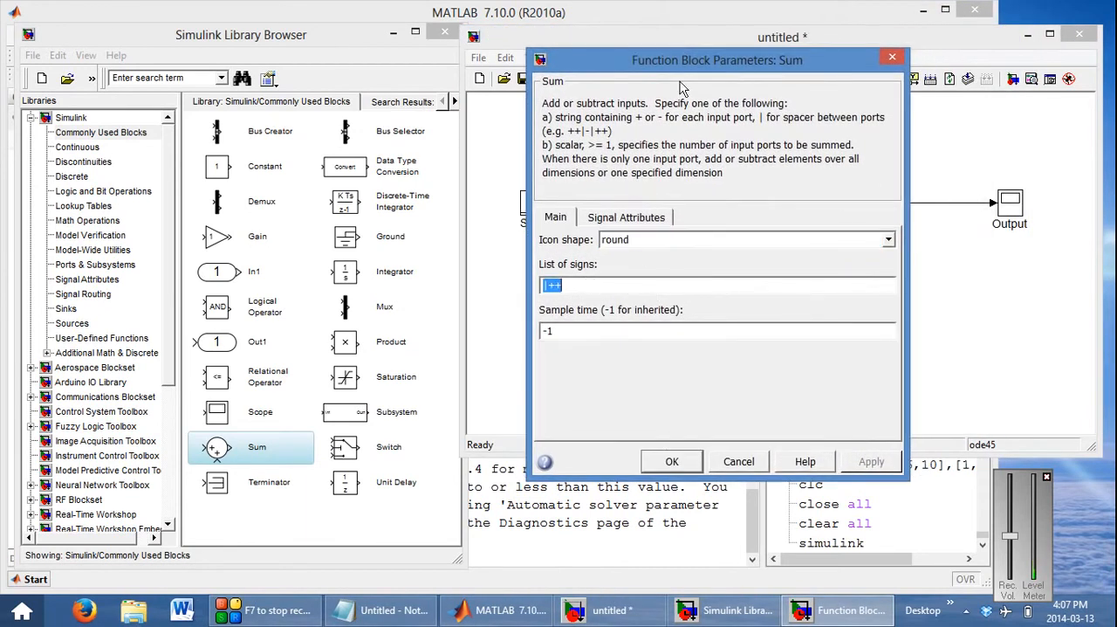
pyautogui.moveTo(681, 67); pyautogui.dragTo(288, 90)
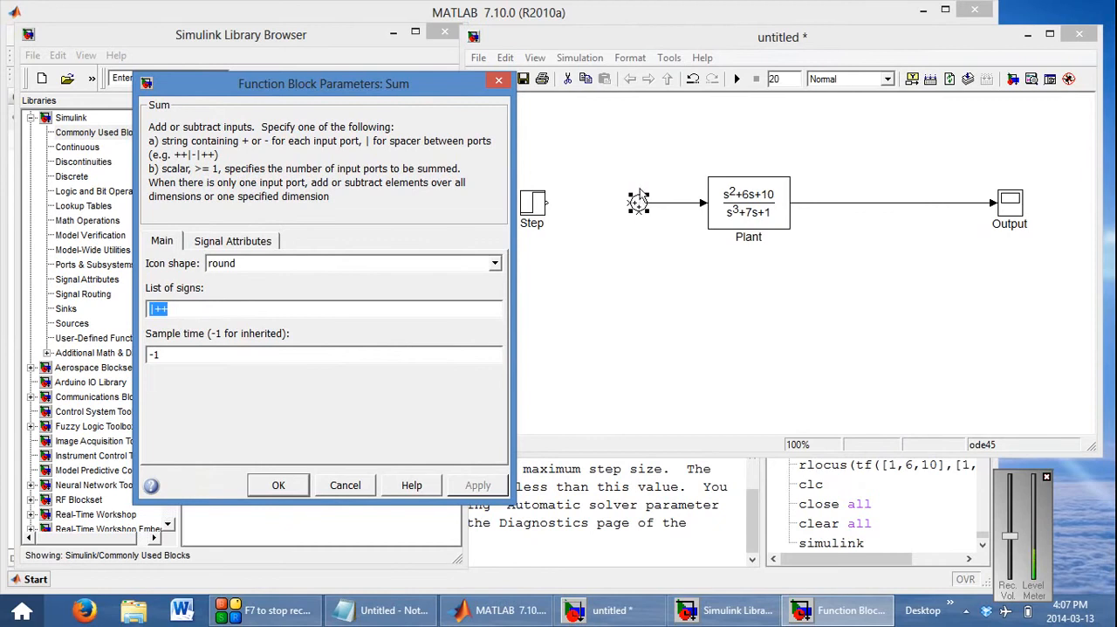
pyautogui.click(234, 310)
pyautogui.press('Delete')
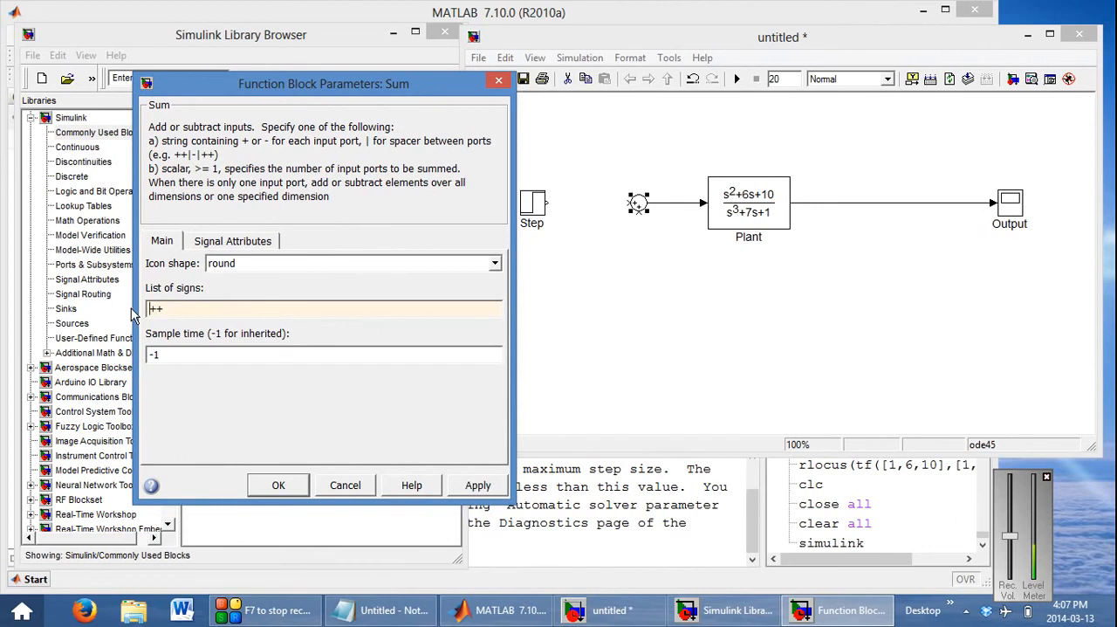
pyautogui.press('Return')
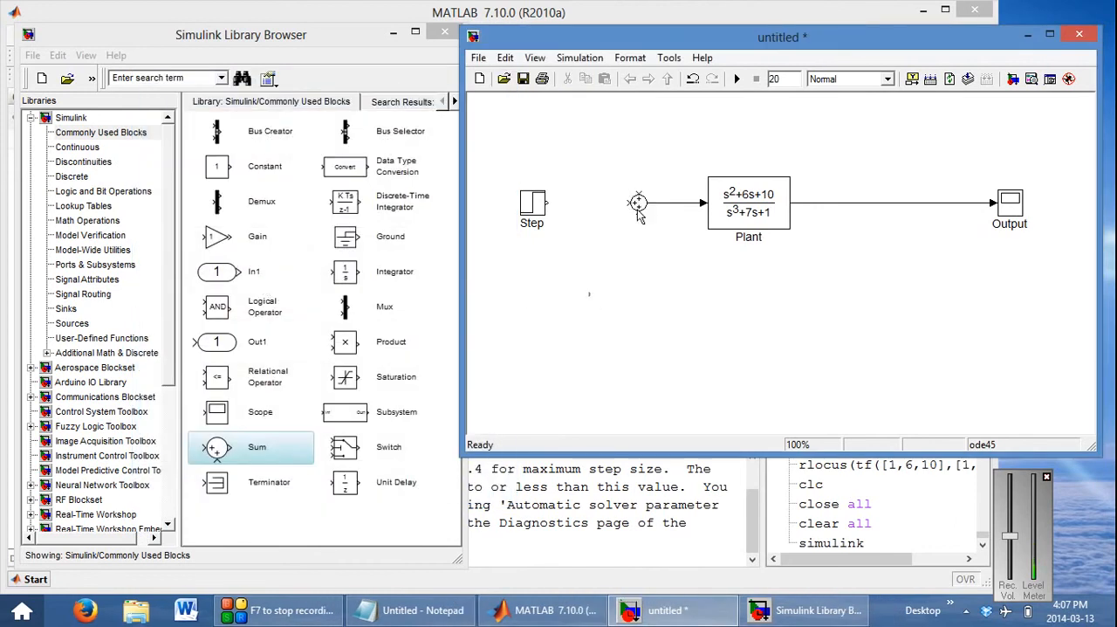
# Set the Sum block's list of signs to |+- for a two-input subtraction
pyautogui.doubleClick(638, 203)
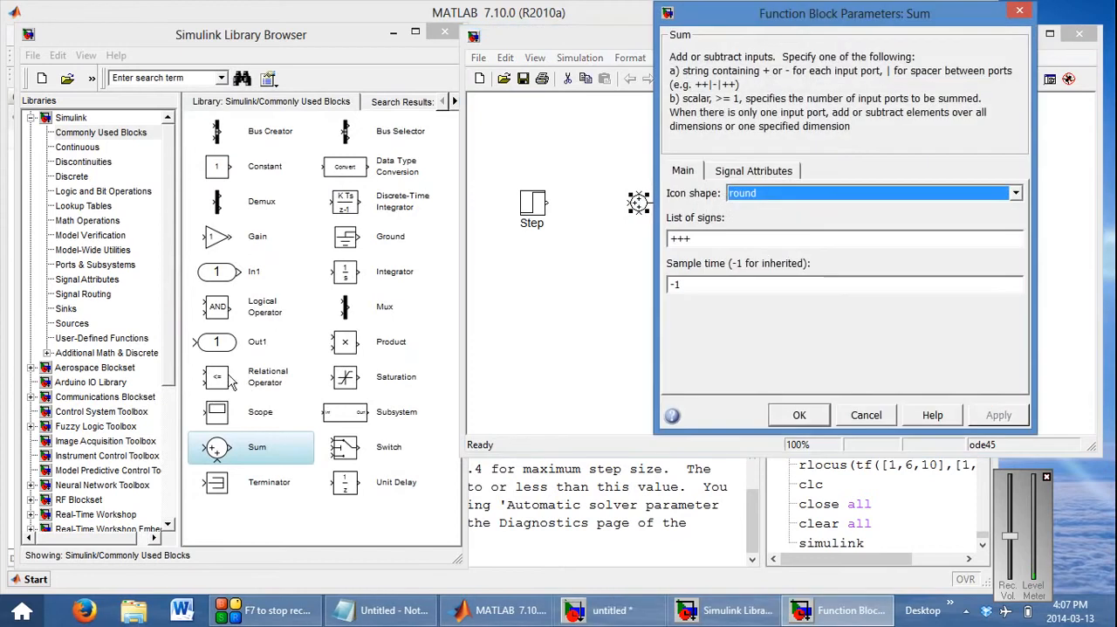
pyautogui.doubleClick(754, 244)
pyautogui.click(754, 244)
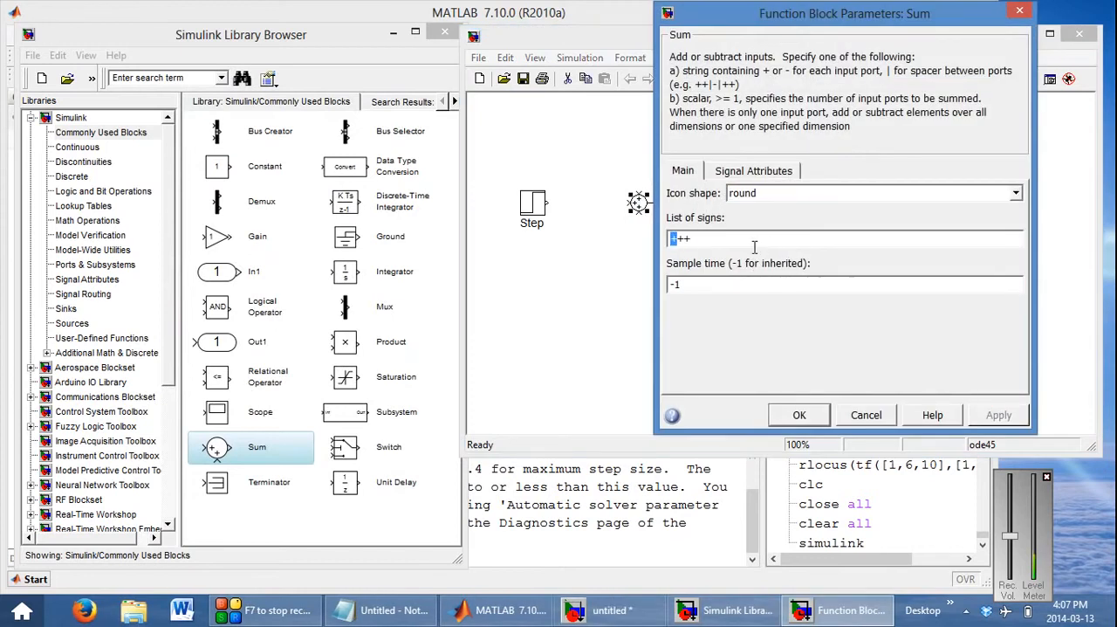
pyautogui.press('Delete')
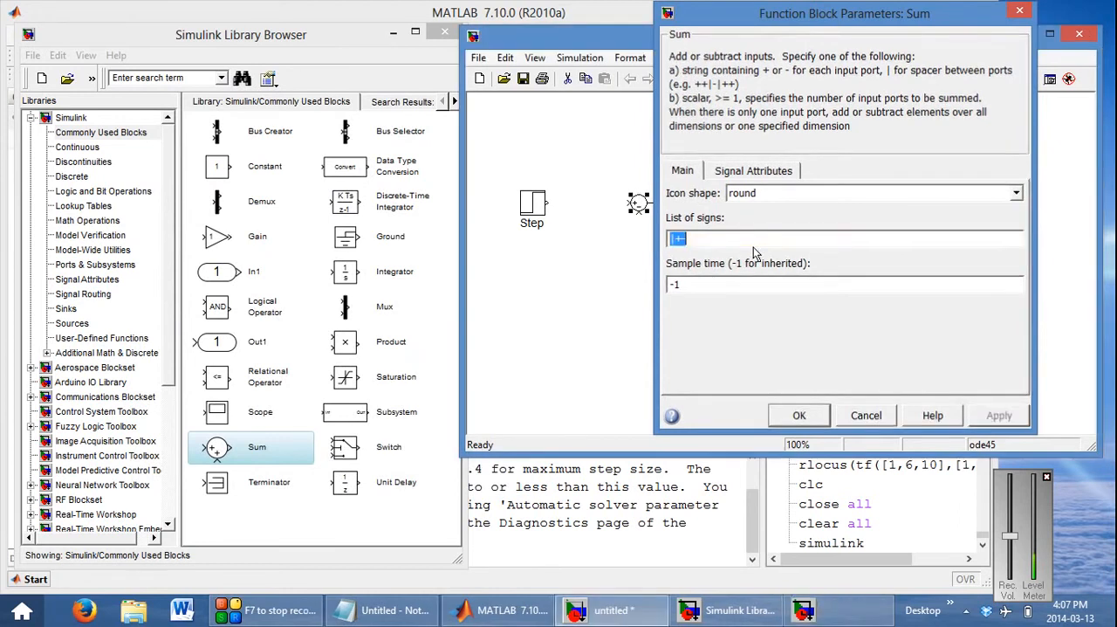
# Accept the Sum block's |+- list of signs and shift the Step block slightly toward the Sum block
pyautogui.press('Return')
pyautogui.click(696, 266)
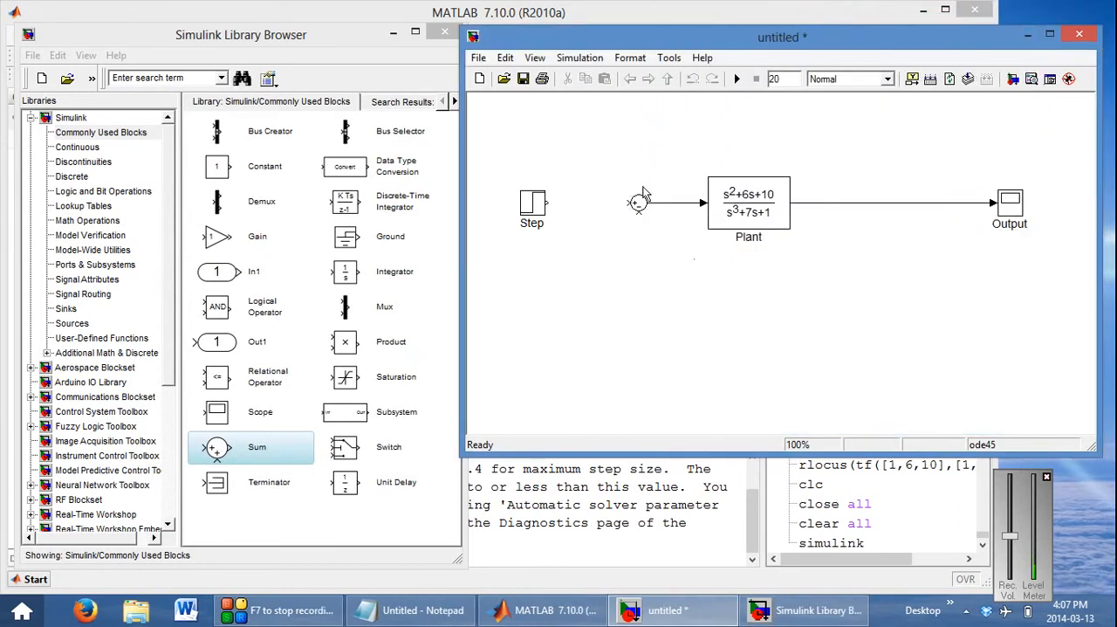
pyautogui.moveTo(534, 204); pyautogui.dragTo(538, 204)
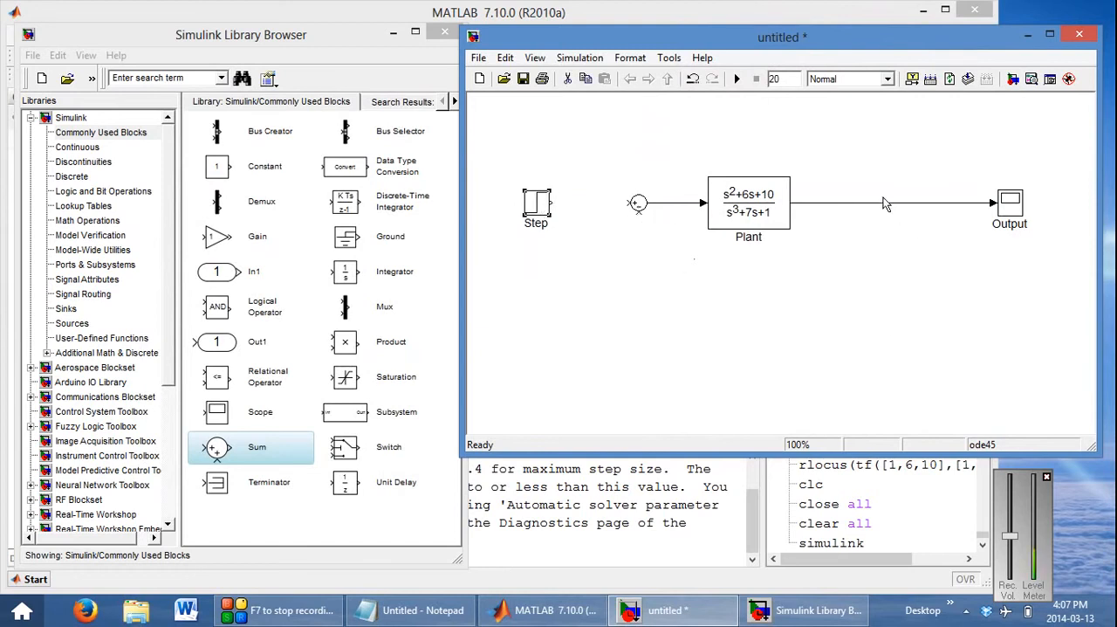
pyautogui.moveTo(638, 217)
pyautogui.mouseDown()
pyautogui.moveTo(639, 275)
pyautogui.moveTo(860, 203)
pyautogui.mouseUp()
pyautogui.moveTo(859, 204); pyautogui.dragTo(868, 201)
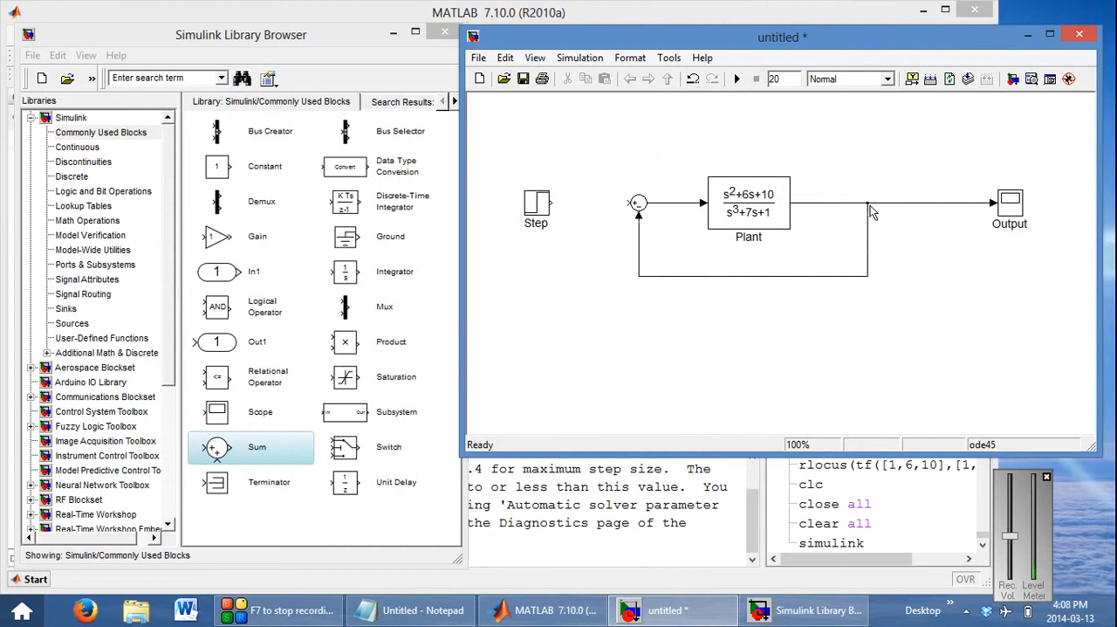
pyautogui.click(864, 248)
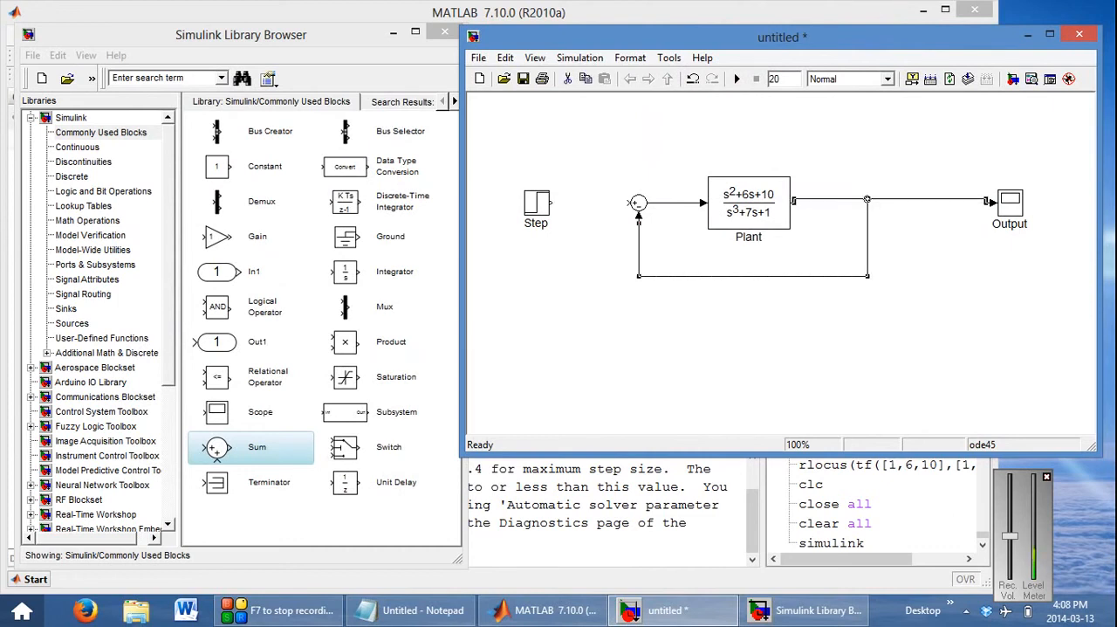
pyautogui.click(869, 223)
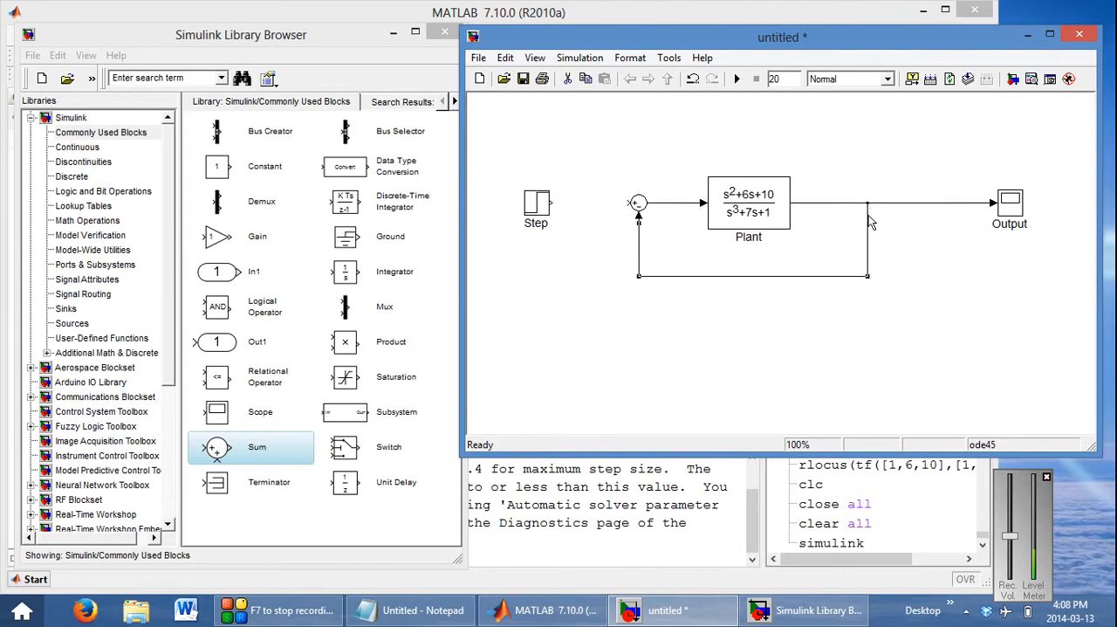
pyautogui.press('Delete')
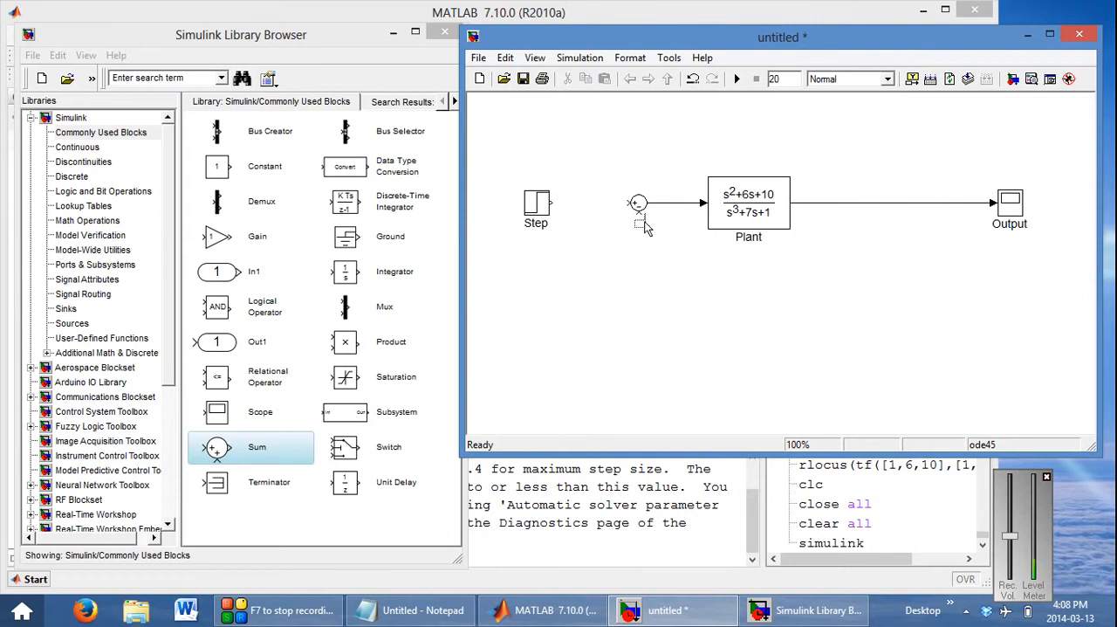
# Connect the Sum block's negative input to Plant's output line as feedback and the Step output to its positive input
pyautogui.moveTo(639, 218)
pyautogui.mouseDown()
pyautogui.moveTo(641, 288)
pyautogui.moveTo(884, 203)
pyautogui.mouseUp()
pyautogui.moveTo(552, 206); pyautogui.dragTo(633, 204)
# Run the simulation, view the closed-loop response autoscaled in the Output scope, and keep the scope window clear of the model
pyautogui.click(738, 79)
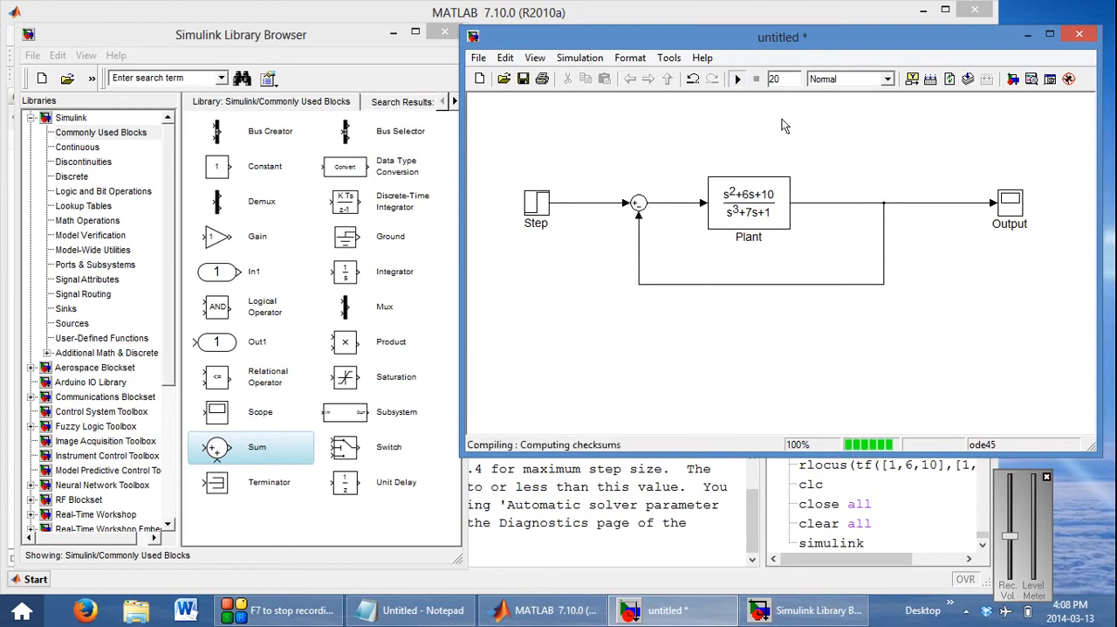
pyautogui.doubleClick(1021, 211)
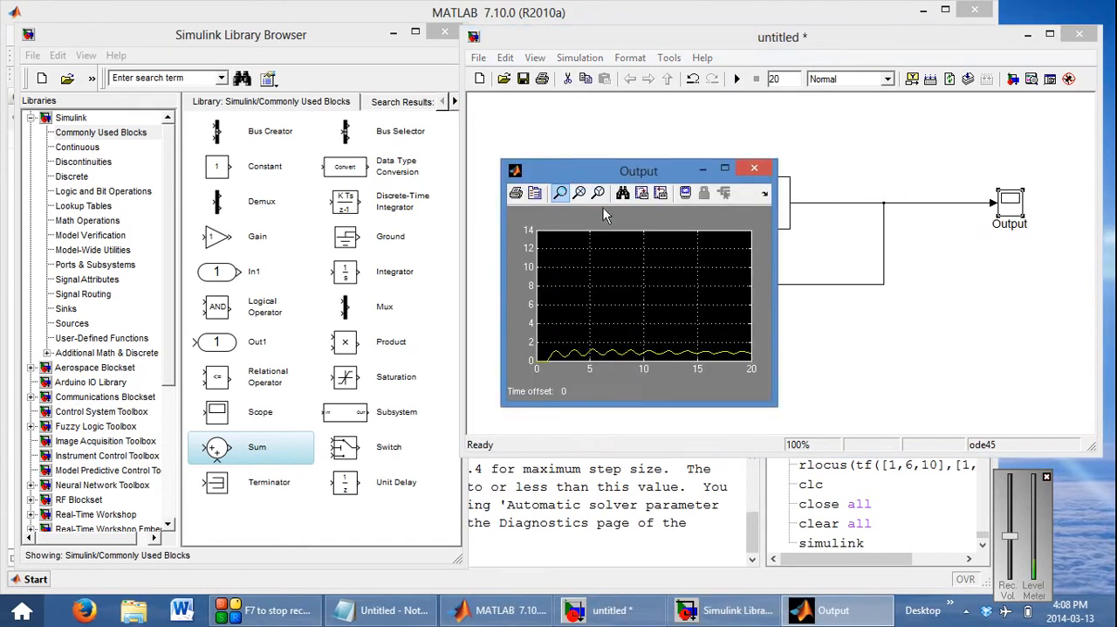
pyautogui.click(622, 192)
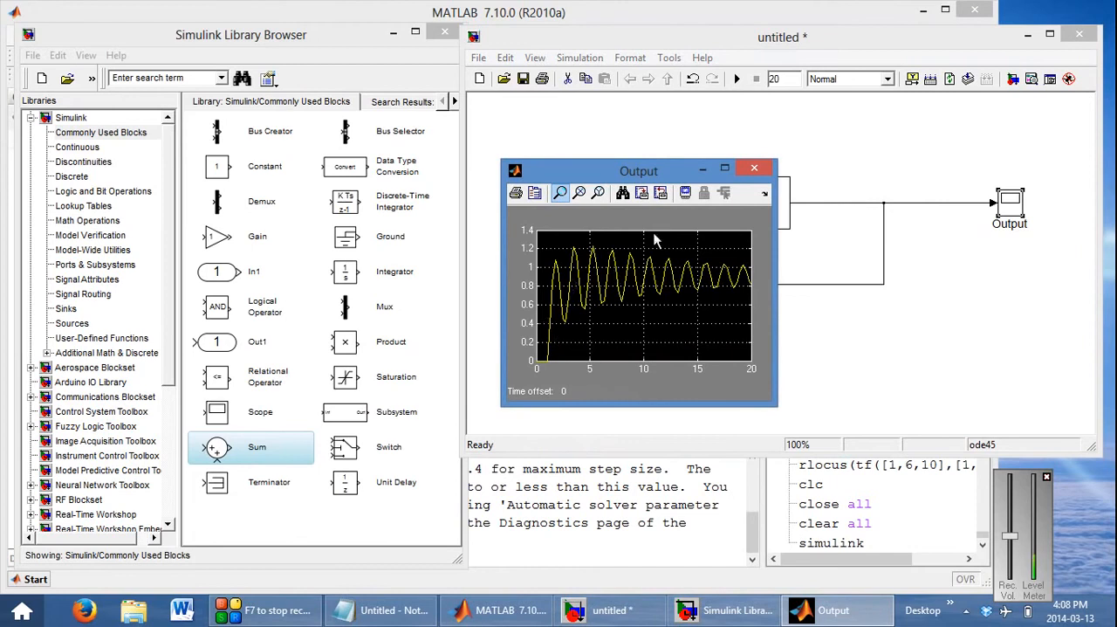
pyautogui.moveTo(653, 171); pyautogui.dragTo(293, 148)
# Move Plant closer to Output and the Sum block closer to Step to make room between them, and close the scope window
pyautogui.click(748, 202)
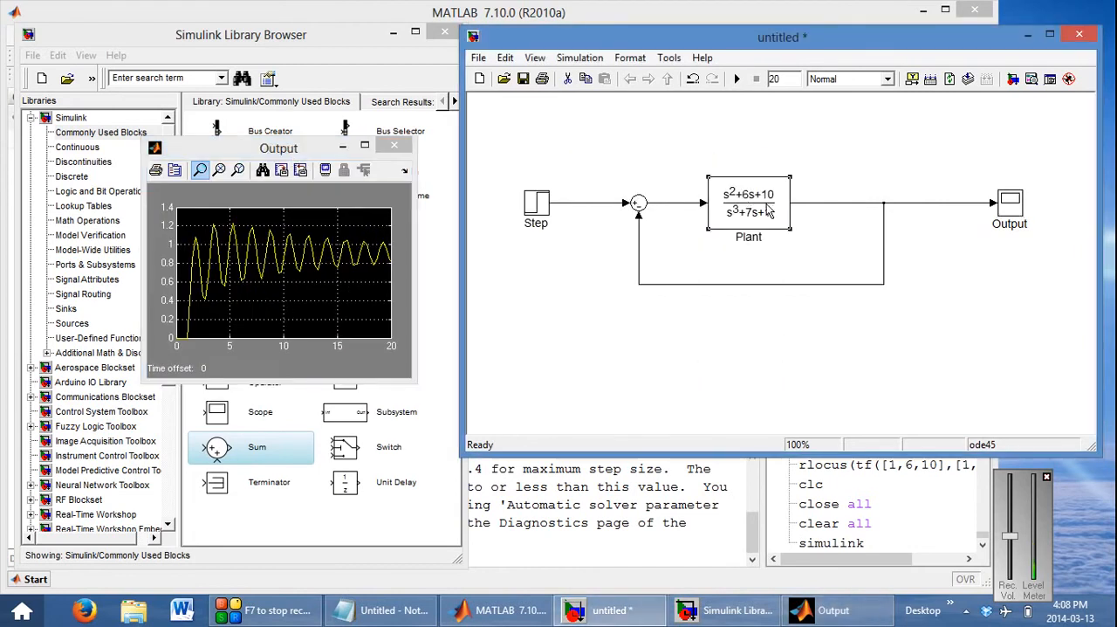
pyautogui.moveTo(769, 210); pyautogui.dragTo(846, 209)
pyautogui.click(401, 149)
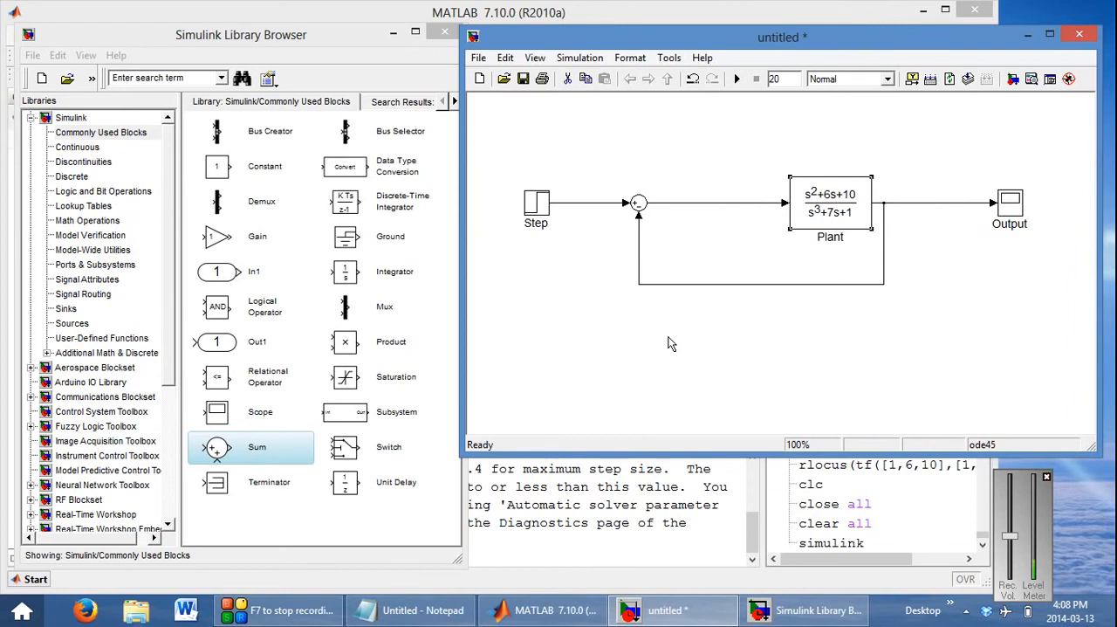
pyautogui.click(638, 207)
pyautogui.moveTo(637, 207); pyautogui.dragTo(596, 214)
pyautogui.click(633, 238)
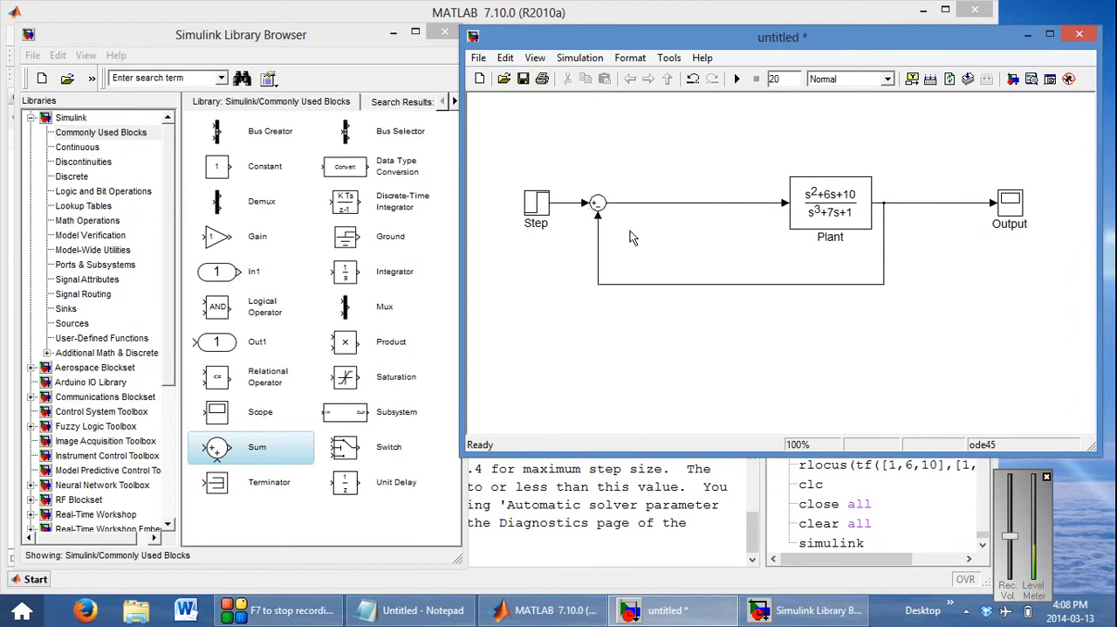
# Place a Gain block from Commonly Used Blocks between the Sum block and Plant, removing the line that joined them
pyautogui.click(218, 244)
pyautogui.moveTo(215, 241); pyautogui.dragTo(667, 237)
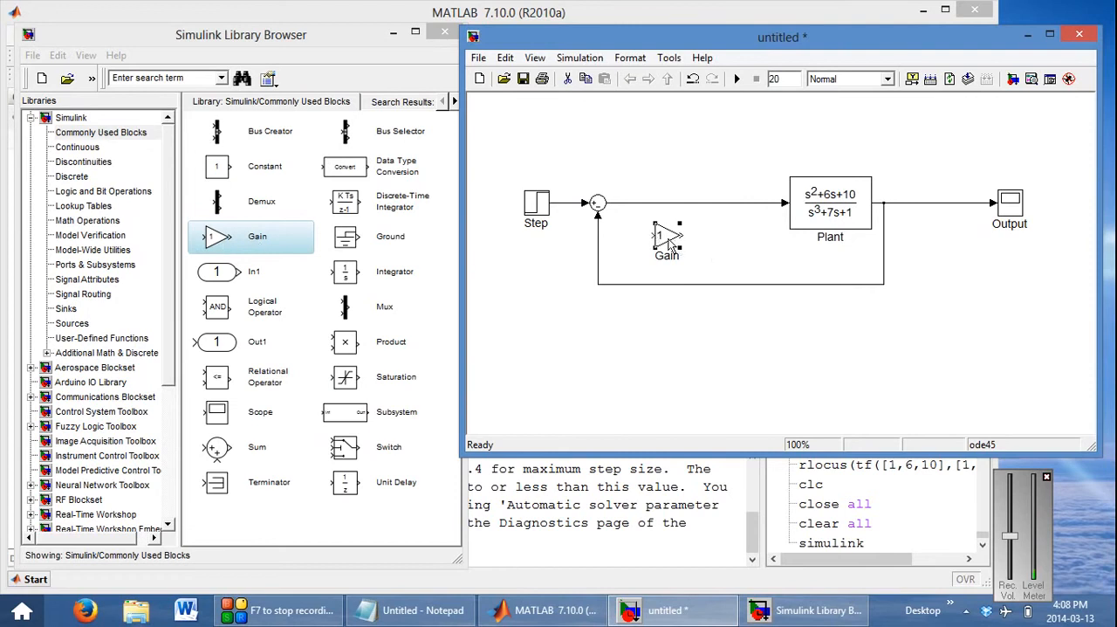
pyautogui.click(690, 214)
pyautogui.click(689, 204)
pyautogui.press('Delete')
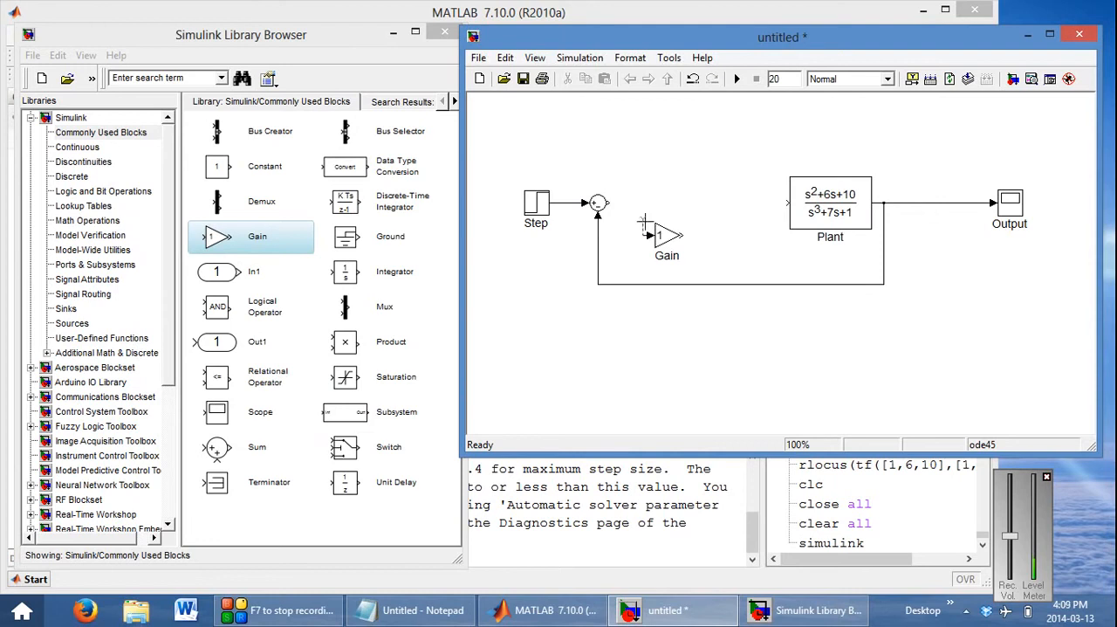
pyautogui.moveTo(645, 222); pyautogui.dragTo(691, 203)
pyautogui.hotkey('ctrl', 'z')
# Connect the Sum block's output to the Gain block and the Gain block's output to Plant
pyautogui.click(599, 204)
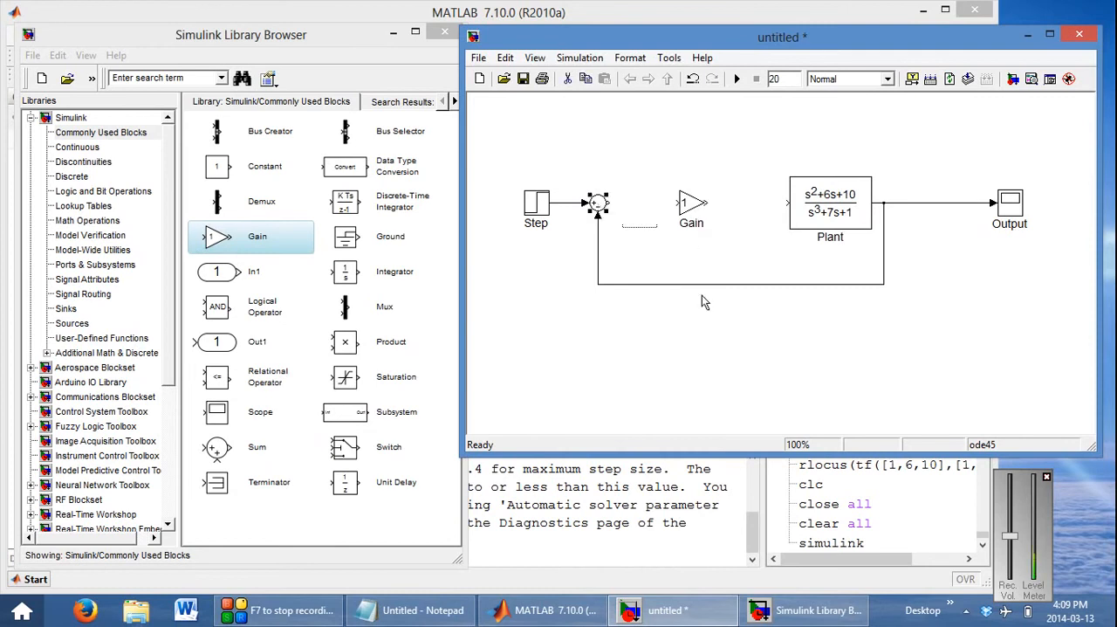
pyautogui.click(691, 334)
pyautogui.click(595, 204)
pyautogui.keyDown('ctrl'); pyautogui.click(690, 203); pyautogui.keyUp('ctrl')
pyautogui.keyDown('ctrl'); pyautogui.click(829, 212); pyautogui.keyUp('ctrl')
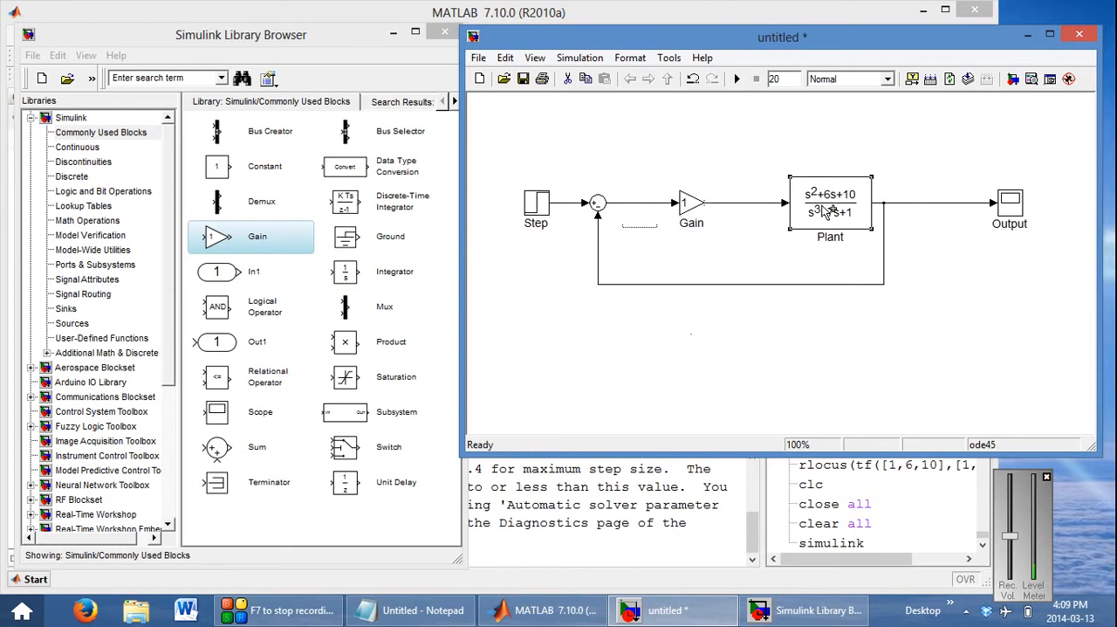
# Rename the Gain block Kp
pyautogui.click(700, 224)
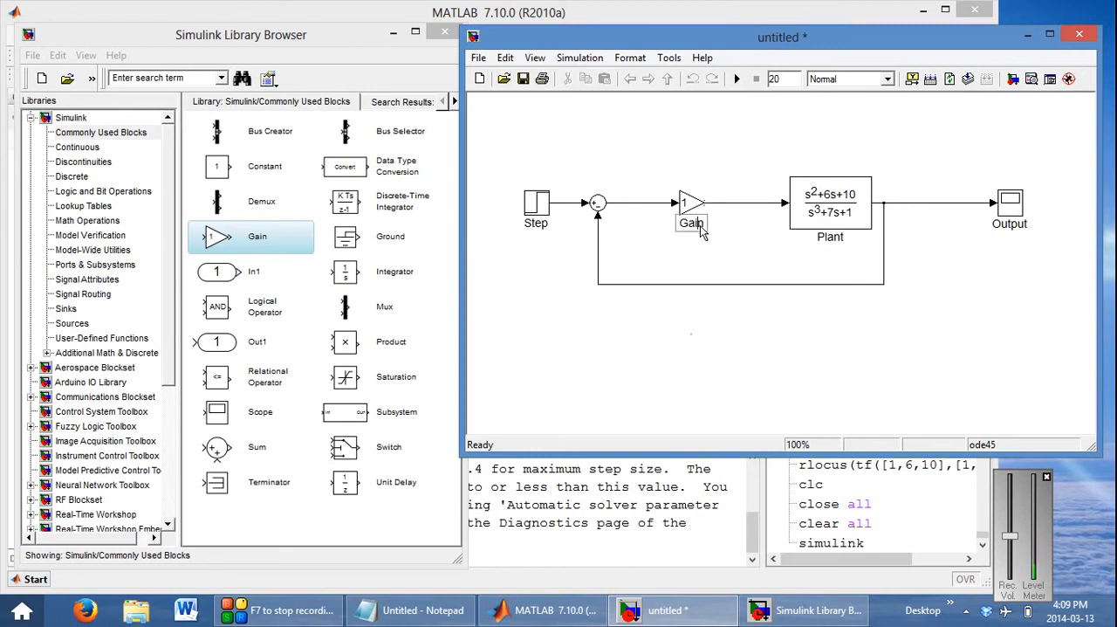
pyautogui.press('BackSpace')
pyautogui.press('BackSpace')
pyautogui.press('BackSpace')
pyautogui.press('BackSpace')
pyautogui.write('Kp')
pyautogui.click(713, 248)
# Set the gain of the Kp block to 5
pyautogui.doubleClick(690, 206)
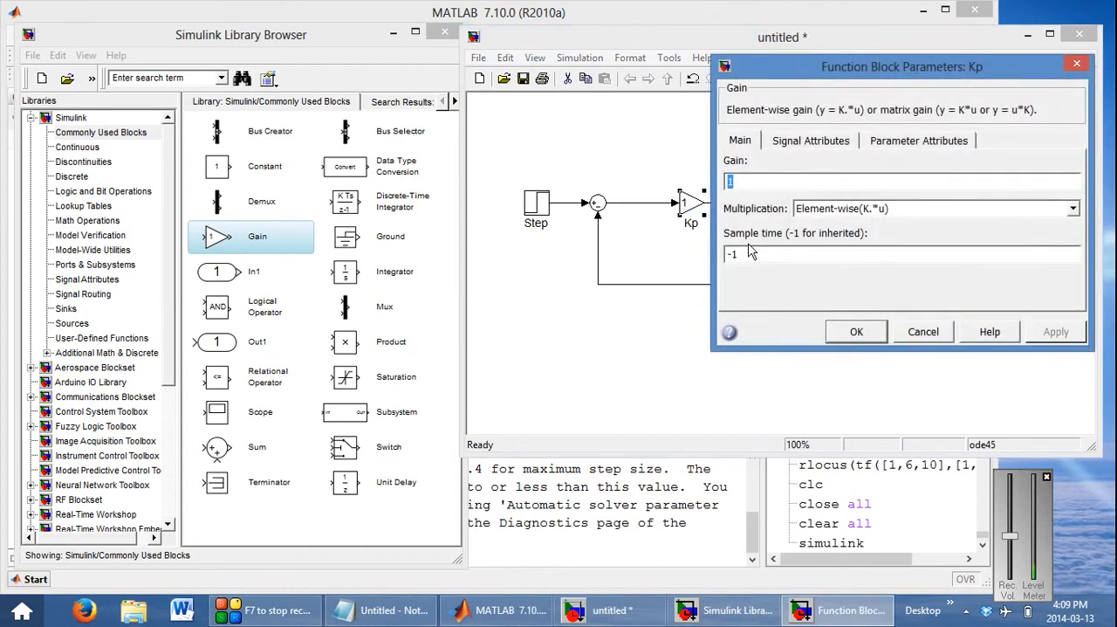
pyautogui.write('5')
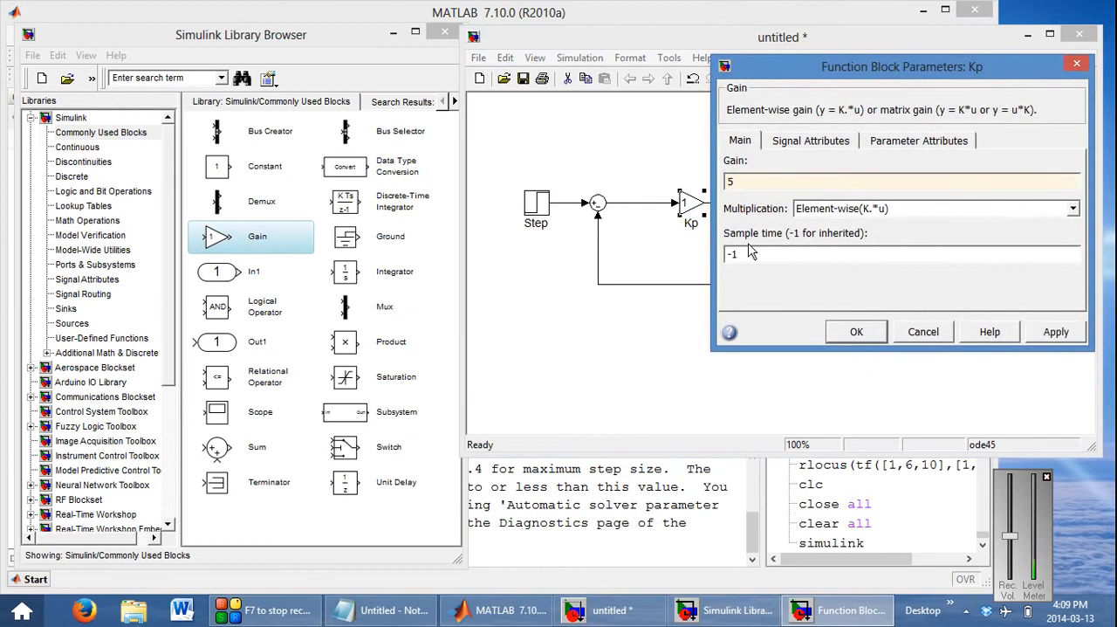
pyautogui.press('Return')
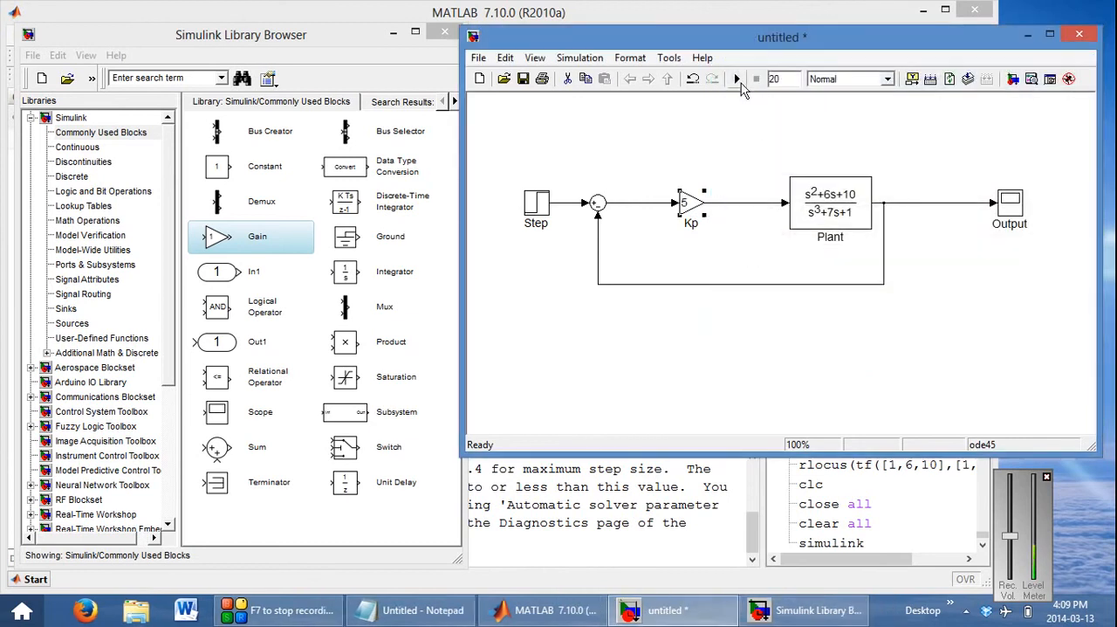
# Examine the simulated response with the new Kp gain in the Output scope, and close the scope window
pyautogui.doubleClick(1017, 206)
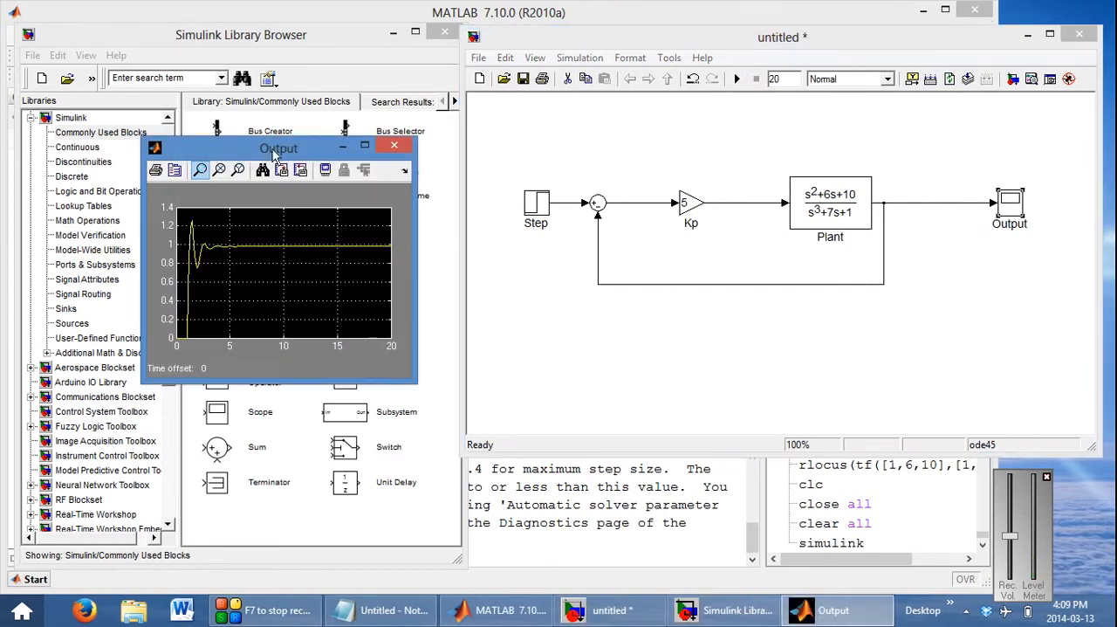
pyautogui.moveTo(274, 148); pyautogui.dragTo(502, 265)
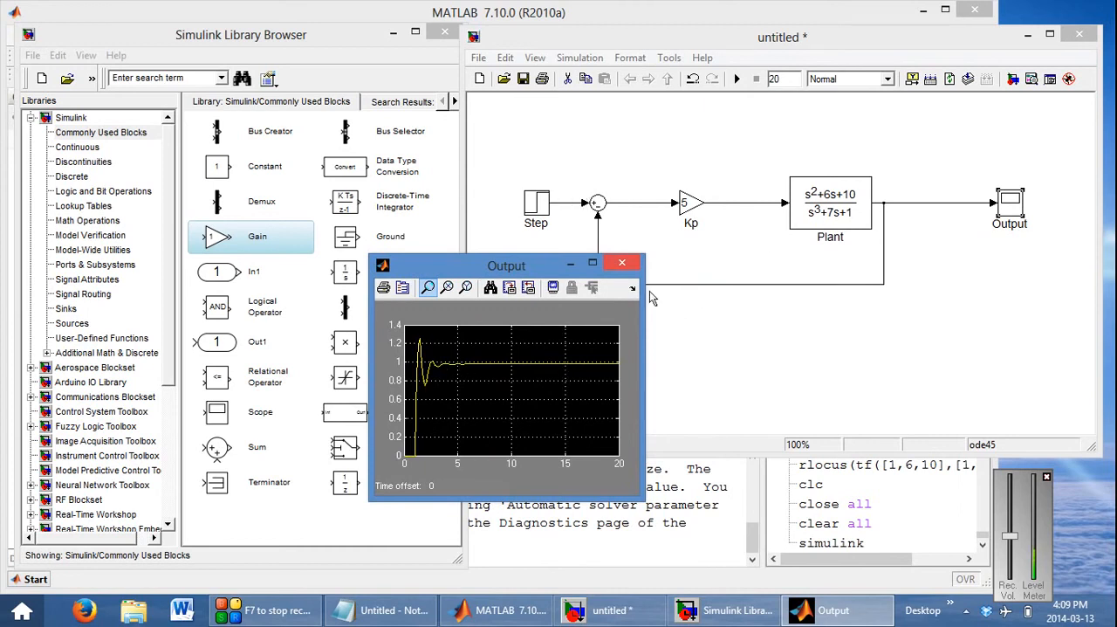
pyautogui.click(623, 263)
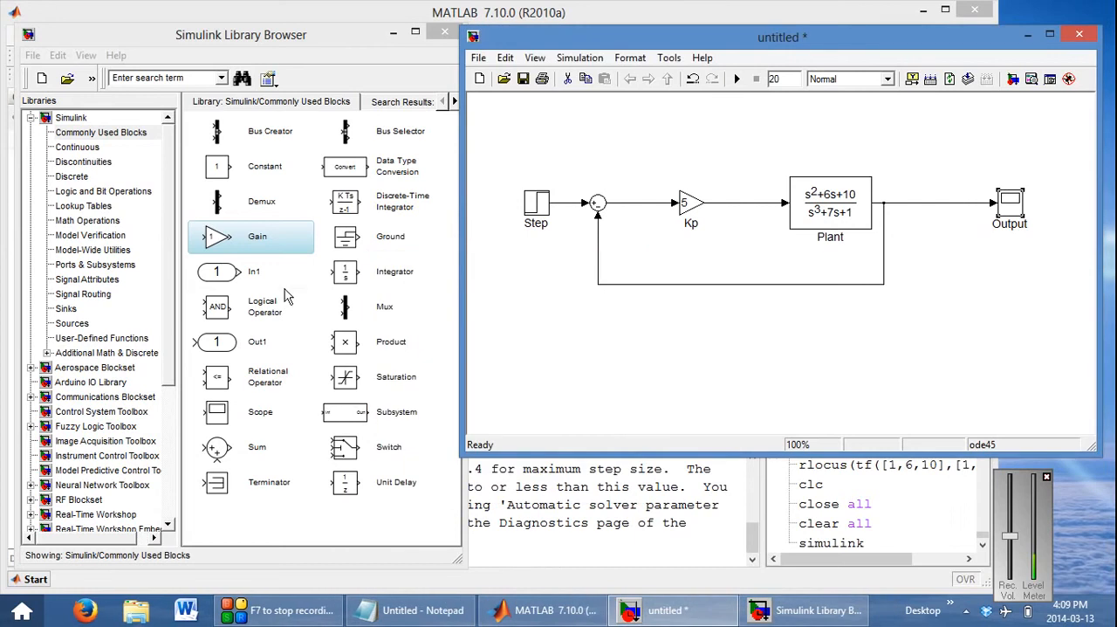
# Place a Mux from Commonly Used Blocks above the Plant output line and move the Output scope below it, off the line
pyautogui.click(346, 315)
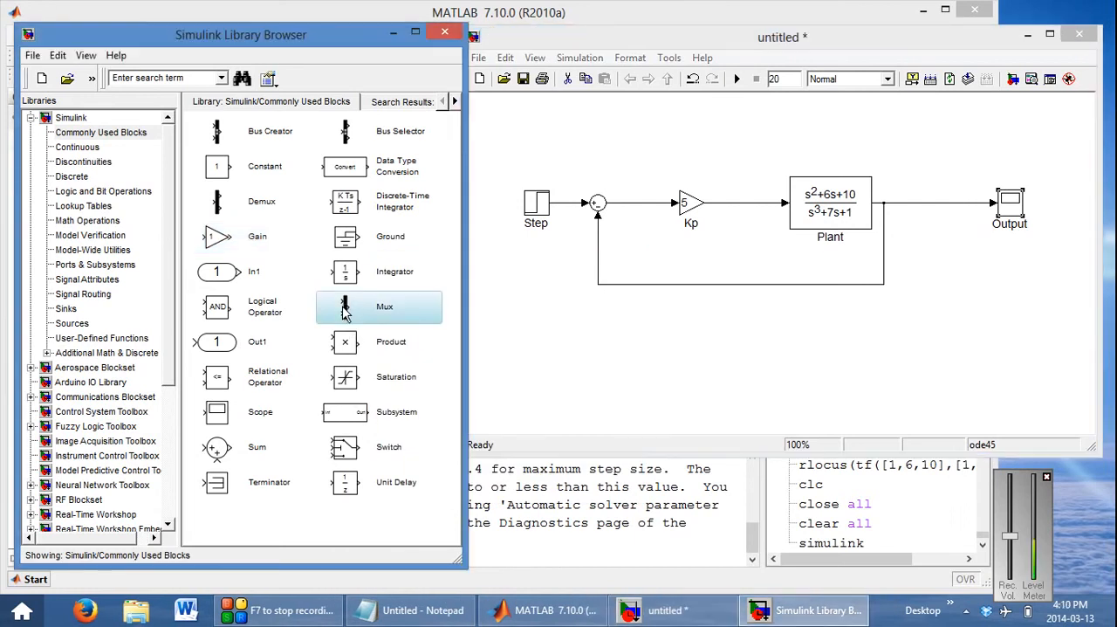
pyautogui.moveTo(347, 314); pyautogui.dragTo(952, 141)
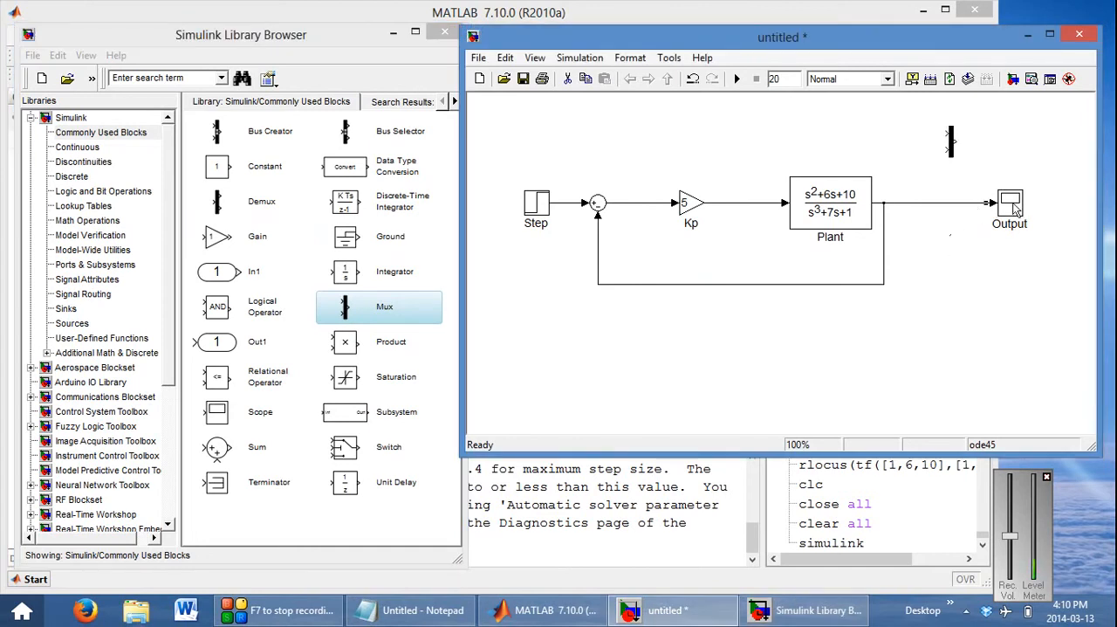
pyautogui.click(960, 319)
pyautogui.click(1018, 201)
pyautogui.moveTo(1019, 207); pyautogui.dragTo(1014, 296)
# Enlarge and position the Mux so Plant's output feeds its second input, and connect its first input to the Step signal
pyautogui.click(951, 139)
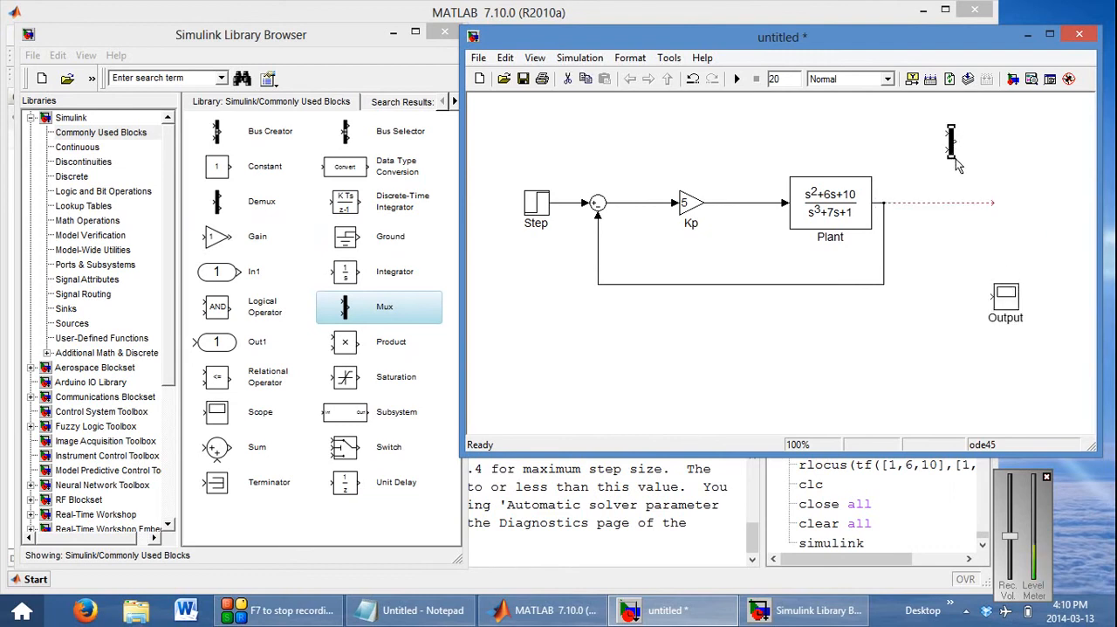
pyautogui.moveTo(953, 158); pyautogui.dragTo(1010, 181)
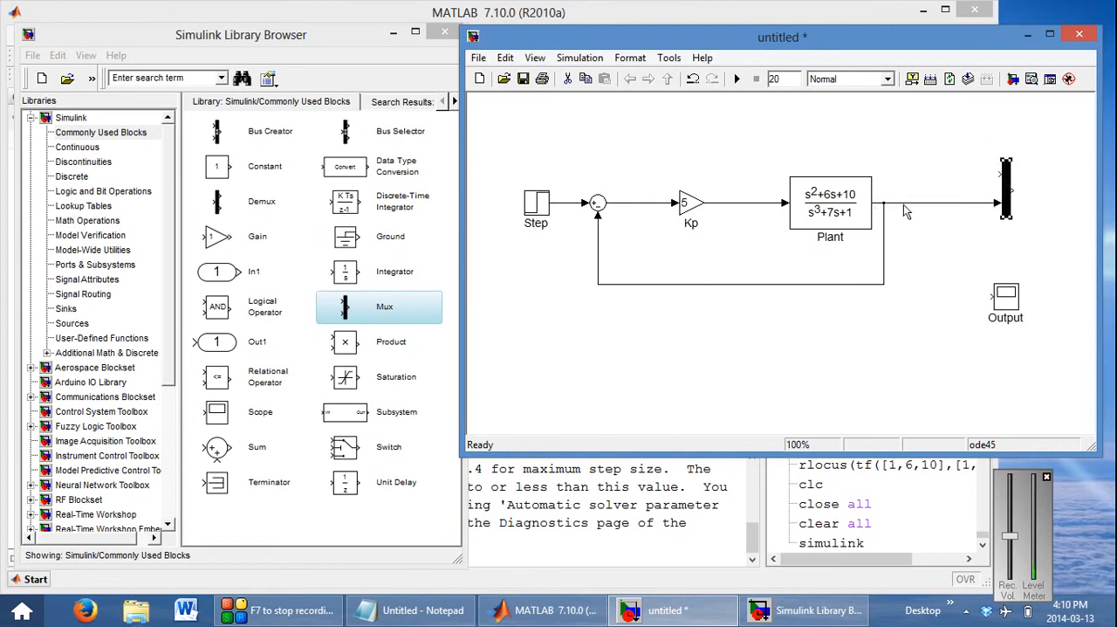
pyautogui.moveTo(1016, 189); pyautogui.dragTo(1039, 189)
pyautogui.moveTo(989, 175)
pyautogui.mouseDown()
pyautogui.moveTo(737, 205)
pyautogui.moveTo(569, 203)
pyautogui.mouseUp()
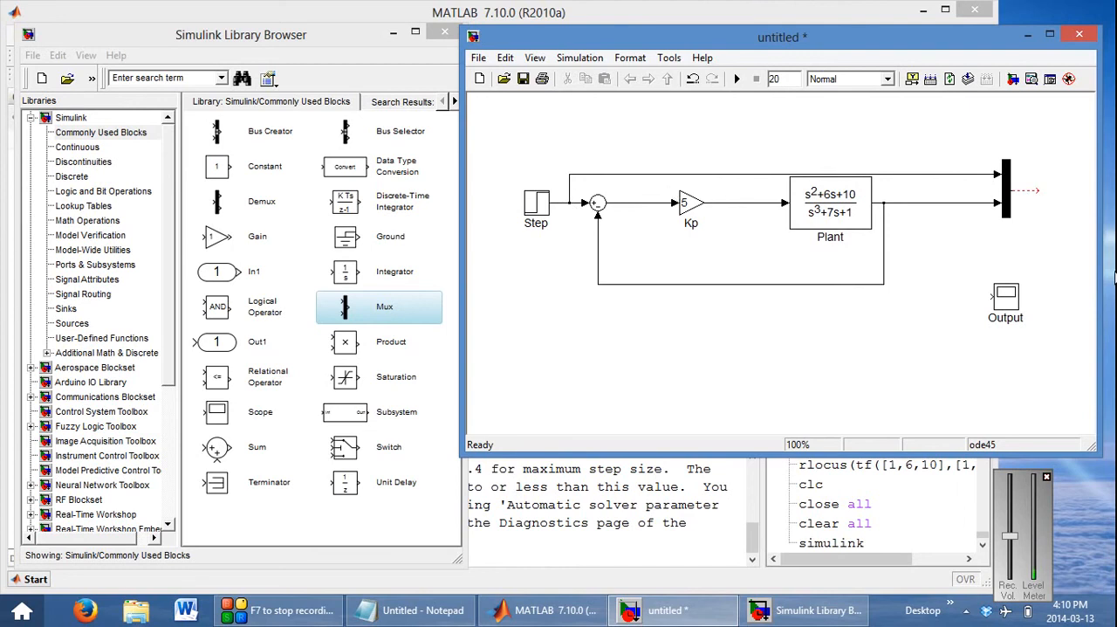
# Try 3 inputs on the Mux and restore its number of inputs to 2
pyautogui.doubleClick(1010, 185)
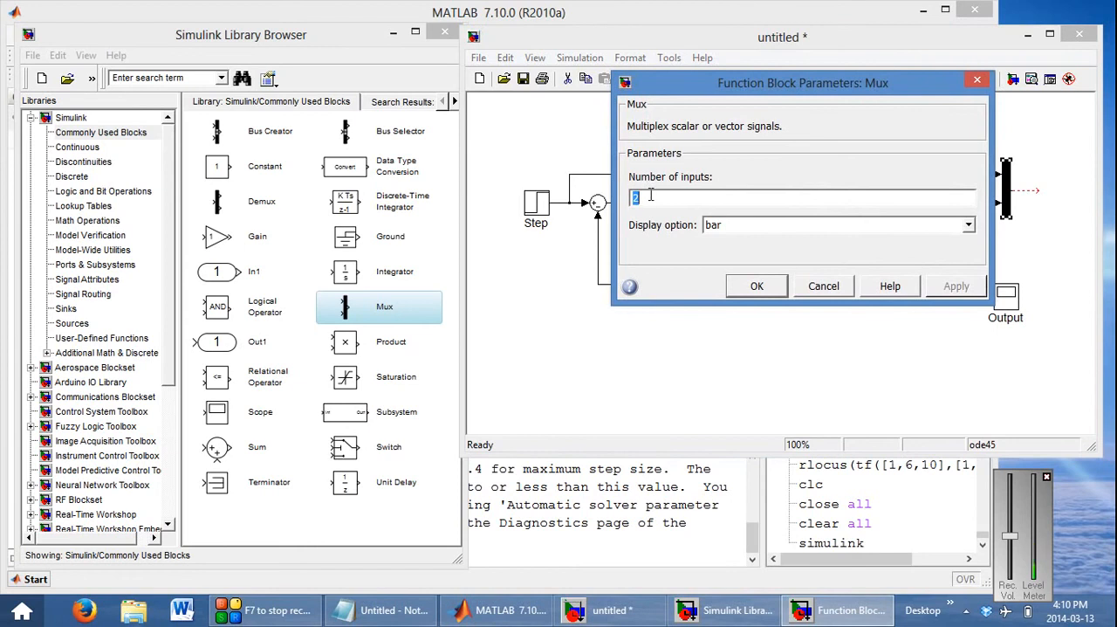
pyautogui.write('3')
pyautogui.click(757, 286)
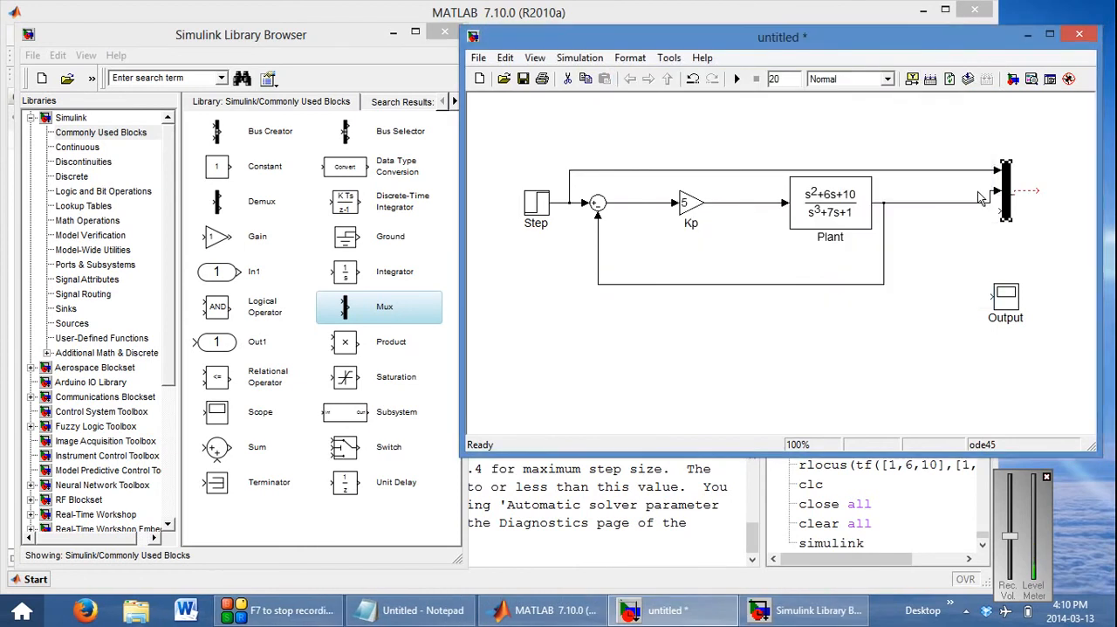
pyautogui.doubleClick(1009, 186)
pyautogui.write('2')
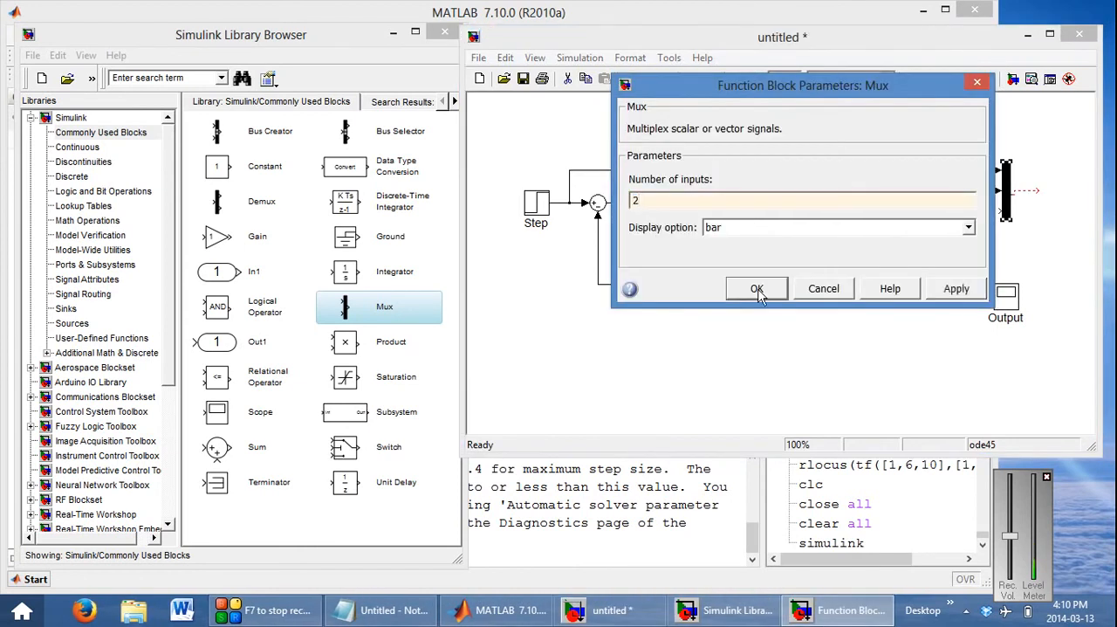
pyautogui.click(757, 289)
# Move the Output scope beside the Mux so that its input connects to the Mux output
pyautogui.moveTo(1007, 302); pyautogui.dragTo(1062, 190)
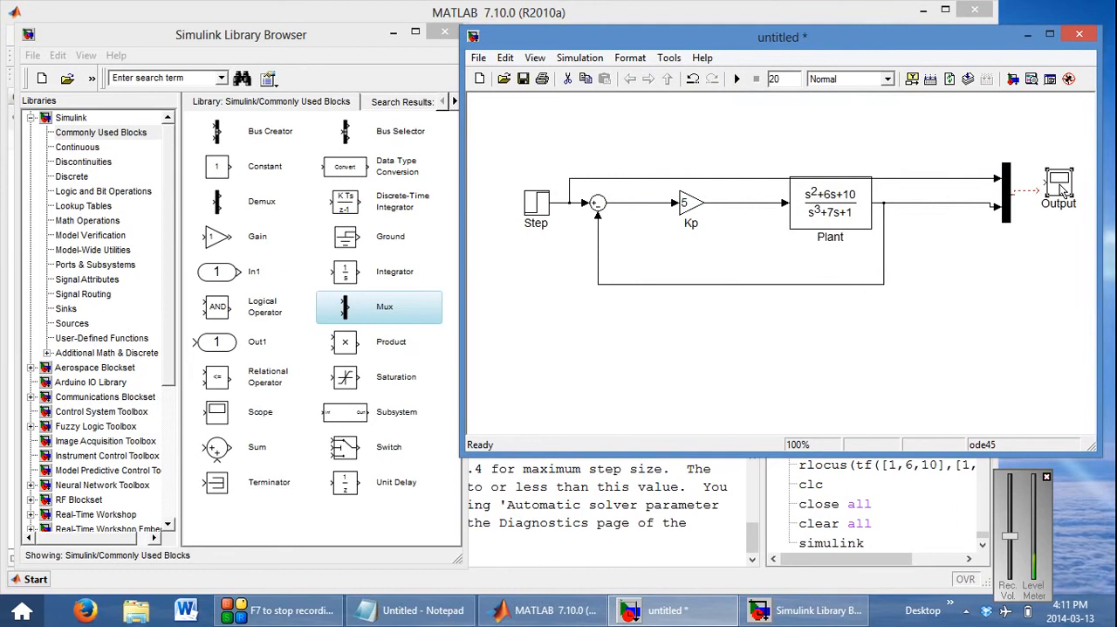
pyautogui.moveTo(1061, 190); pyautogui.dragTo(1062, 193)
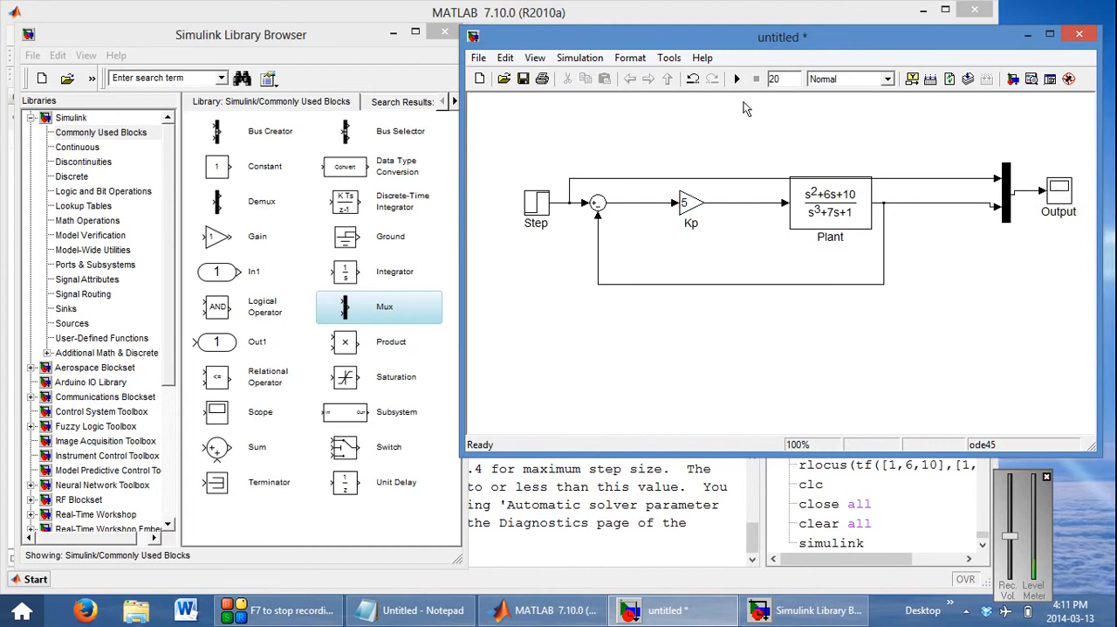
# Run the simulation and compare the step input with the plant output in the Output scope, moving its window higher
pyautogui.click(736, 79)
pyautogui.doubleClick(1065, 190)
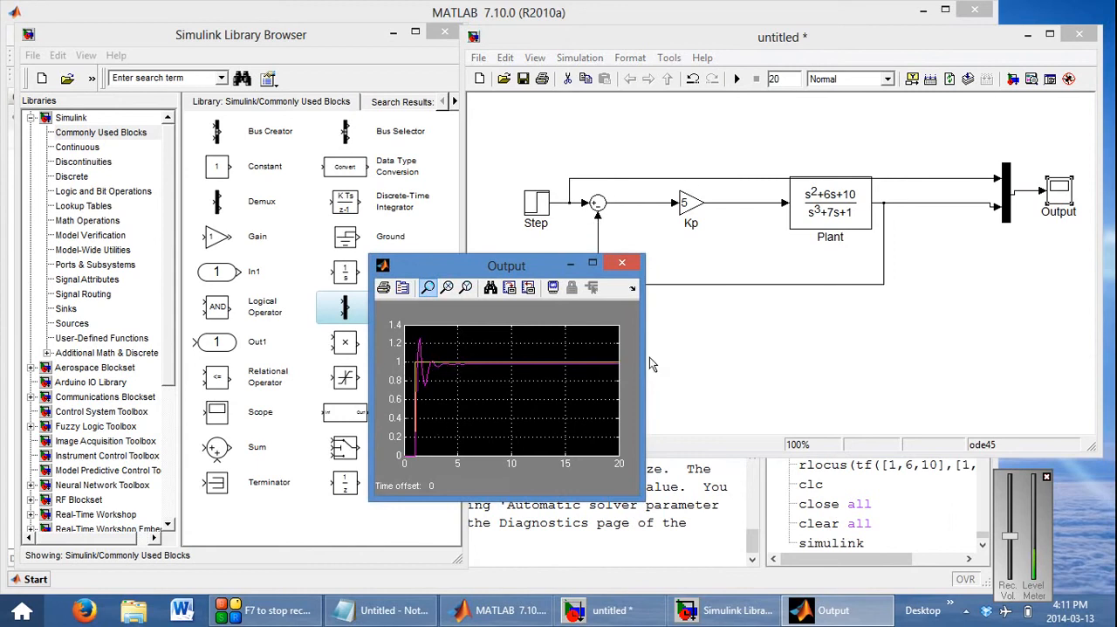
pyautogui.moveTo(515, 265); pyautogui.dragTo(530, 131)
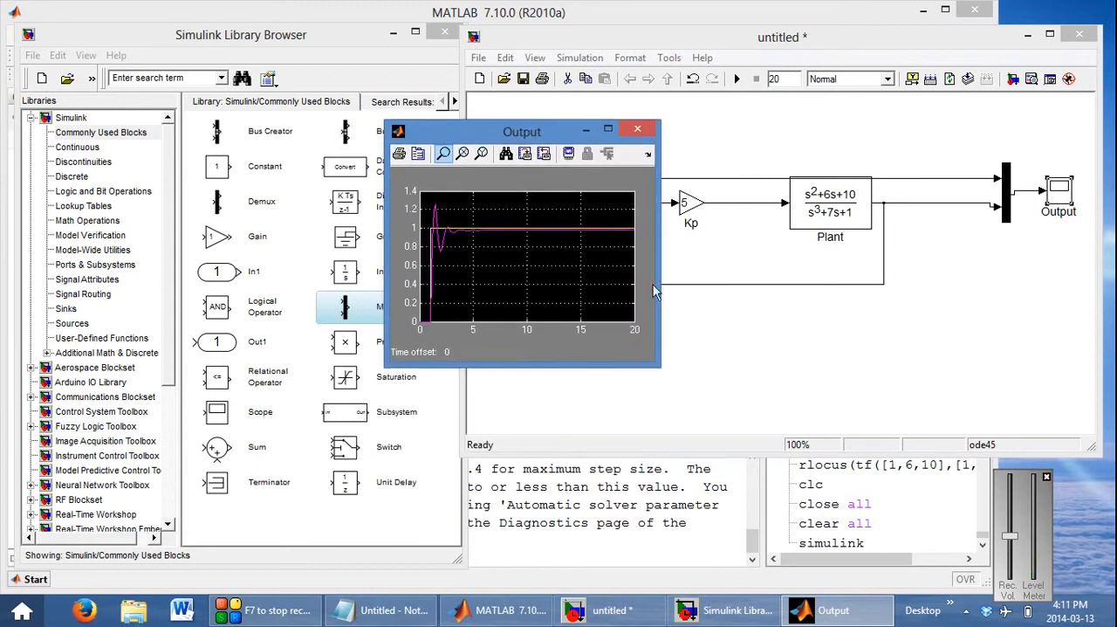
# Enlarge the Output scope window, zoom in on the first overshoot peak to examine it, restore the full view and close the scope
pyautogui.moveTo(658, 353); pyautogui.dragTo(866, 450)
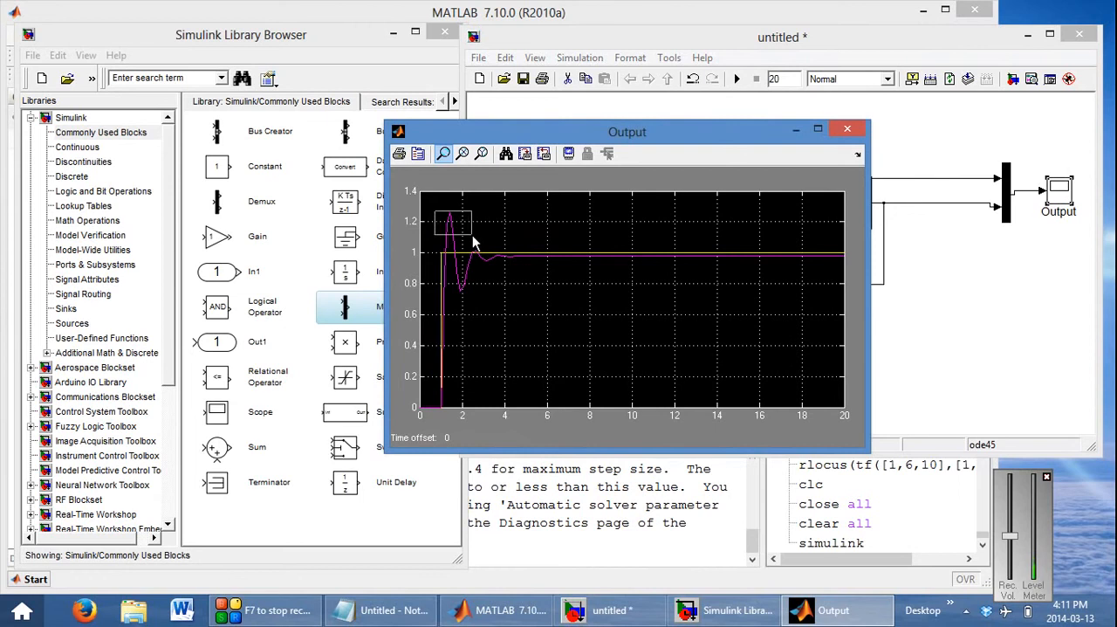
pyautogui.moveTo(472, 236); pyautogui.dragTo(513, 300)
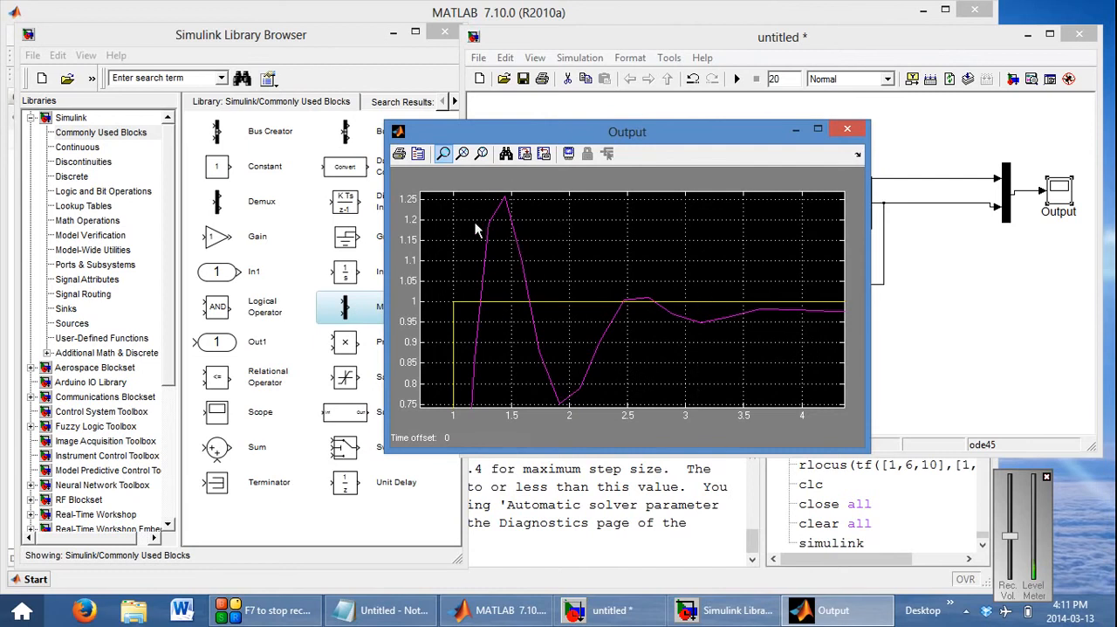
pyautogui.moveTo(481, 236); pyautogui.dragTo(533, 192)
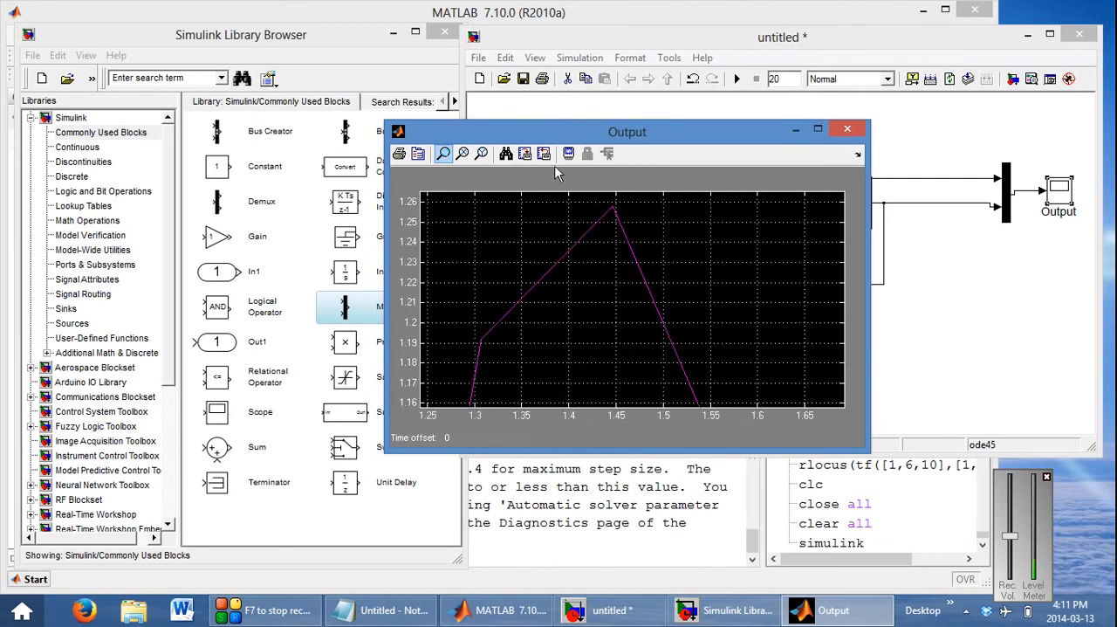
pyautogui.click(505, 157)
pyautogui.click(847, 131)
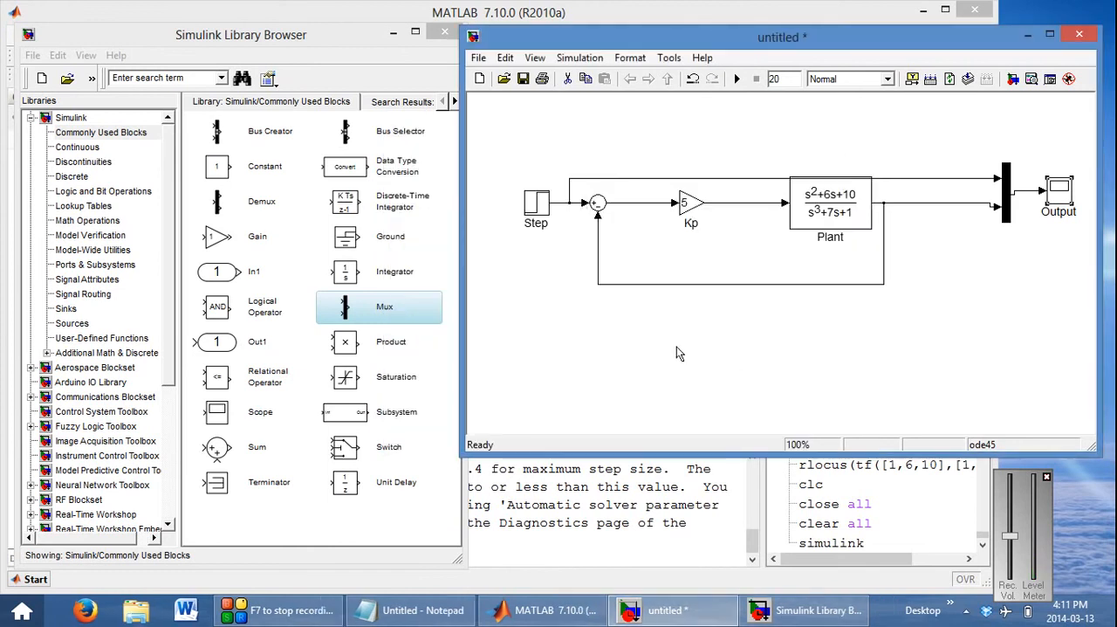
# Reroute the Step-to-Mux line well above the other blocks and move Kp closer to the feedback sum
pyautogui.click(706, 179)
pyautogui.moveTo(703, 178); pyautogui.dragTo(704, 114)
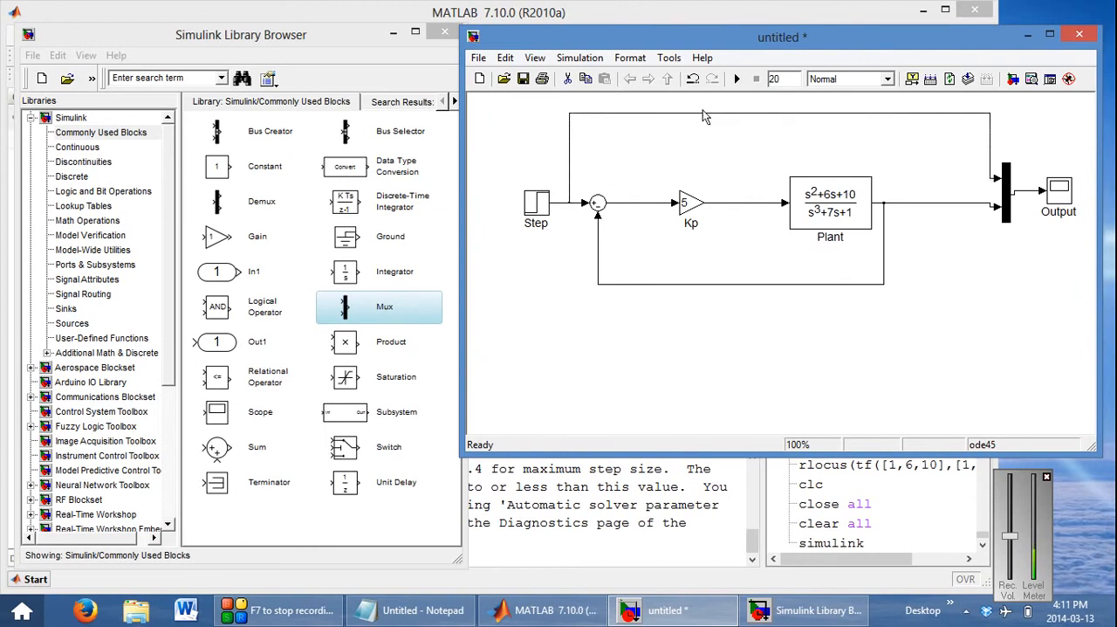
pyautogui.click(794, 329)
pyautogui.moveTo(690, 212); pyautogui.dragTo(650, 214)
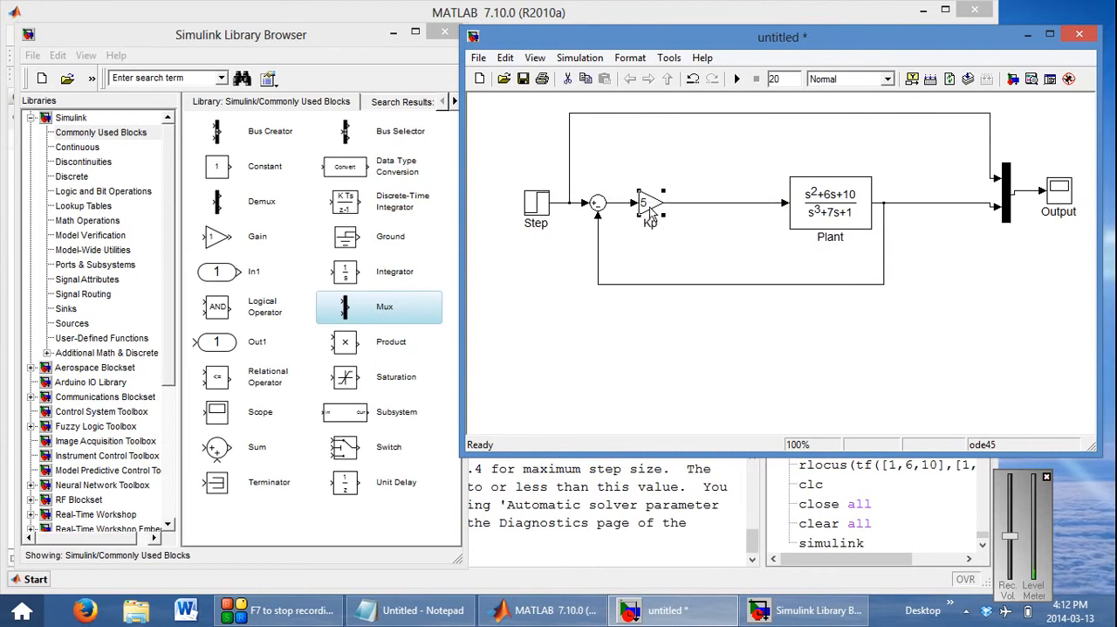
pyautogui.click(657, 264)
# Add an Integrator block from the Continuous library above Kp
pyautogui.click(361, 72)
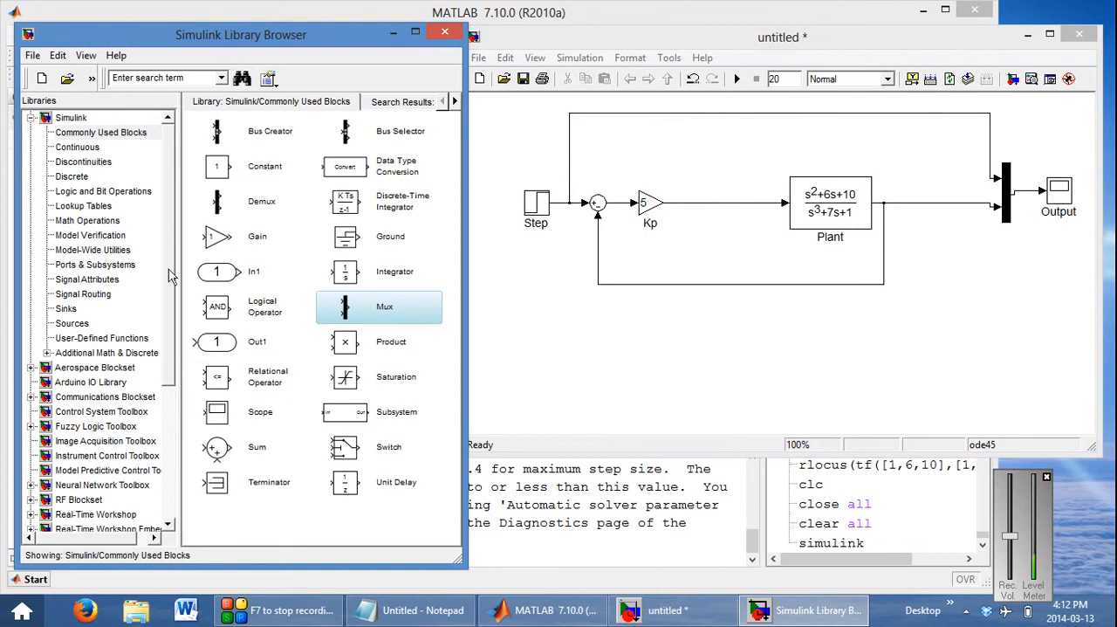
pyautogui.click(84, 150)
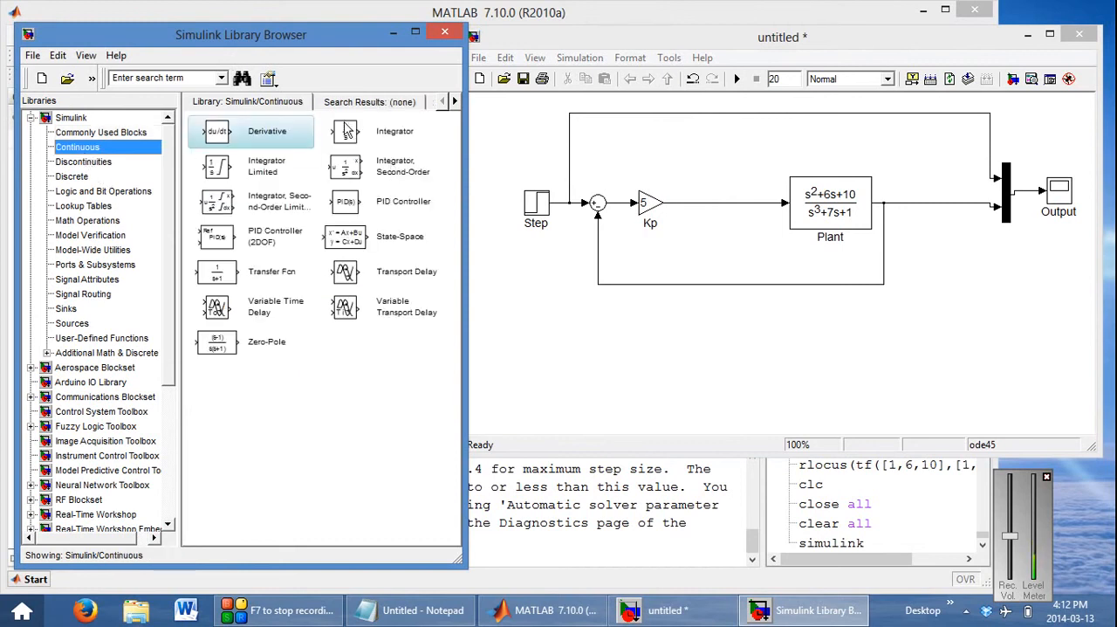
pyautogui.moveTo(350, 131); pyautogui.dragTo(649, 154)
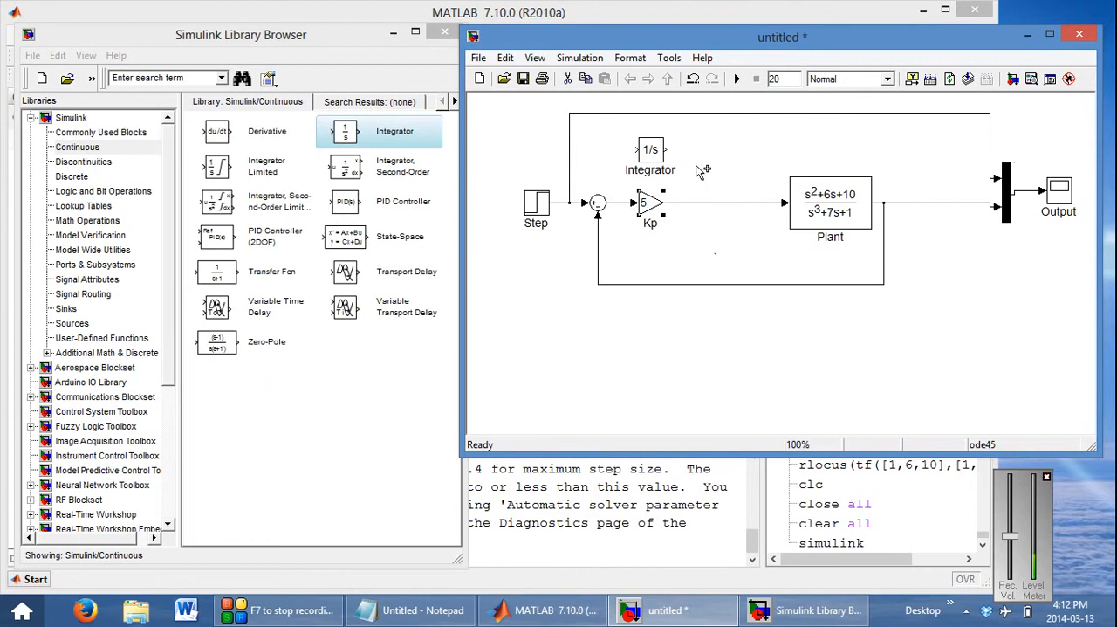
# Place a copy of the Kp gain beside the Integrator's output and rename it Ki
pyautogui.moveTo(666, 151)
pyautogui.mouseDown()
pyautogui.moveTo(714, 157)
pyautogui.moveTo(707, 150)
pyautogui.mouseUp()
pyautogui.hotkey('ctrl', 'v')
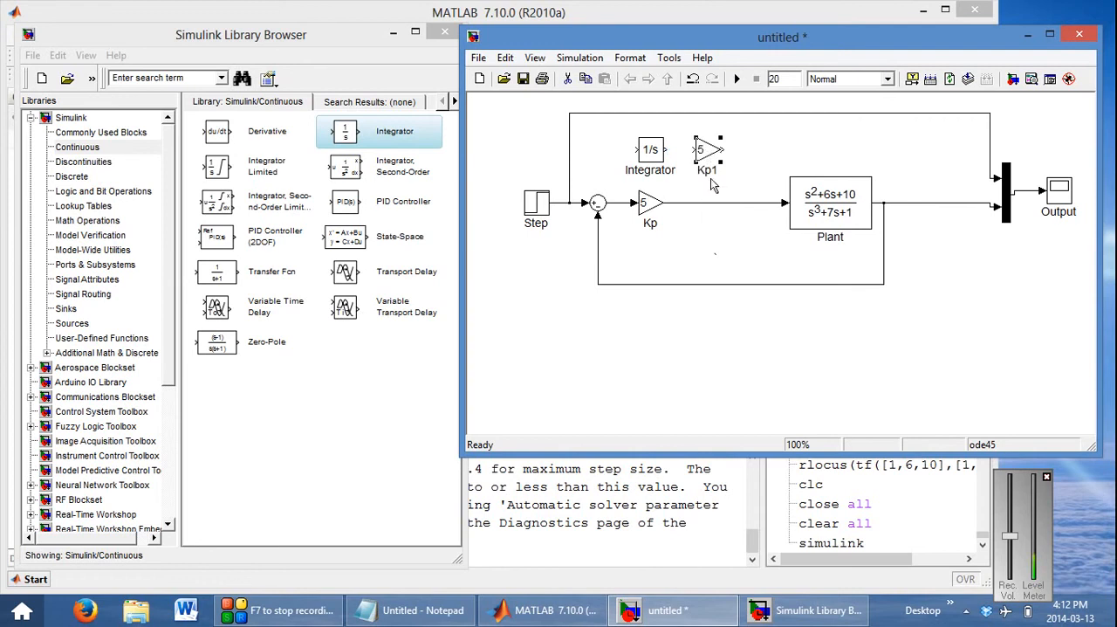
pyautogui.click(704, 171)
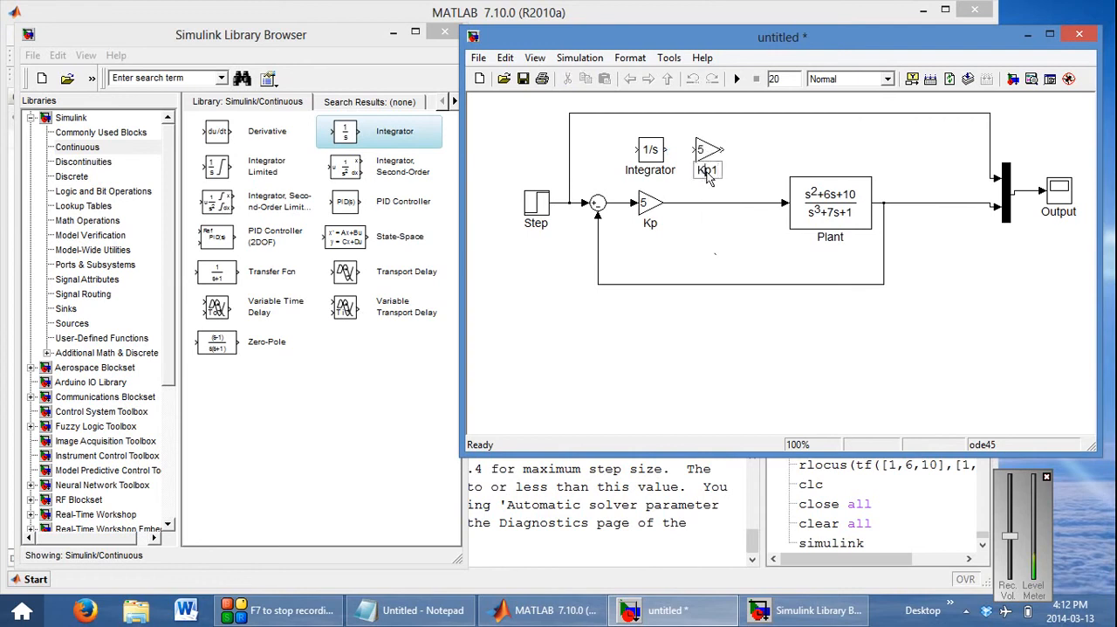
pyautogui.moveTo(709, 171); pyautogui.dragTo(712, 172)
pyautogui.press('BackSpace')
pyautogui.press('BackSpace')
pyautogui.write('I')
pyautogui.click(768, 225)
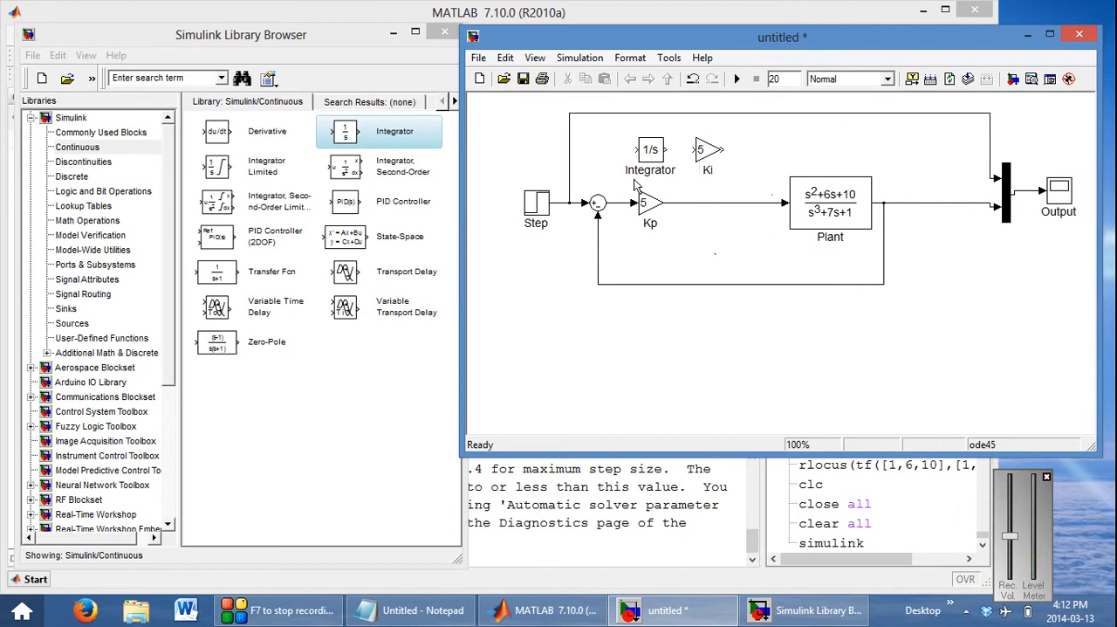
# Wire the error signal through the Integrator to Ki, and delete the line between Kp and Plant
pyautogui.moveTo(630, 149); pyautogui.dragTo(618, 202)
pyautogui.moveTo(667, 149); pyautogui.dragTo(696, 152)
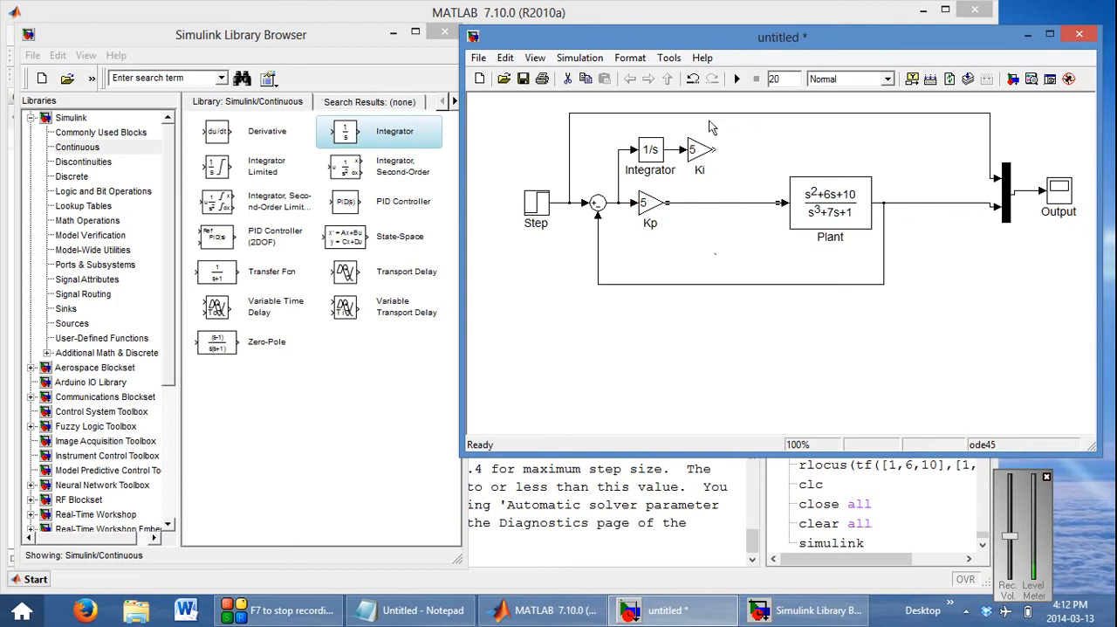
pyautogui.moveTo(736, 260); pyautogui.dragTo(736, 215)
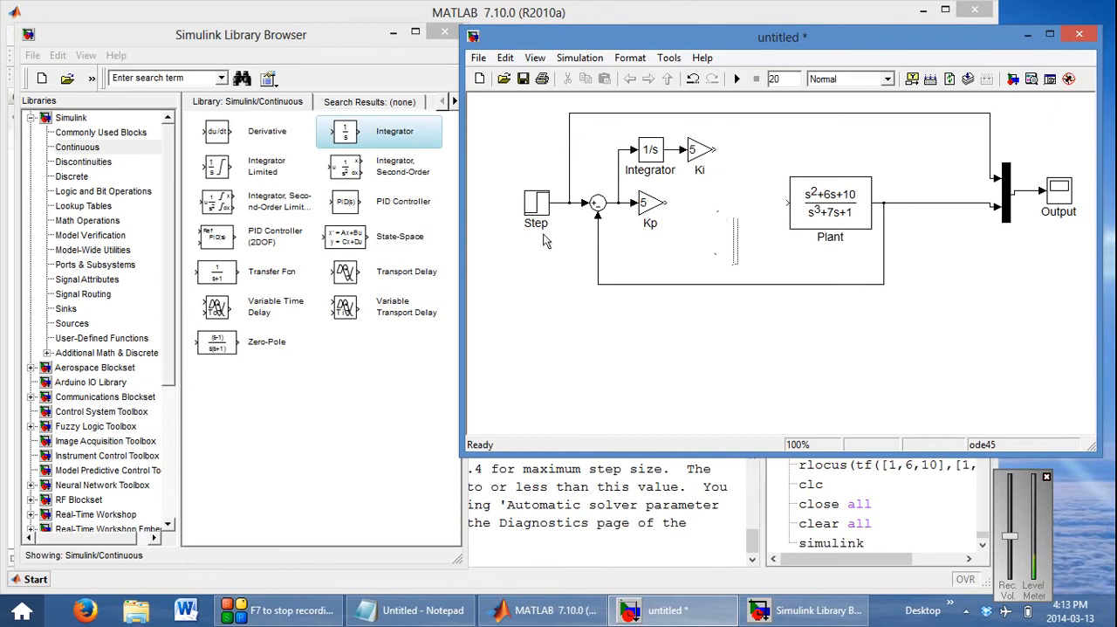
# Add a Sum block between Kp and Plant and set its list of signs to ++|
pyautogui.click(88, 133)
pyautogui.moveTo(215, 449); pyautogui.dragTo(721, 208)
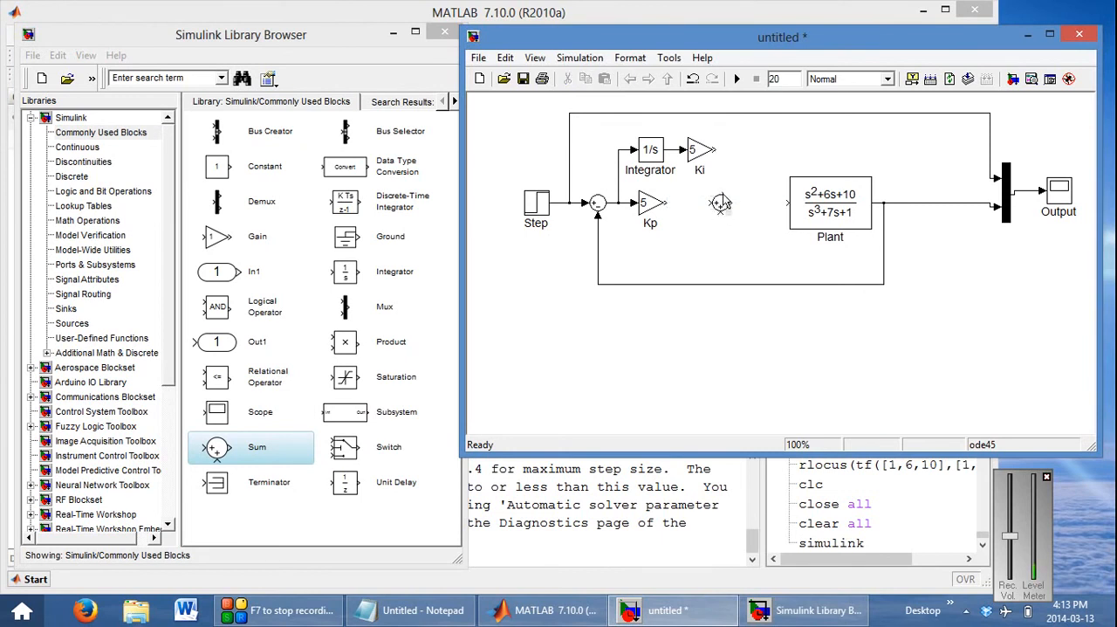
pyautogui.doubleClick(720, 203)
pyautogui.doubleClick(404, 234)
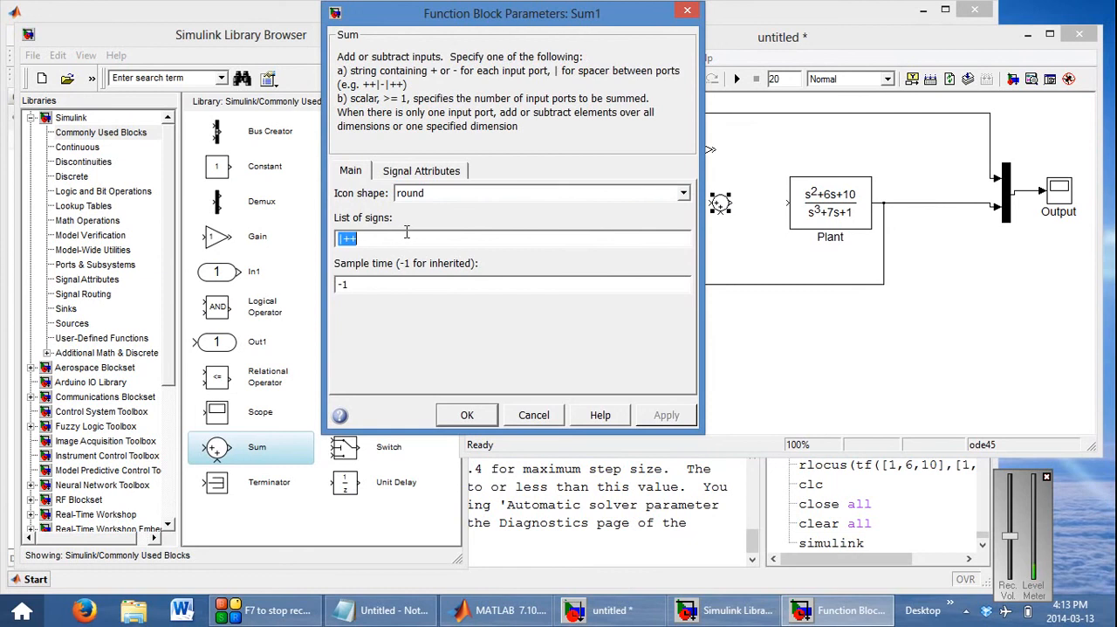
pyautogui.press('Home')
pyautogui.write('+')
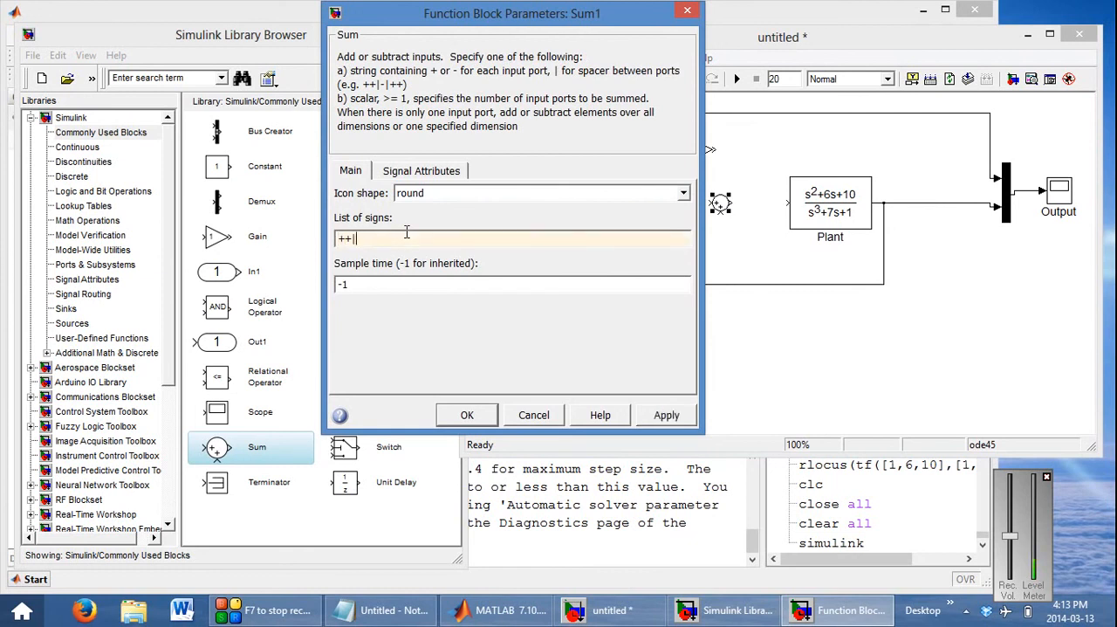
pyautogui.press('Return')
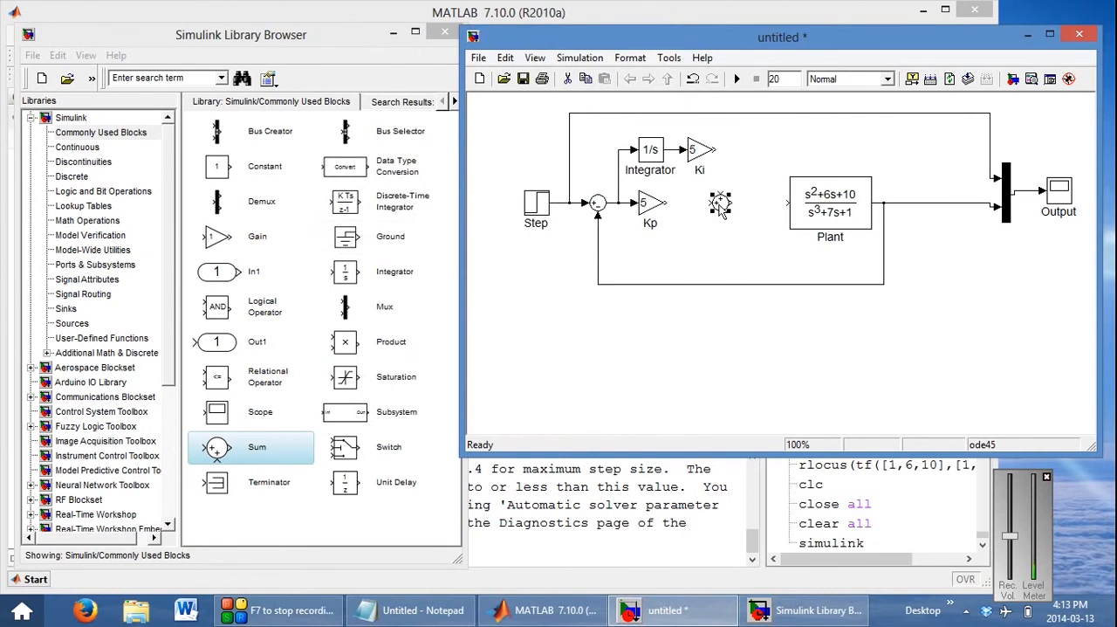
# Connect Ki to the new Sum's upper input, Kp to its side input, and the Sum's output to Plant
pyautogui.click(727, 218)
pyautogui.moveTo(666, 201); pyautogui.dragTo(719, 202)
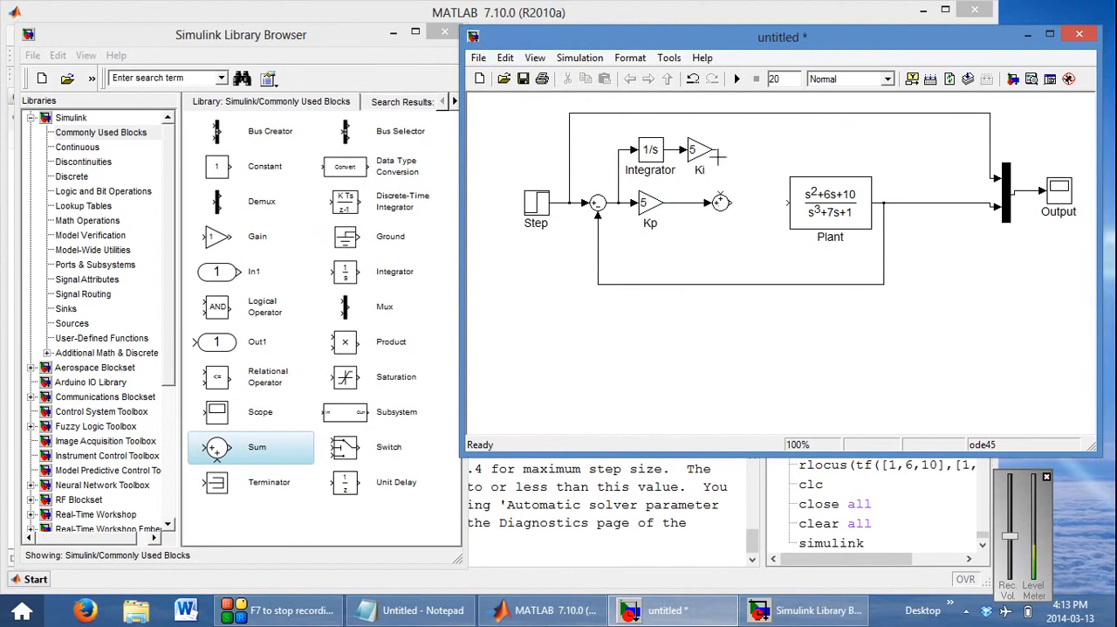
pyautogui.click(680, 203)
pyautogui.press('Delete')
pyautogui.moveTo(665, 202); pyautogui.dragTo(721, 197)
pyautogui.click(696, 204)
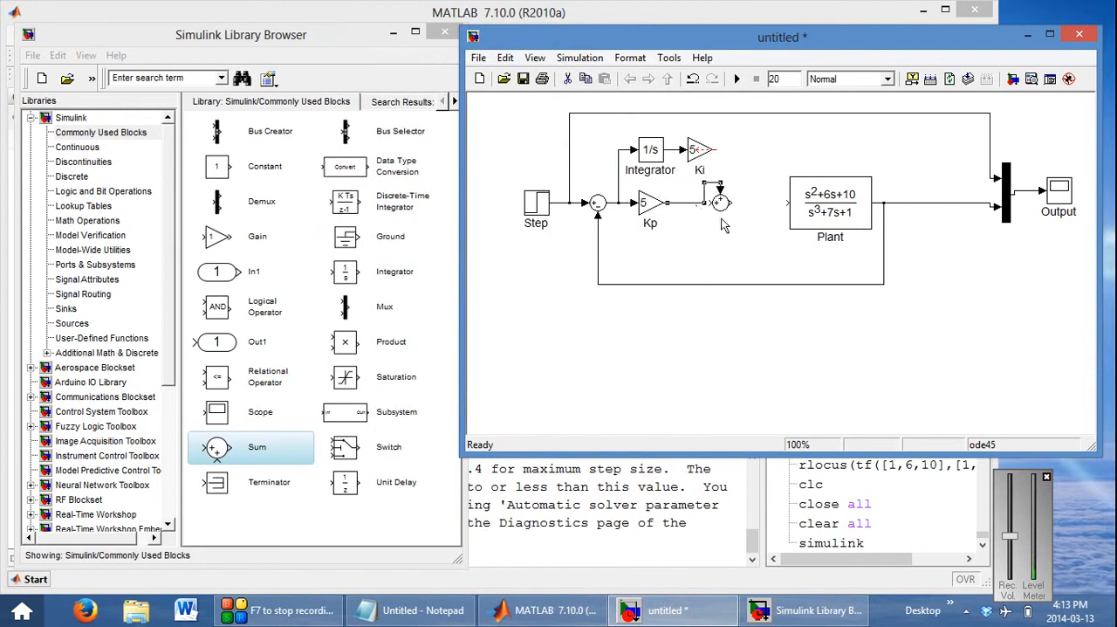
pyautogui.press('Delete')
pyautogui.moveTo(710, 206); pyautogui.dragTo(721, 203)
pyautogui.click(709, 149)
pyautogui.moveTo(711, 150); pyautogui.dragTo(811, 213)
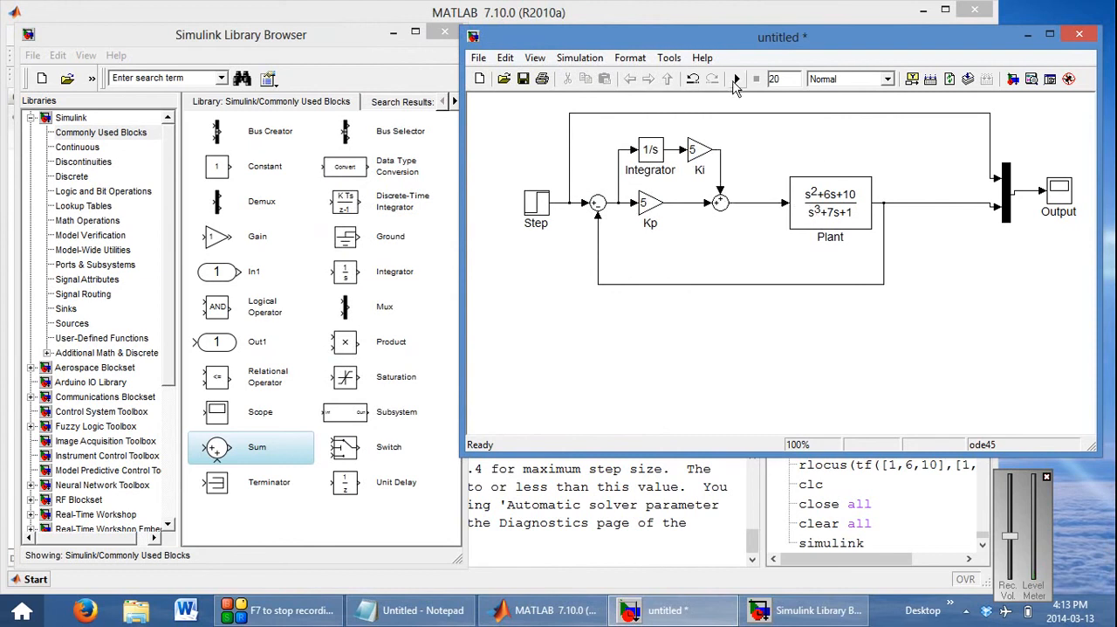
# Run the simulation and examine the PI-controlled response against the step input in the Output scope, zooming in and autoscaling
pyautogui.doubleClick(1059, 199)
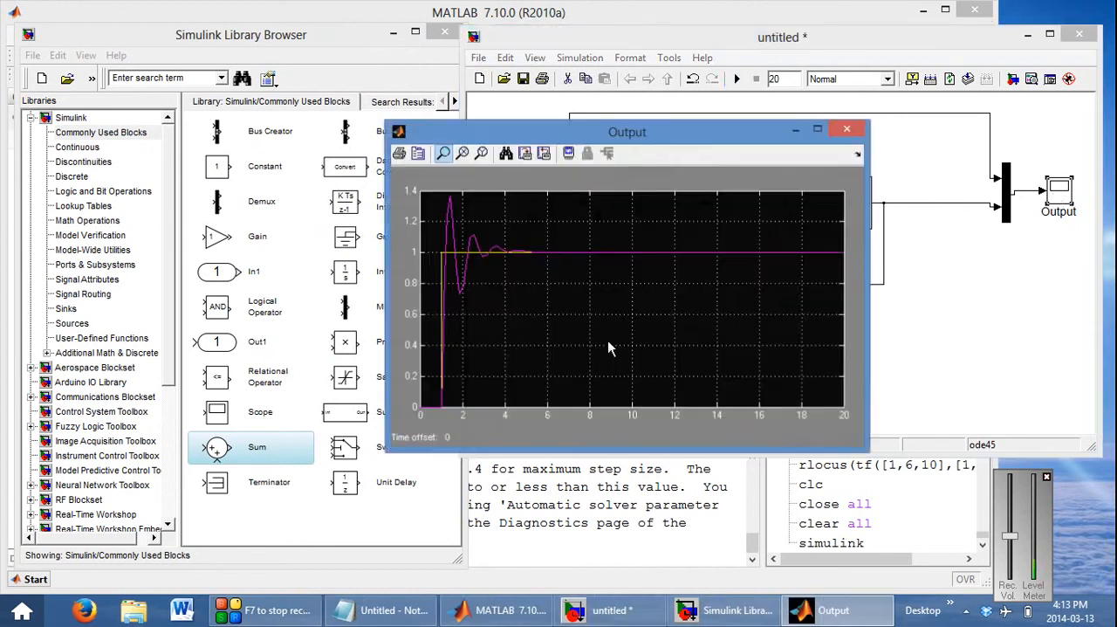
pyautogui.moveTo(591, 238); pyautogui.dragTo(621, 259)
pyautogui.click(505, 154)
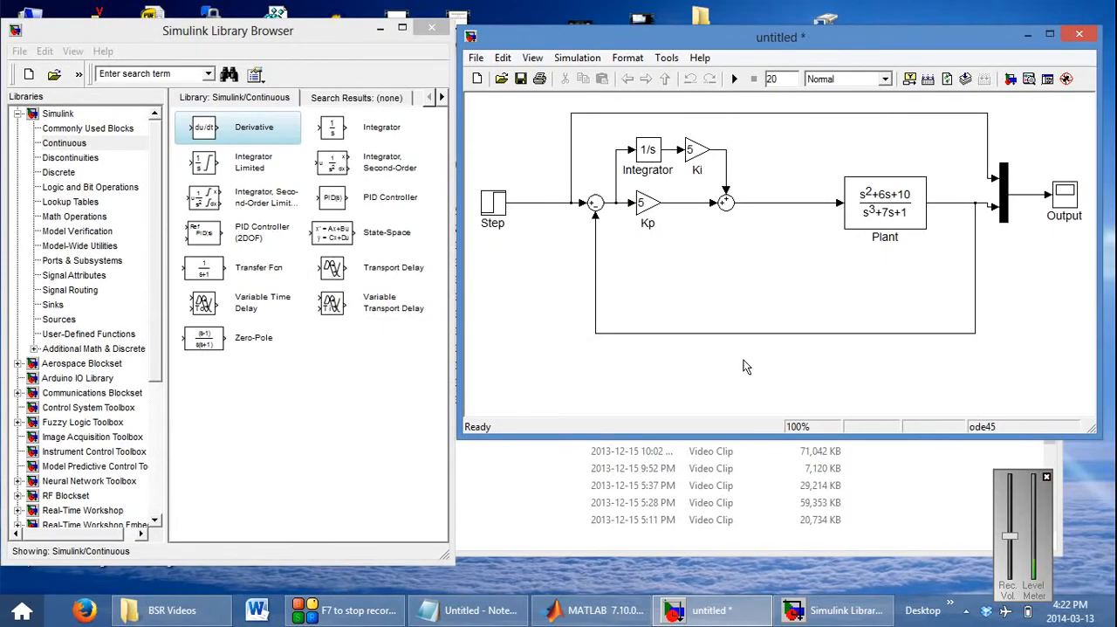
# Add a Derivative block from the Continuous library below Kp and feed its input from the error signal
pyautogui.click(66, 143)
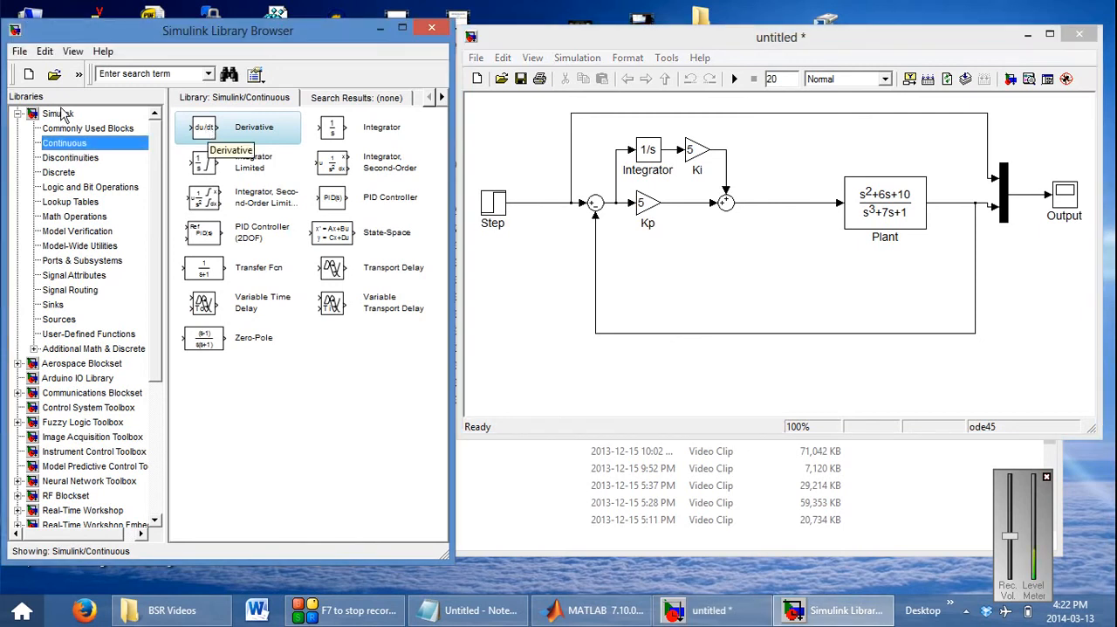
pyautogui.moveTo(208, 128); pyautogui.dragTo(650, 259)
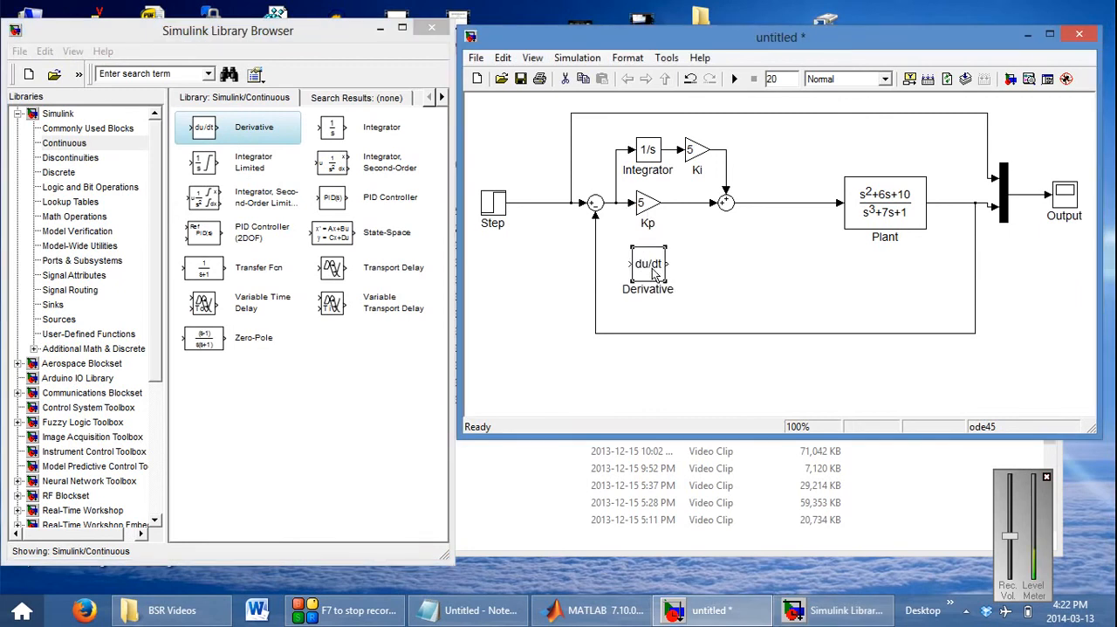
pyautogui.moveTo(626, 264); pyautogui.dragTo(618, 206)
# Change the list of signs of the Sum before Plant to add a third positive input on its underside
pyautogui.doubleClick(725, 202)
pyautogui.click(489, 236)
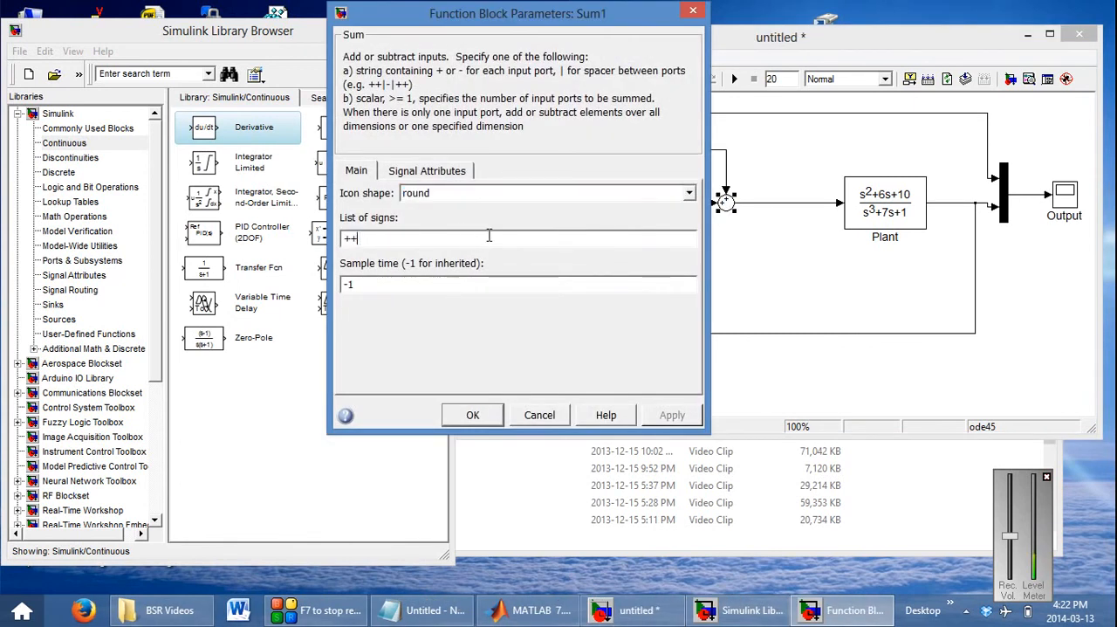
pyautogui.press('BackSpace')
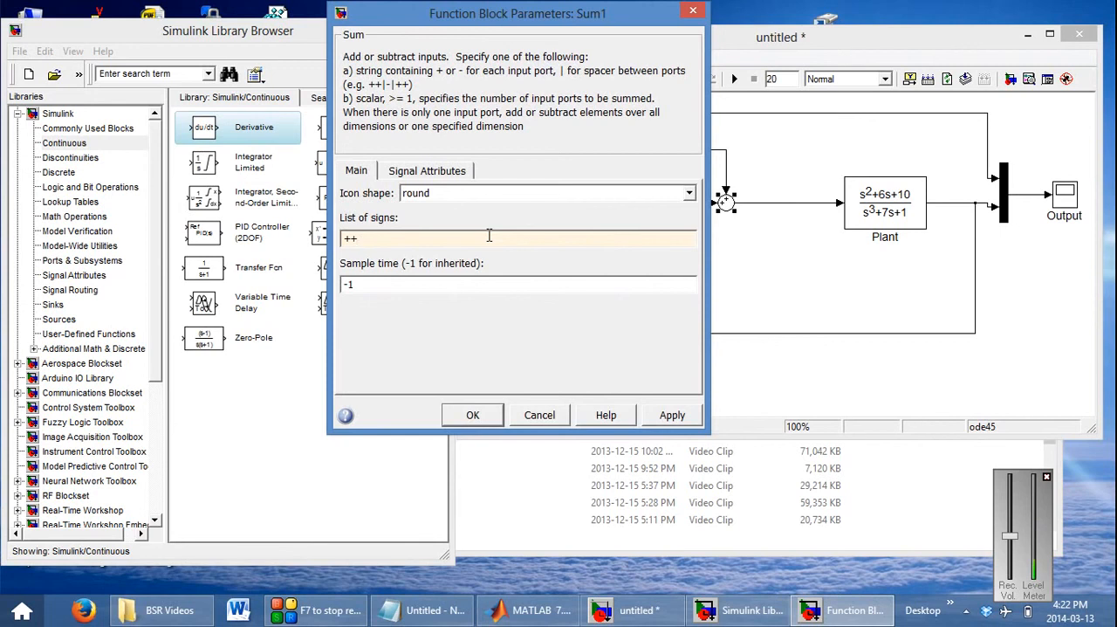
pyautogui.press('Return')
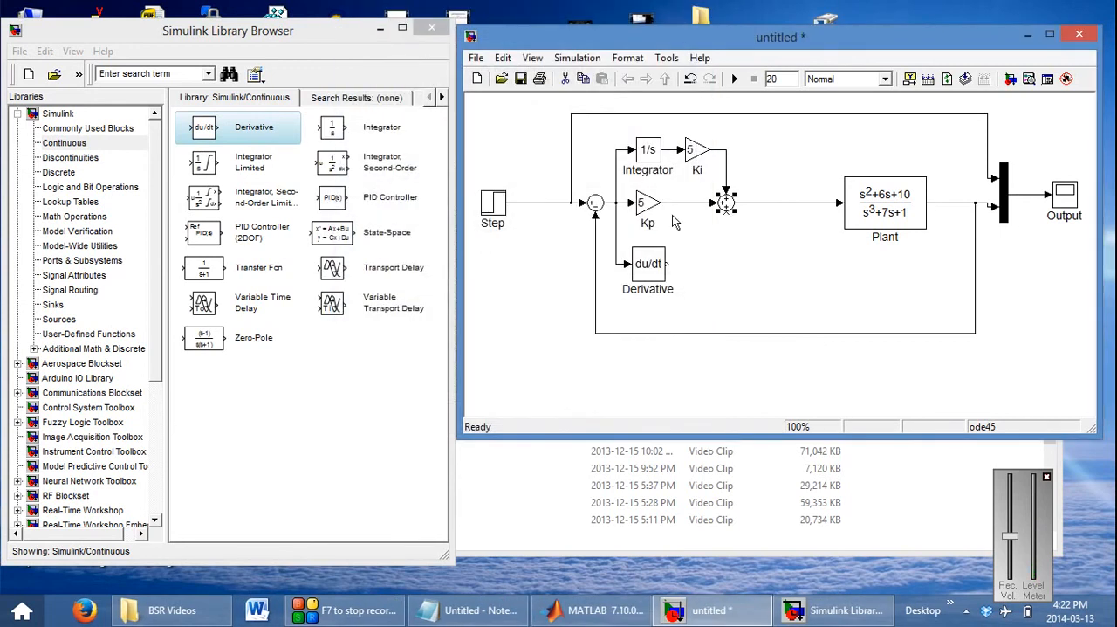
# Place a copy of the Kp gain beside the Derivative's output and set its gain to 1
pyautogui.click(648, 203)
pyautogui.moveTo(648, 203); pyautogui.dragTo(690, 269)
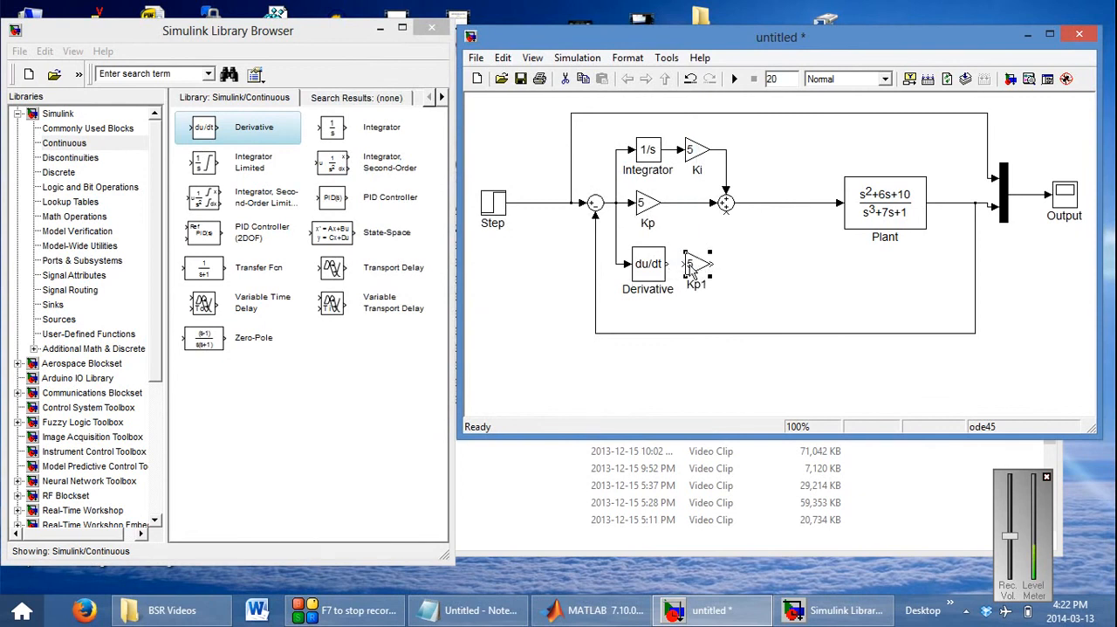
pyautogui.doubleClick(690, 267)
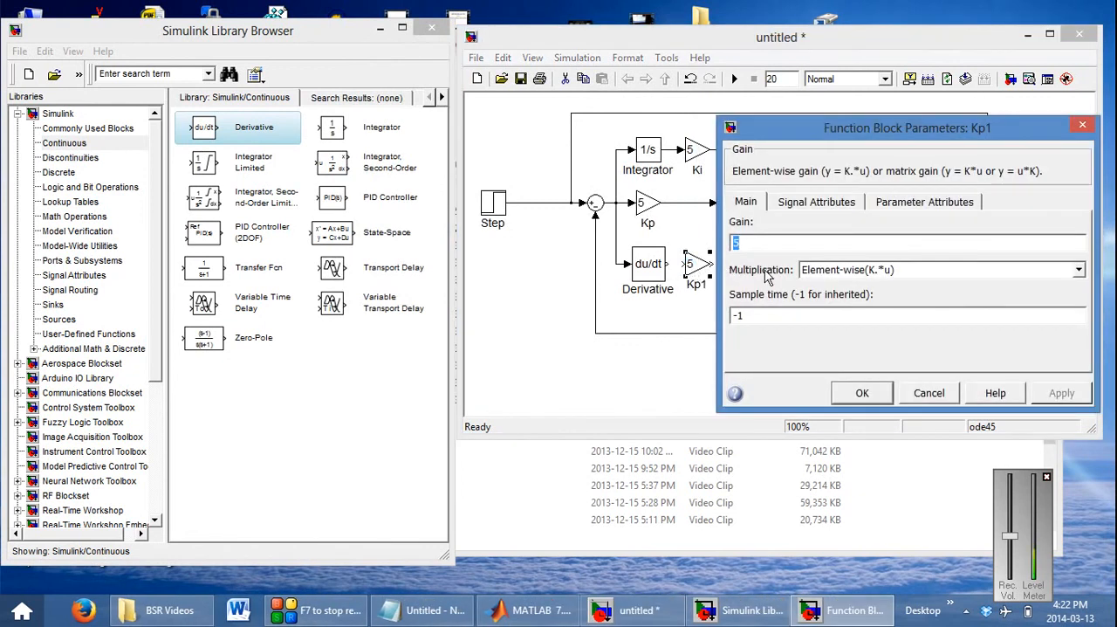
pyautogui.write('1')
pyautogui.click(861, 392)
# Rename the copied gain Kd and wire it between the Derivative and the Sum's lower input
pyautogui.click(700, 285)
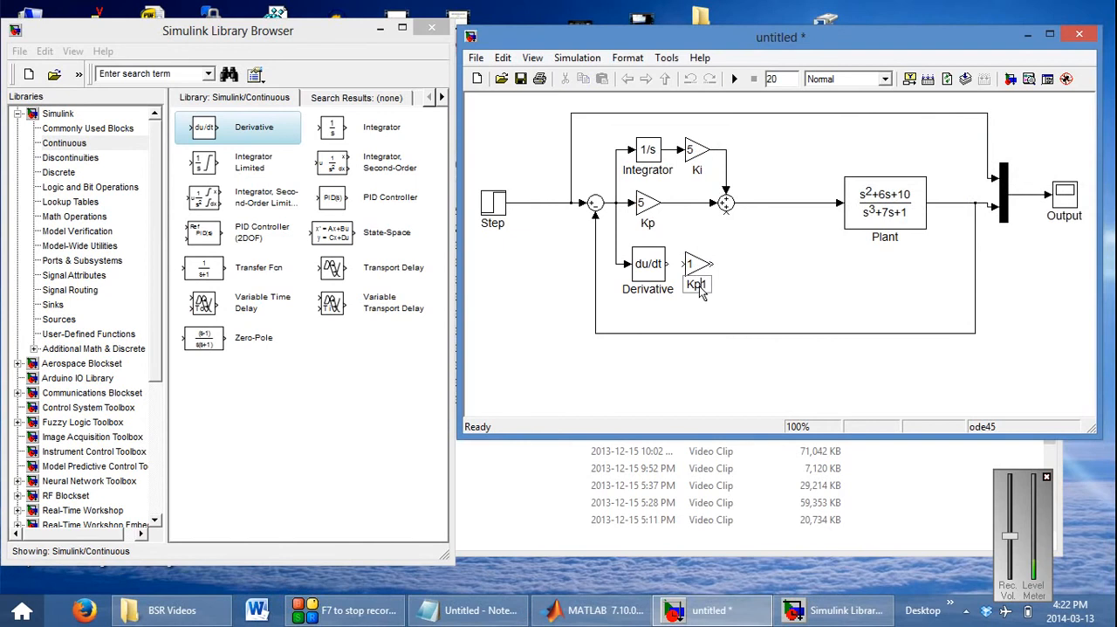
pyautogui.press('BackSpace')
pyautogui.press('BackSpace')
pyautogui.write('d')
pyautogui.click(749, 287)
pyautogui.moveTo(670, 263); pyautogui.dragTo(726, 216)
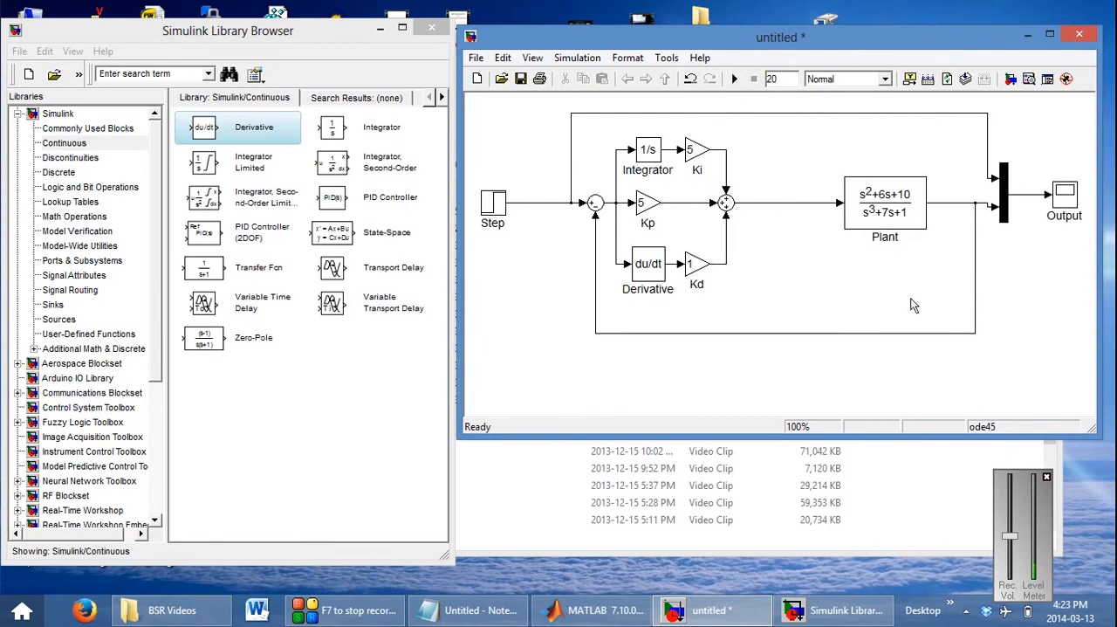
# Run the simulation, examine the PID-controlled response in the Output scope, and close the scope
pyautogui.doubleClick(1072, 198)
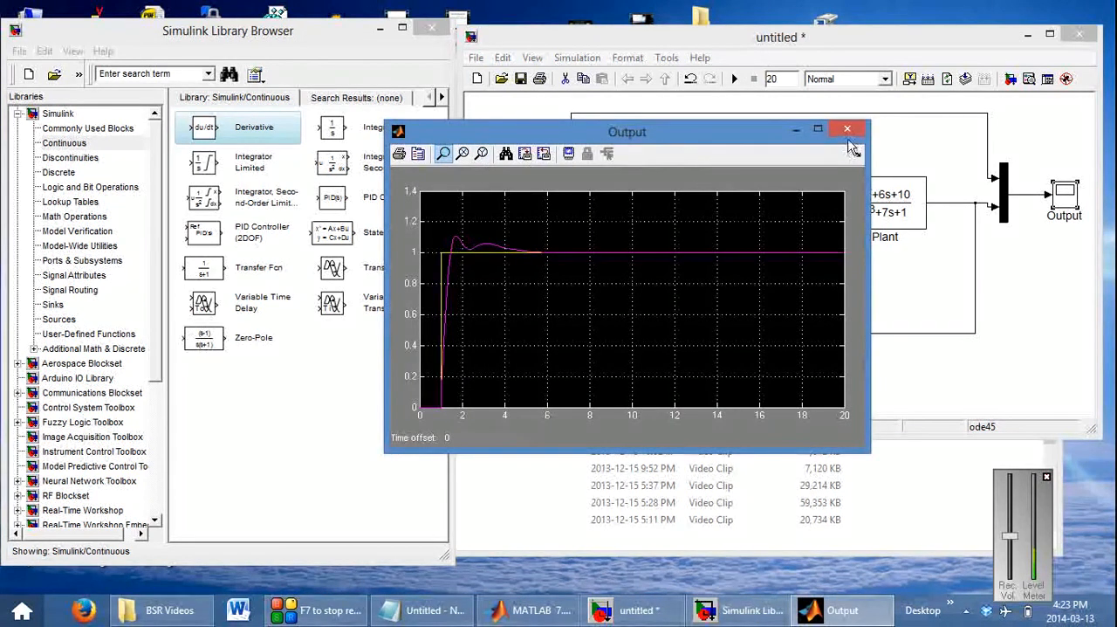
pyautogui.click(851, 131)
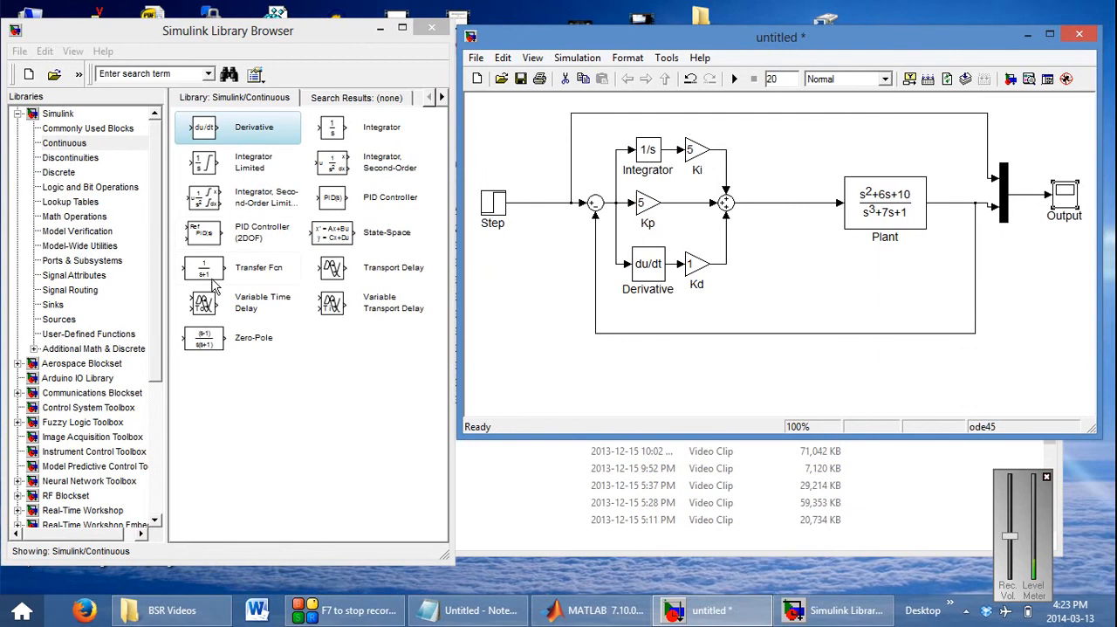
# Add a Transfer Fcn block below the Step block and set its denominator coefficients to [0.01 1]
pyautogui.moveTo(213, 285); pyautogui.dragTo(543, 347)
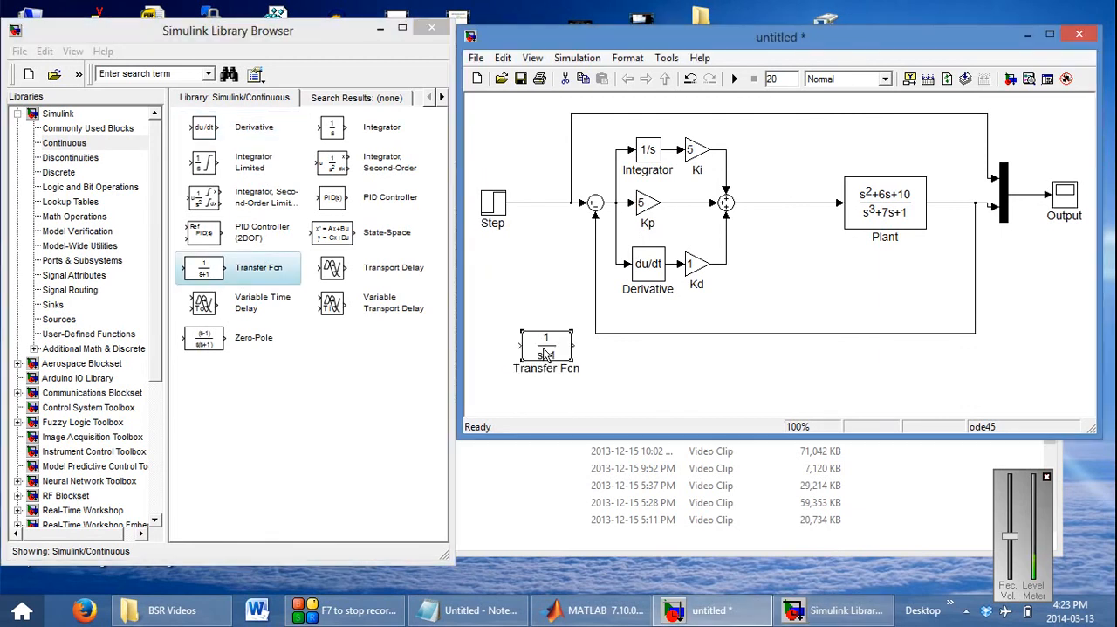
pyautogui.click(573, 166)
pyautogui.doubleClick(548, 348)
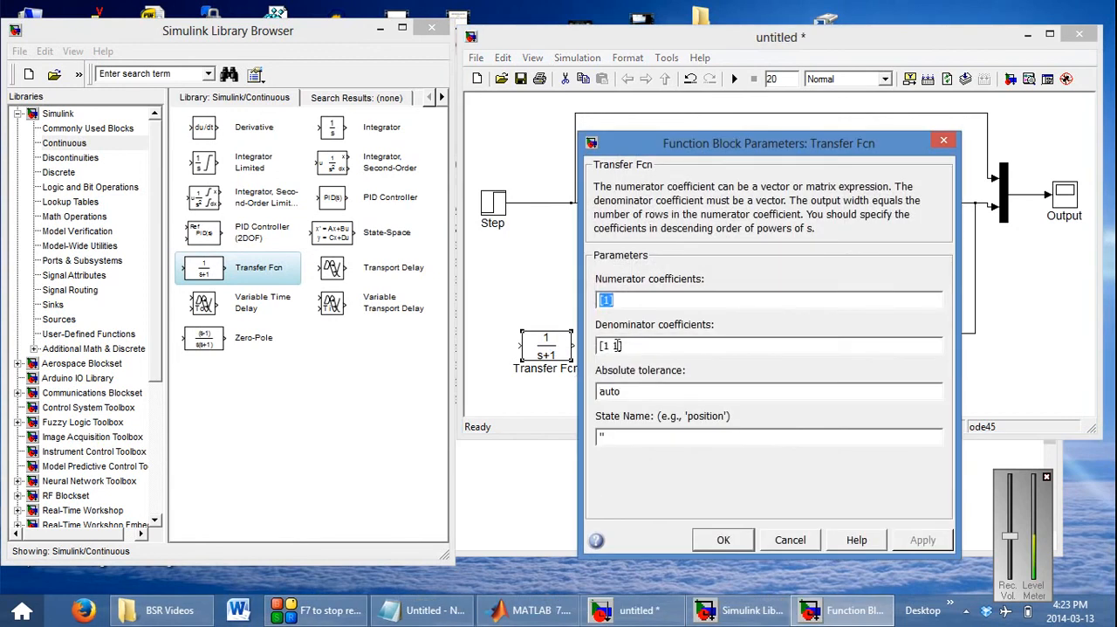
pyautogui.click(602, 346)
pyautogui.write('0.')
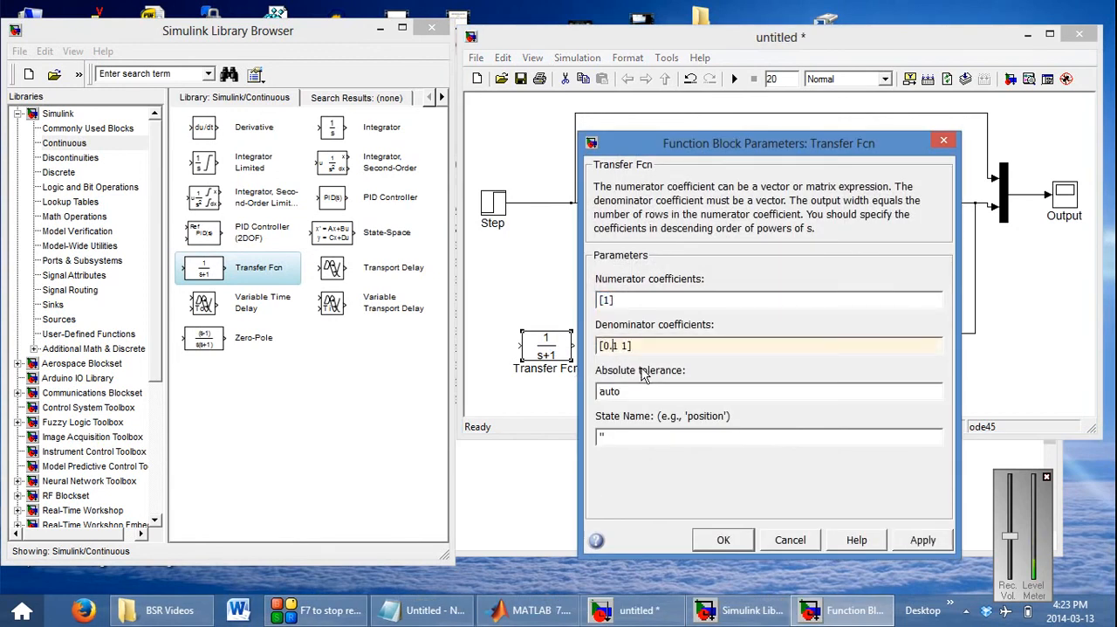
pyautogui.write('1')
pyautogui.write('0')
pyautogui.click(724, 540)
pyautogui.moveTo(546, 349); pyautogui.dragTo(538, 266)
# Run the simulation, zoom in on the corner of the step input in the Output scope, and close the scope
pyautogui.click(735, 78)
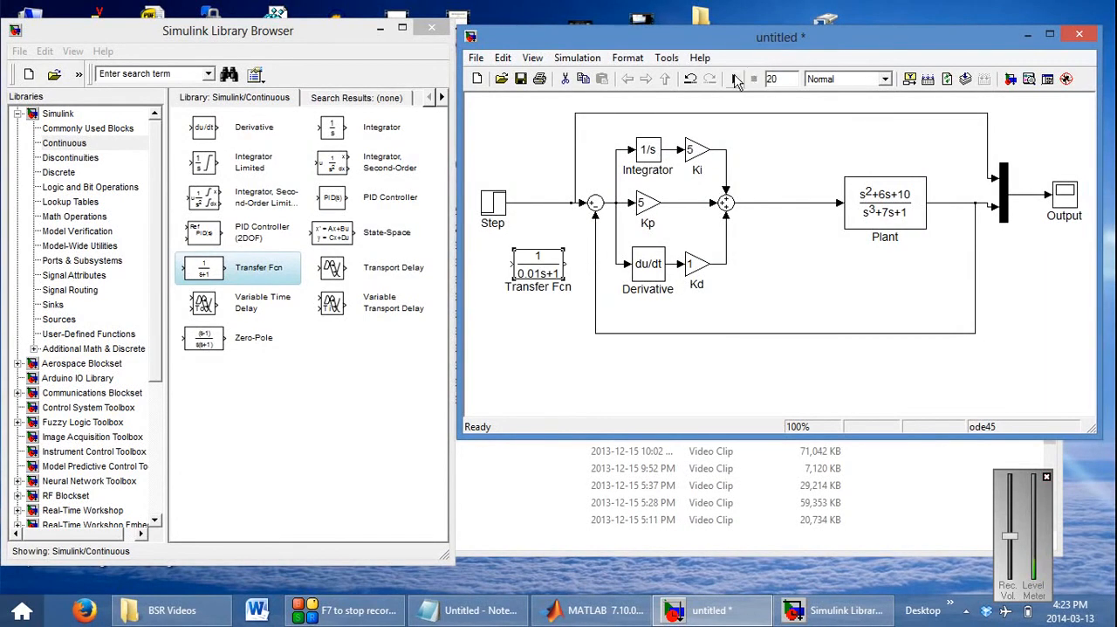
pyautogui.doubleClick(1073, 199)
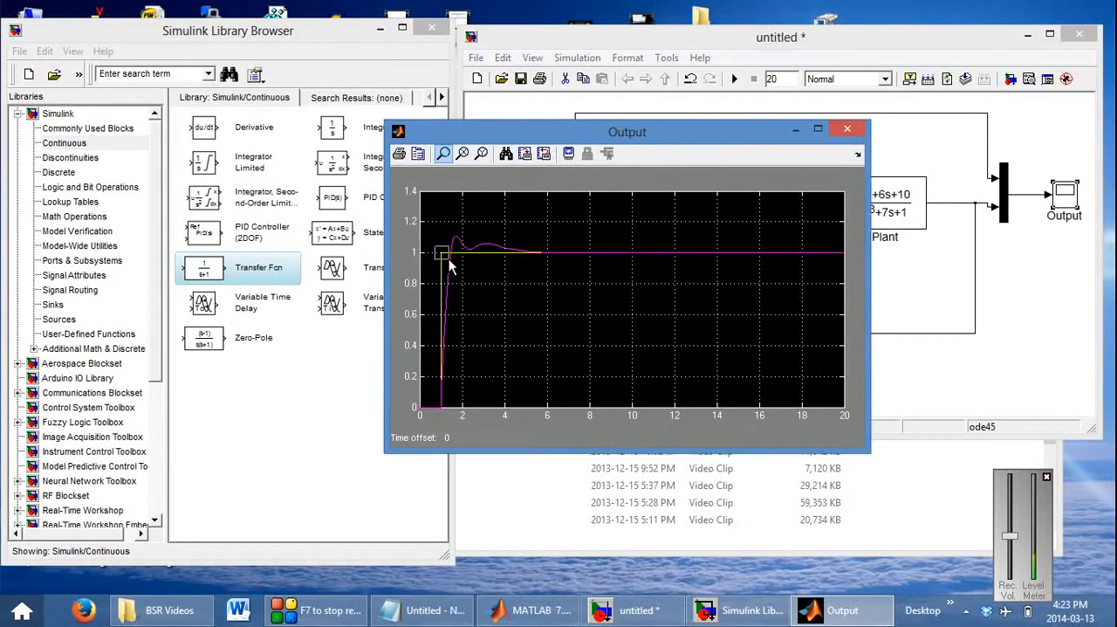
pyautogui.moveTo(449, 258); pyautogui.dragTo(449, 258)
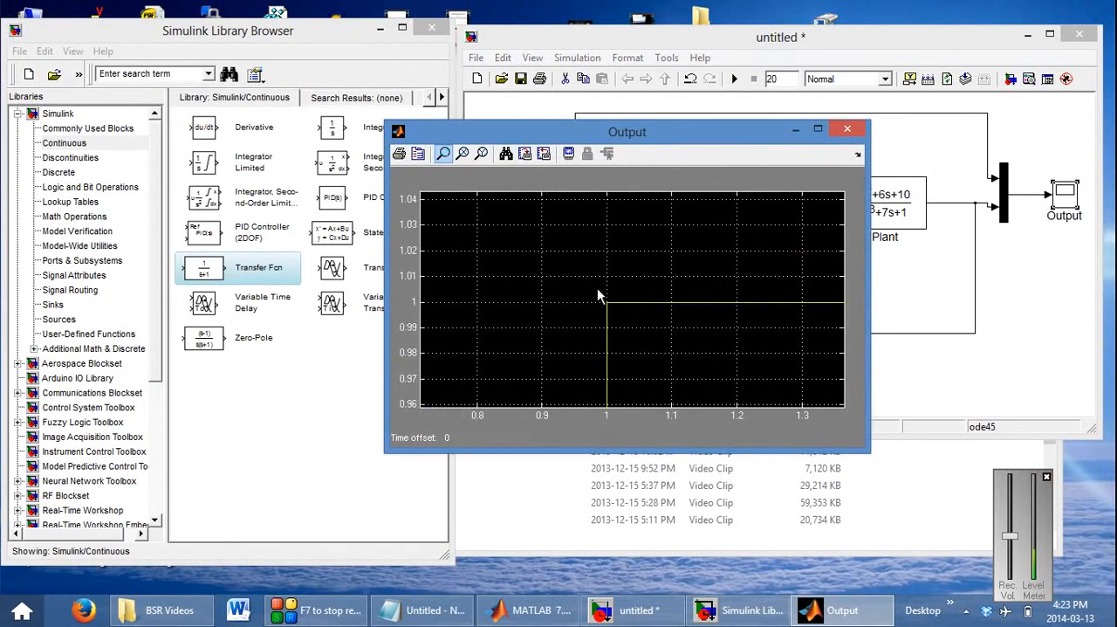
pyautogui.moveTo(598, 294); pyautogui.dragTo(604, 365)
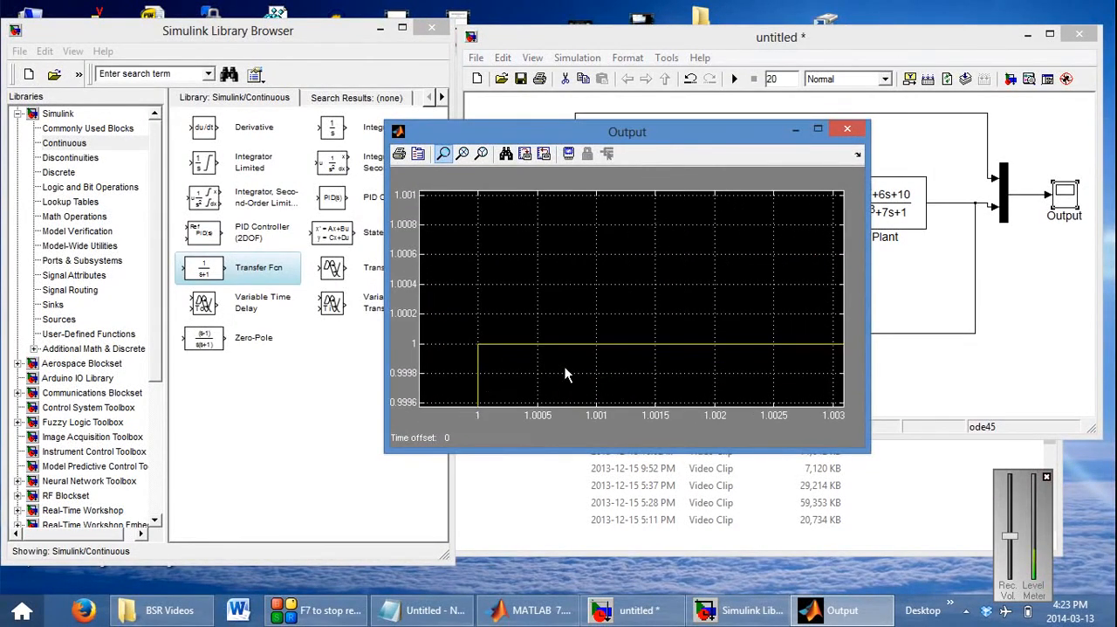
pyautogui.click(847, 130)
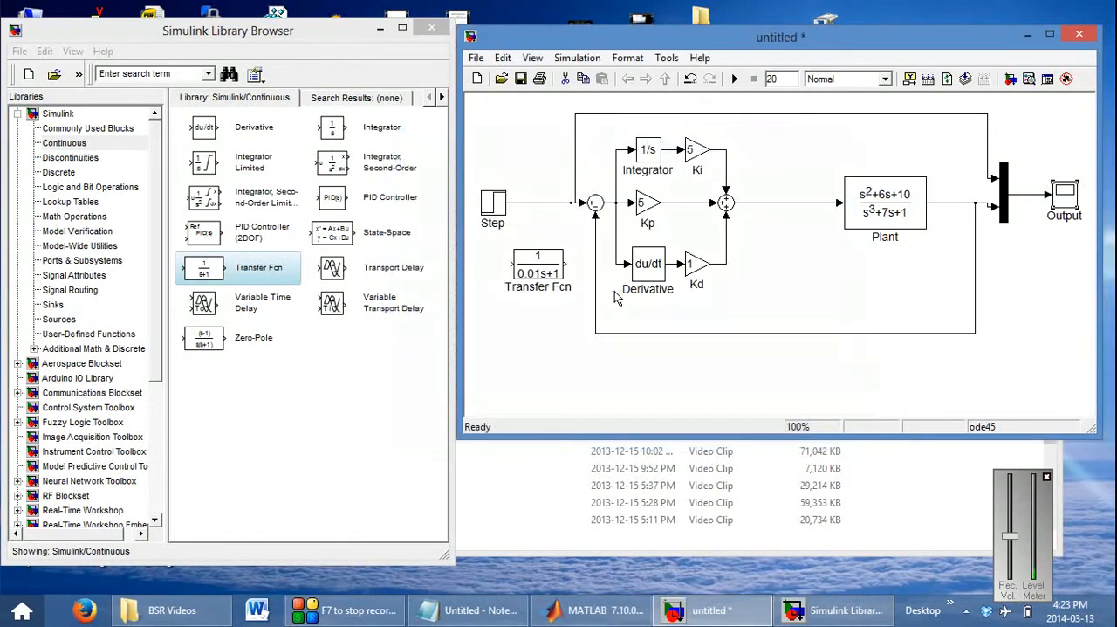
# Insert the Transfer Fcn block into the line between the Step and the first Sum
pyautogui.click(481, 206)
pyautogui.moveTo(551, 272); pyautogui.dragTo(550, 208)
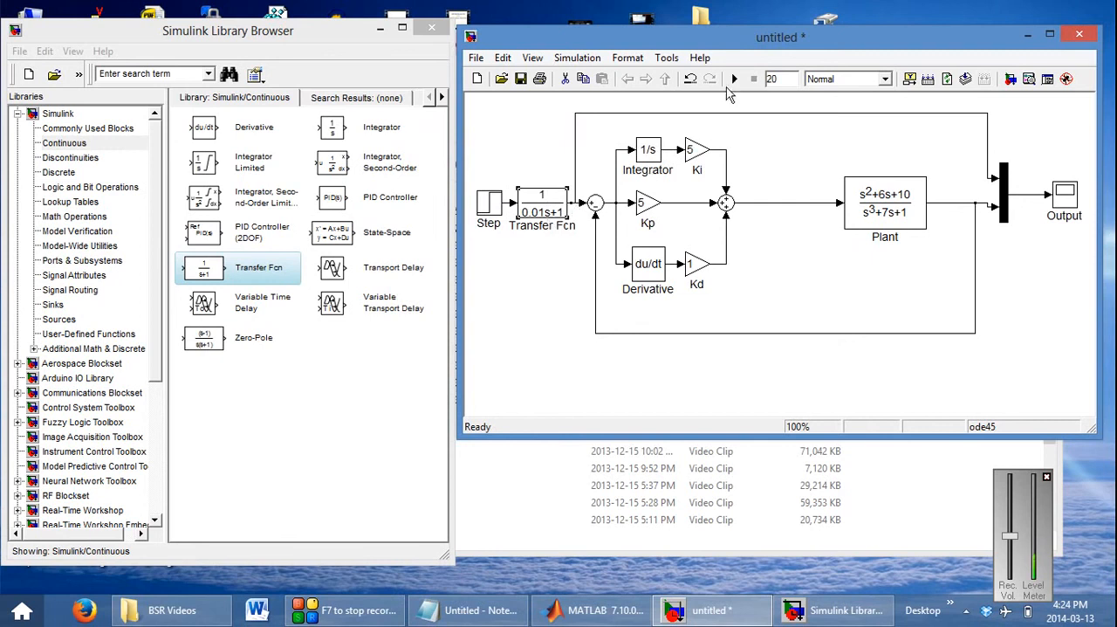
# Run the simulation, examine the filtered step's corner and the autoscaled full response in the Output scope, and close the scope
pyautogui.doubleClick(1060, 196)
pyautogui.click(510, 154)
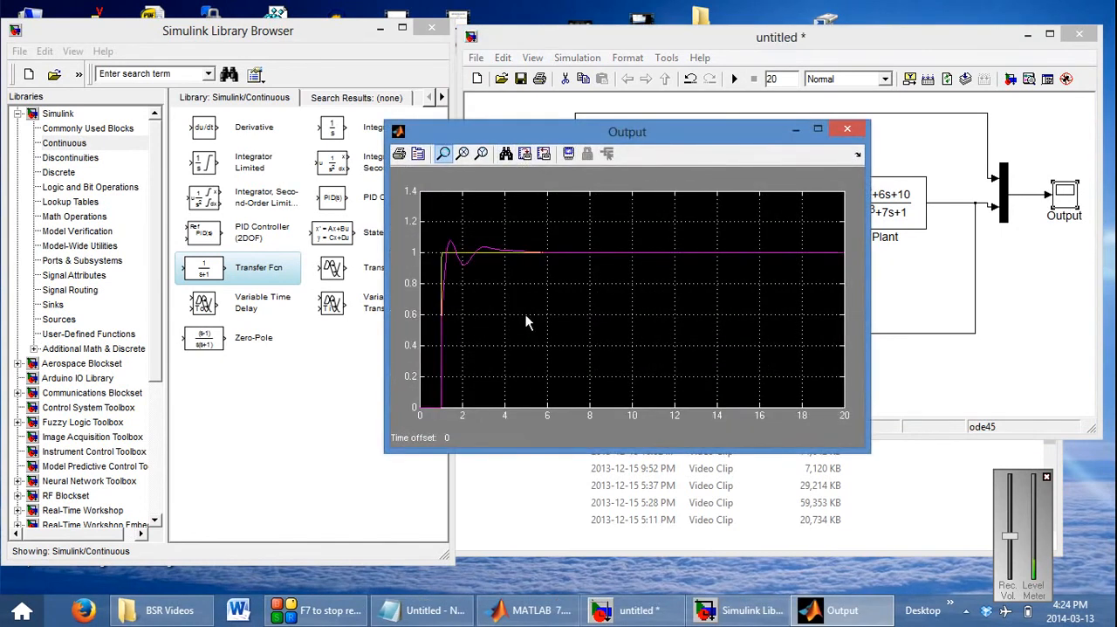
pyautogui.moveTo(437, 253); pyautogui.dragTo(446, 260)
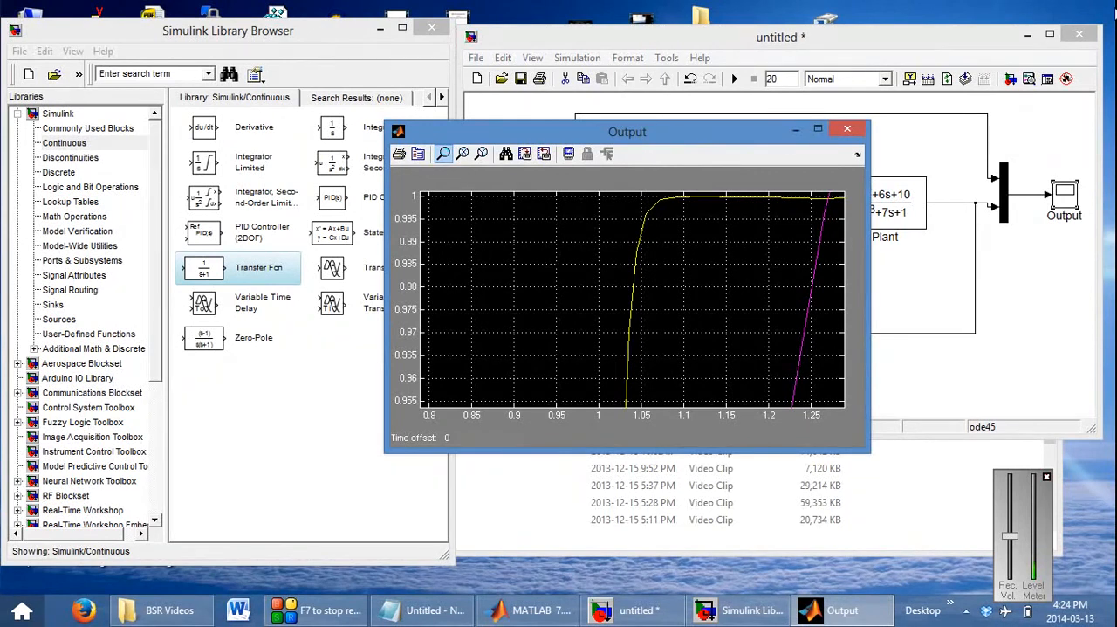
pyautogui.click(847, 129)
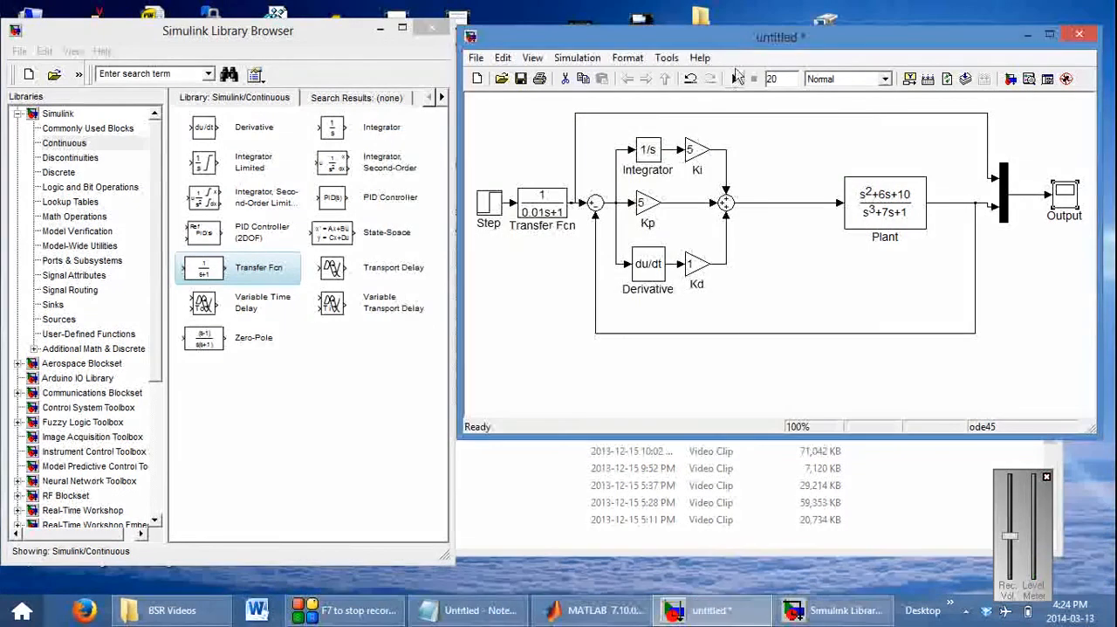
pyautogui.doubleClick(1070, 202)
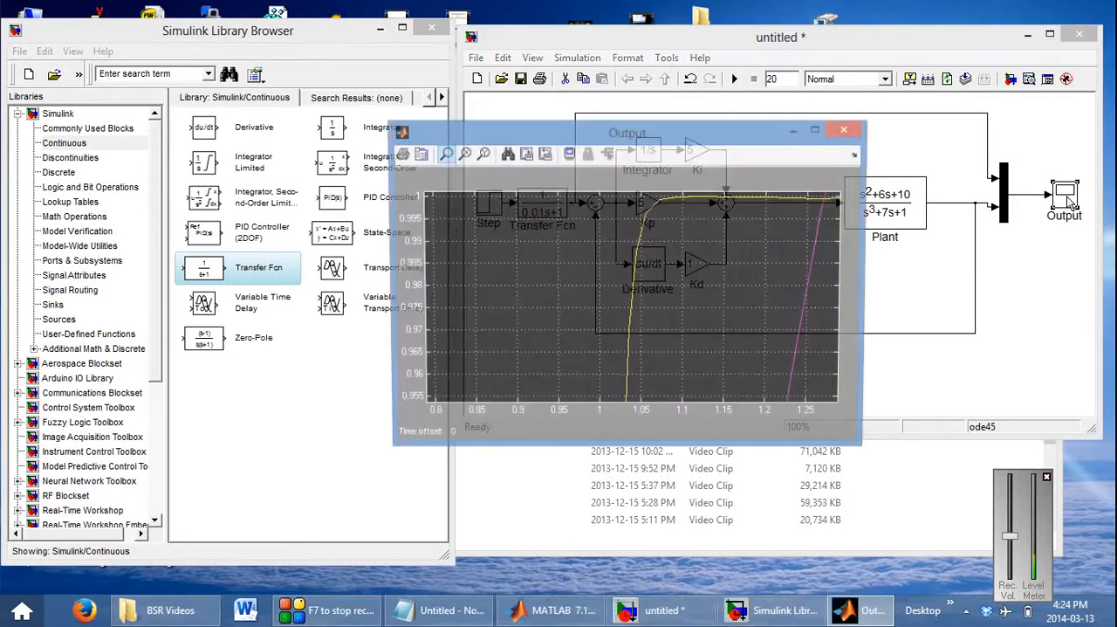
pyautogui.click(505, 153)
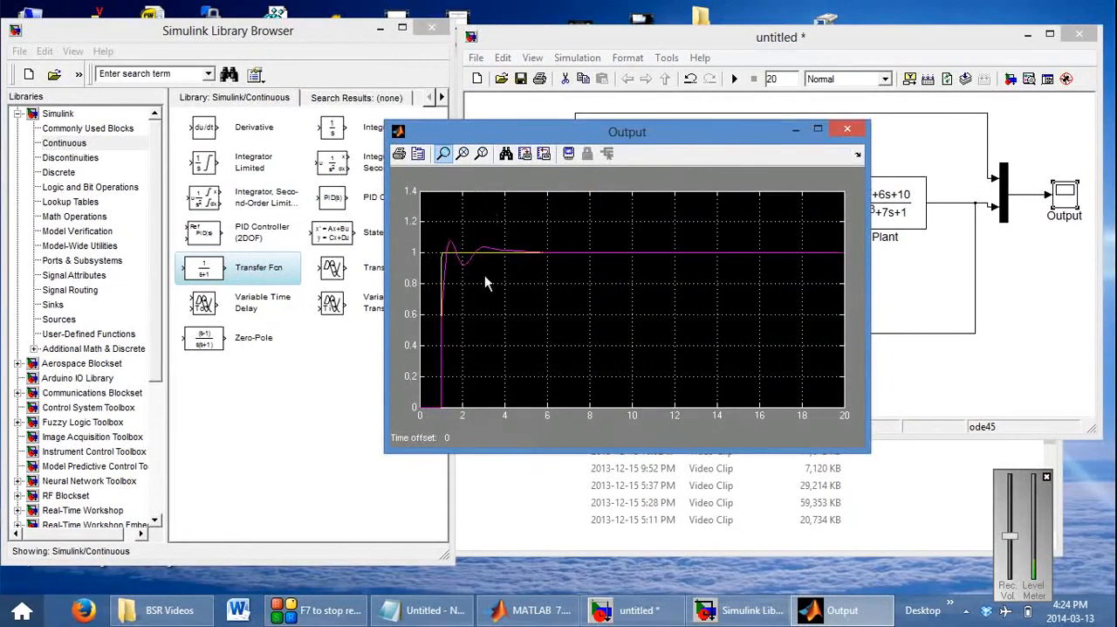
pyautogui.moveTo(637, 130); pyautogui.dragTo(355, 104)
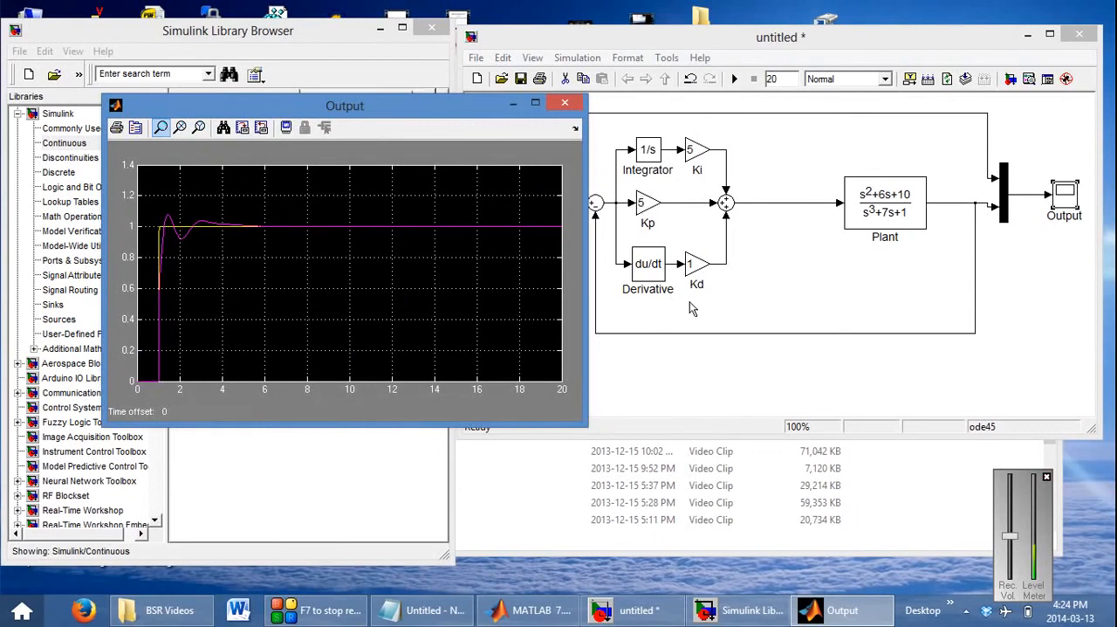
pyautogui.click(565, 102)
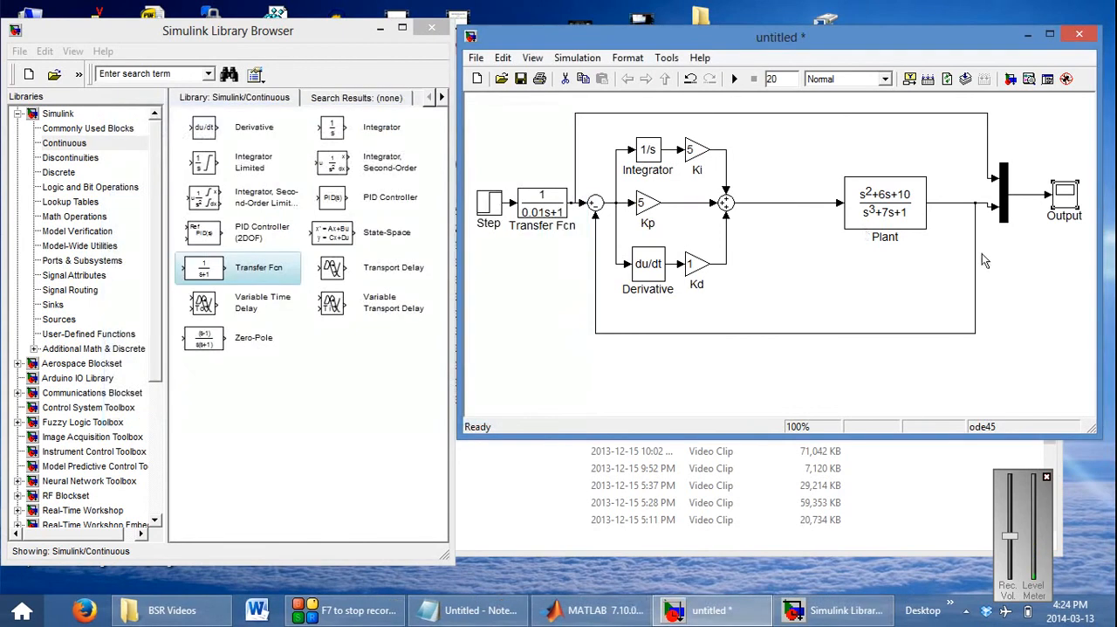
# Place a copy of the Output scope below the original and wire it to the signal line entering the Plant
pyautogui.click(1031, 252)
pyautogui.click(1065, 198)
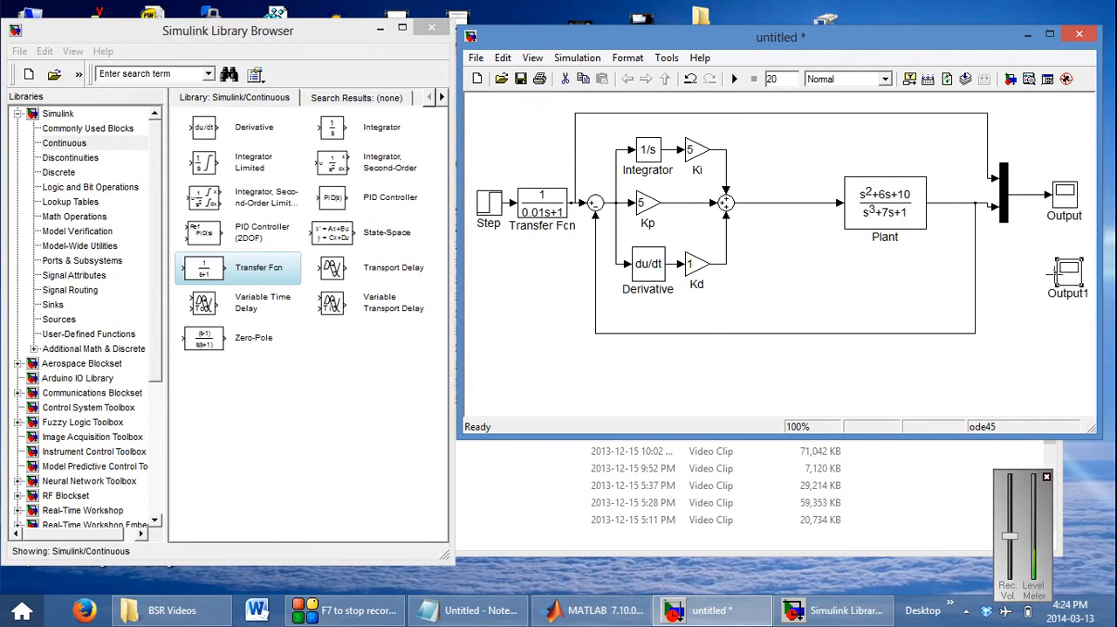
pyautogui.moveTo(1057, 272); pyautogui.dragTo(830, 202)
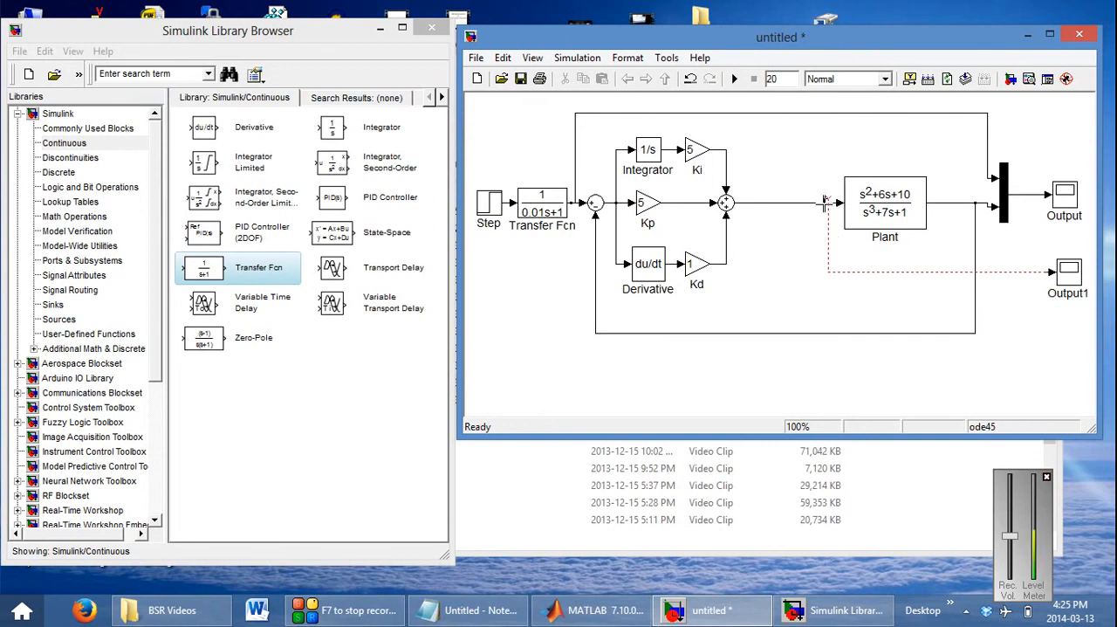
pyautogui.moveTo(824, 203); pyautogui.dragTo(827, 202)
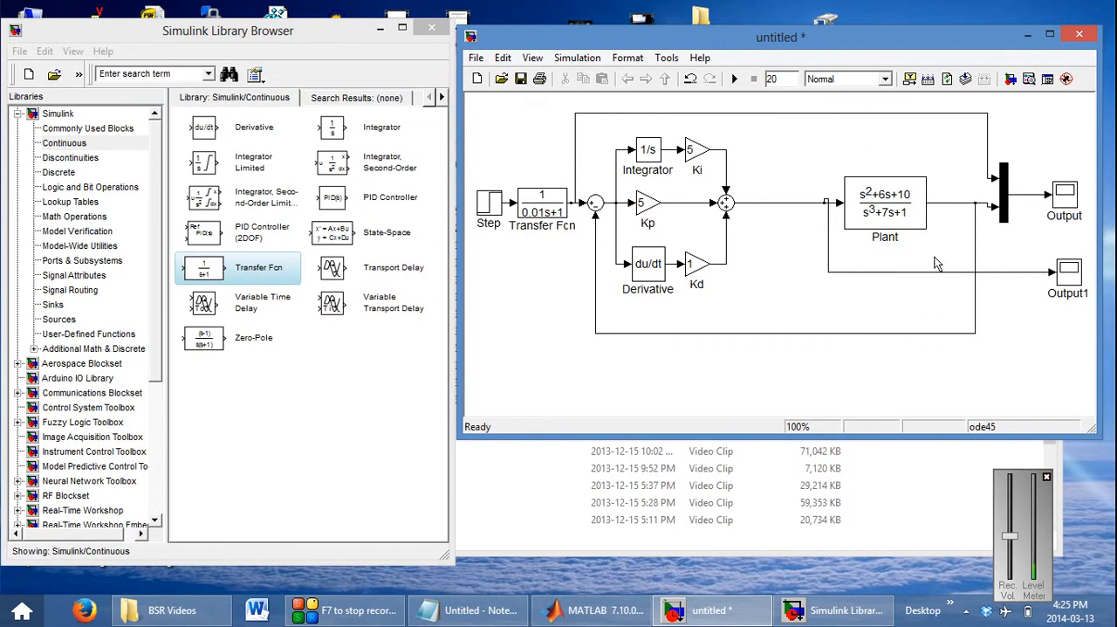
# Rename the copied scope Input
pyautogui.click(1058, 294)
pyautogui.press('BackSpace')
pyautogui.press('BackSpace')
pyautogui.press('BackSpace')
pyautogui.press('BackSpace')
pyautogui.press('BackSpace')
pyautogui.press('BackSpace')
pyautogui.press('BackSpace')
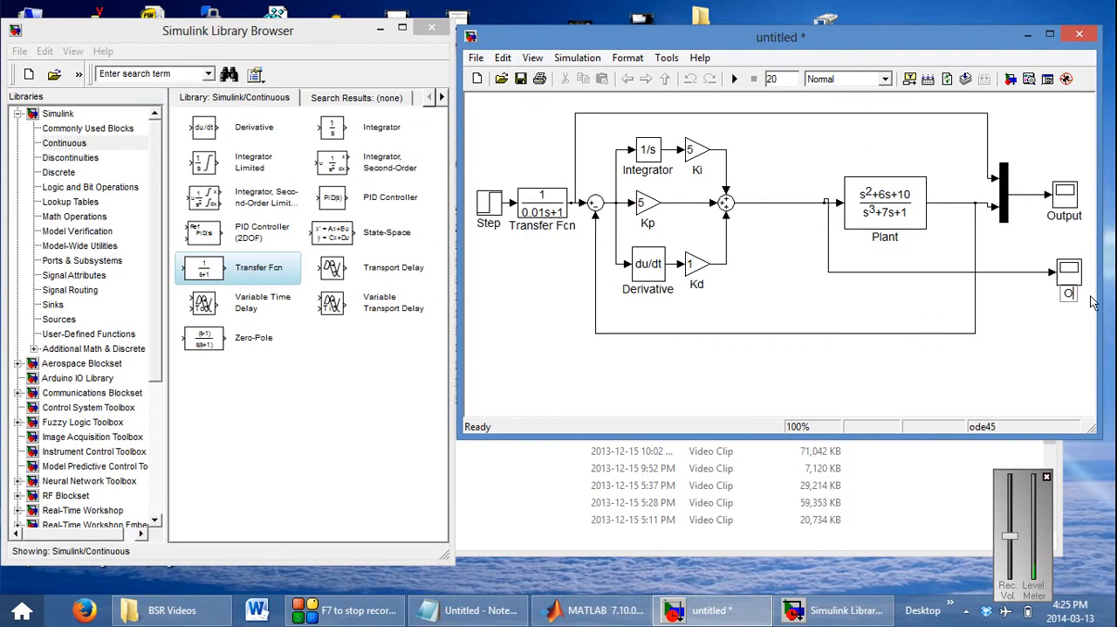
pyautogui.write('Input')
pyautogui.click(1015, 330)
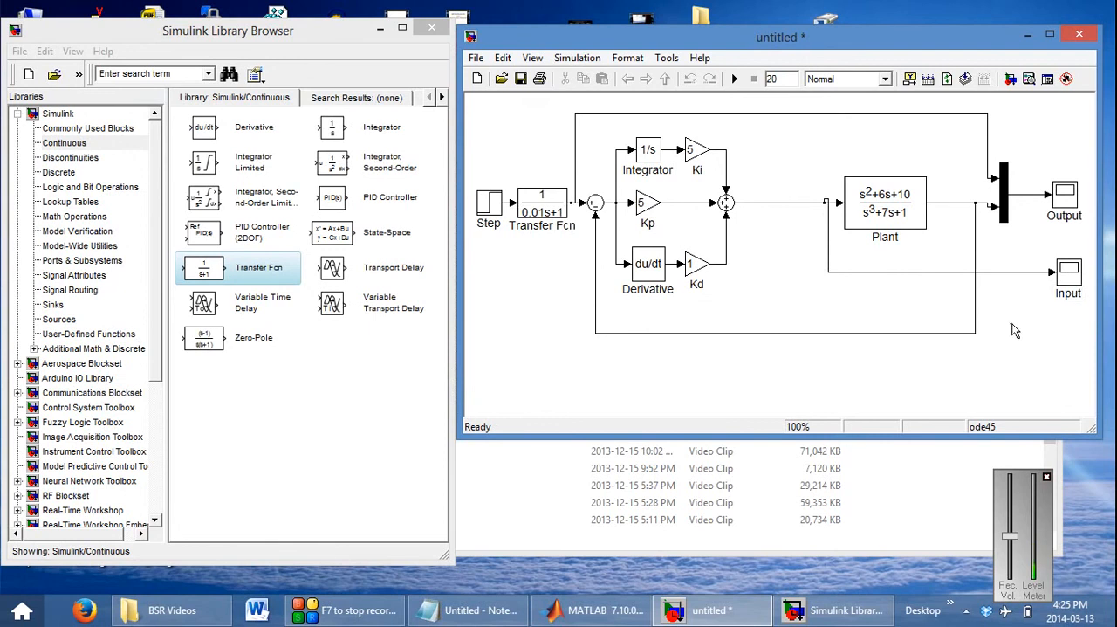
# Label the Plant's output signal C(s) and the filtered reference signal R(s)
pyautogui.doubleClick(947, 203)
pyautogui.write('C(s)')
pyautogui.click(950, 185)
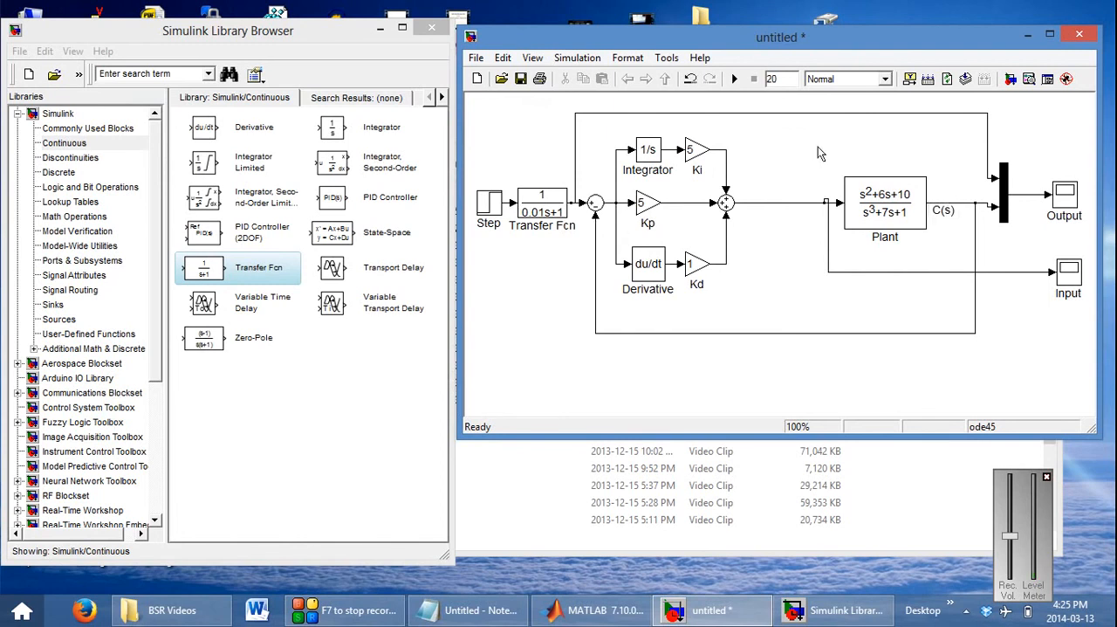
pyautogui.doubleClick(576, 161)
pyautogui.write('R(s)')
pyautogui.click(583, 159)
# Examine the response in the Output scope and the autoscaled plant input signal in the Input scope
pyautogui.doubleClick(1065, 197)
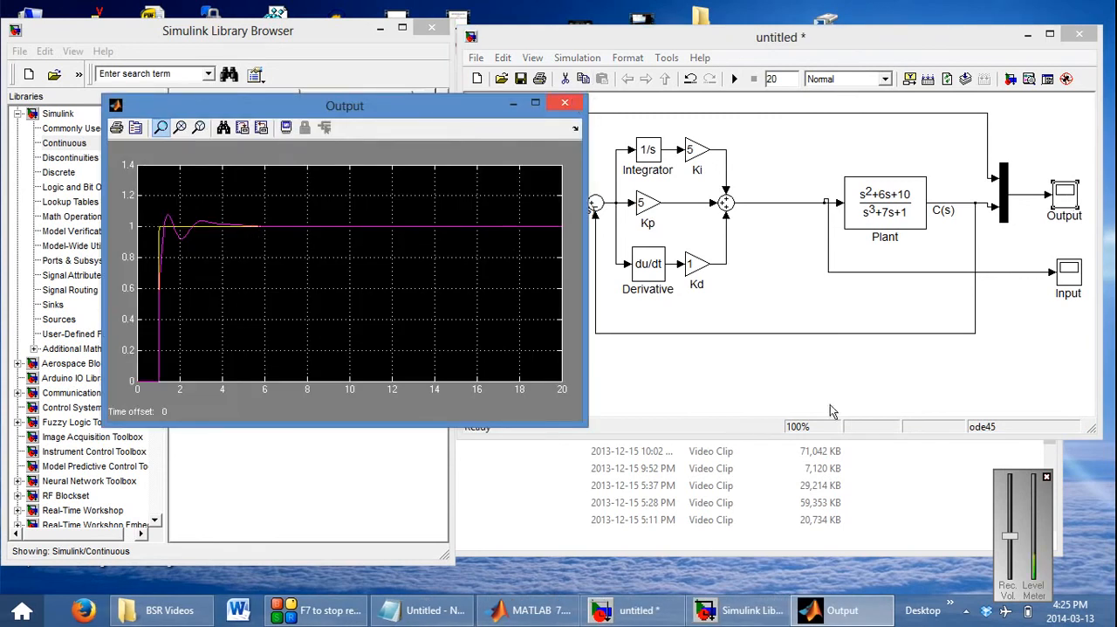
pyautogui.click(566, 105)
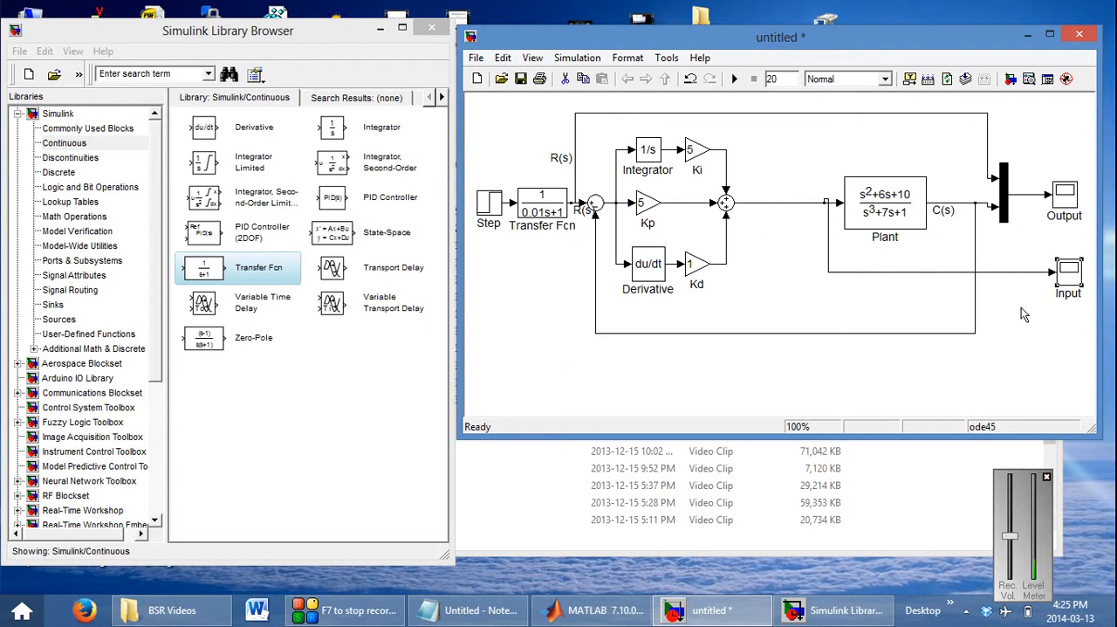
pyautogui.doubleClick(1075, 274)
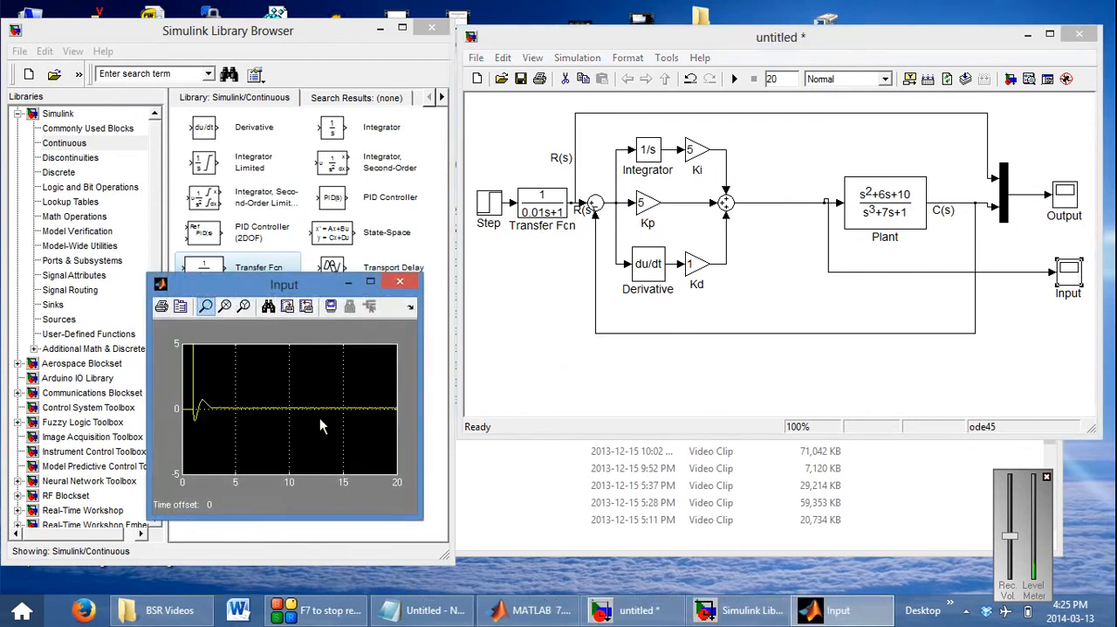
pyautogui.click(270, 311)
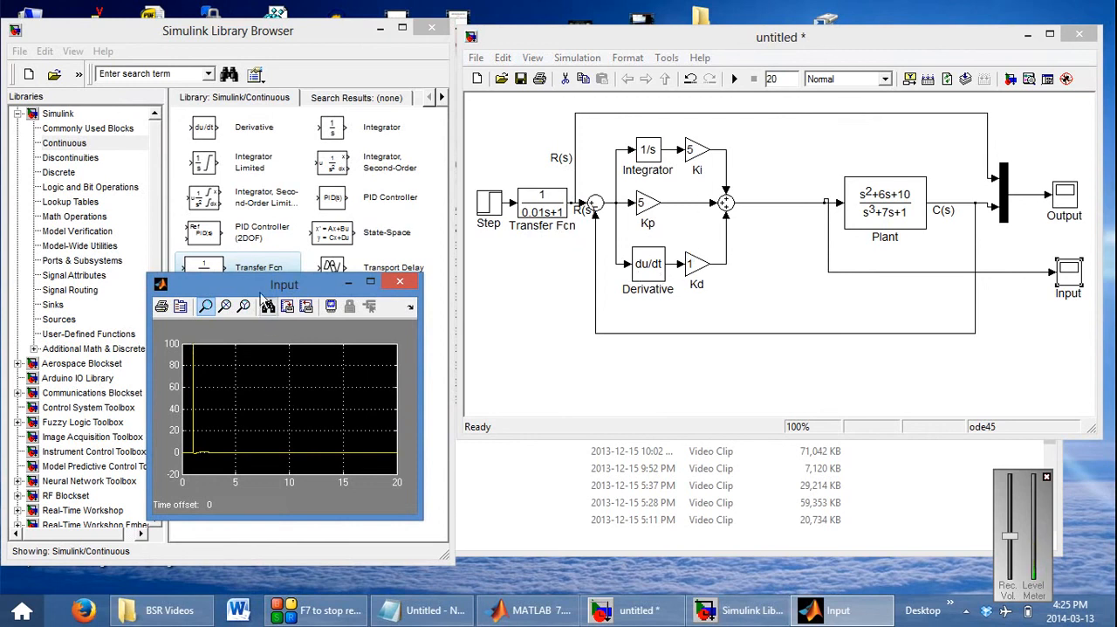
# Search the block library for saturation and insert a Saturation block on the line between the second Sum and the Plant
pyautogui.click(154, 78)
pyautogui.write('saturater')
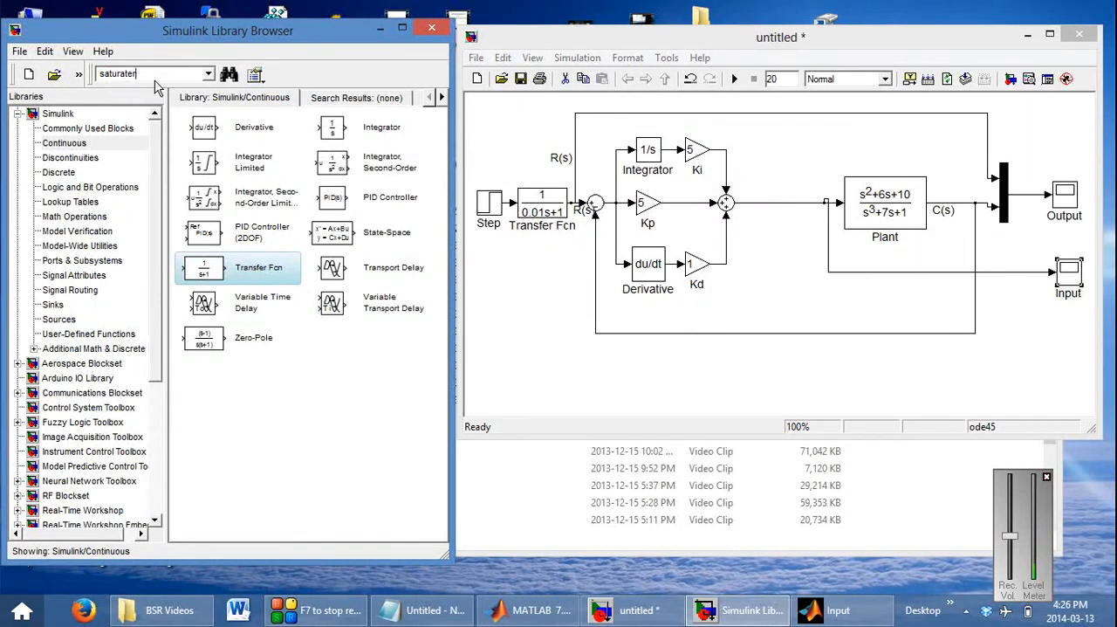
pyautogui.hotkey('ctrl', 'a')
pyautogui.press('BackSpace')
pyautogui.write('s')
pyautogui.press('Return')
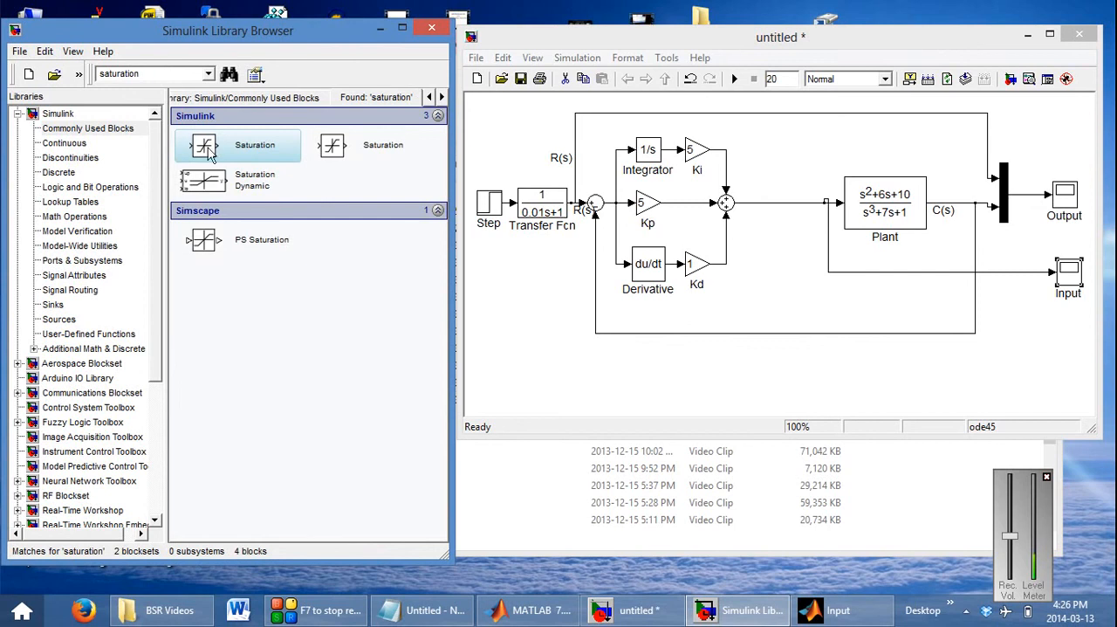
pyautogui.moveTo(241, 150); pyautogui.dragTo(779, 199)
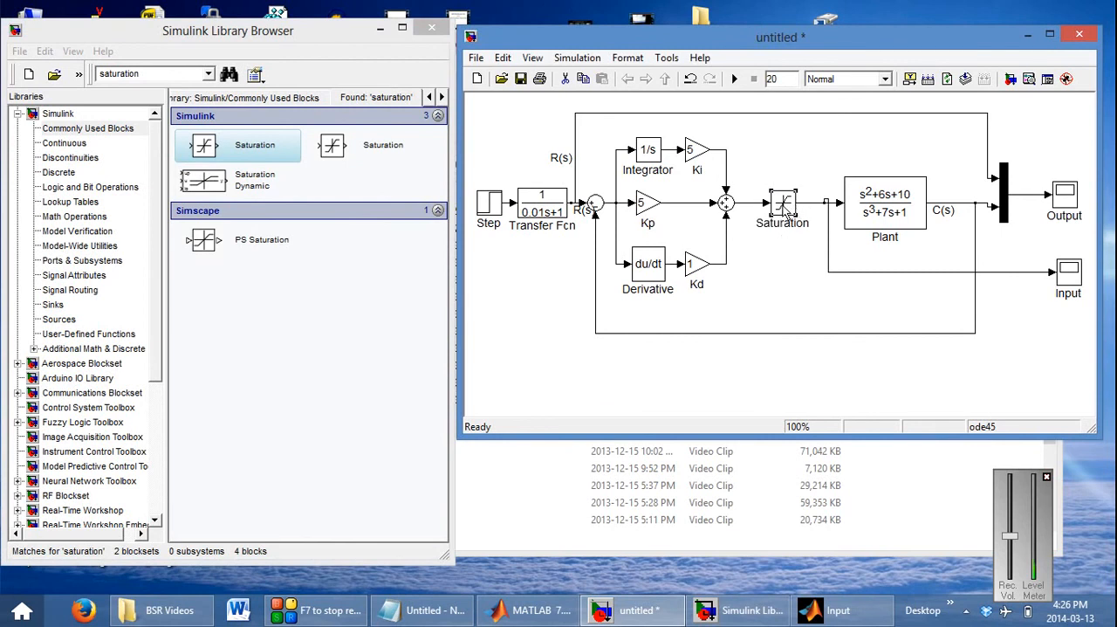
# Set the Saturation block's upper limit to 7 and its lower limit to -7
pyautogui.doubleClick(784, 203)
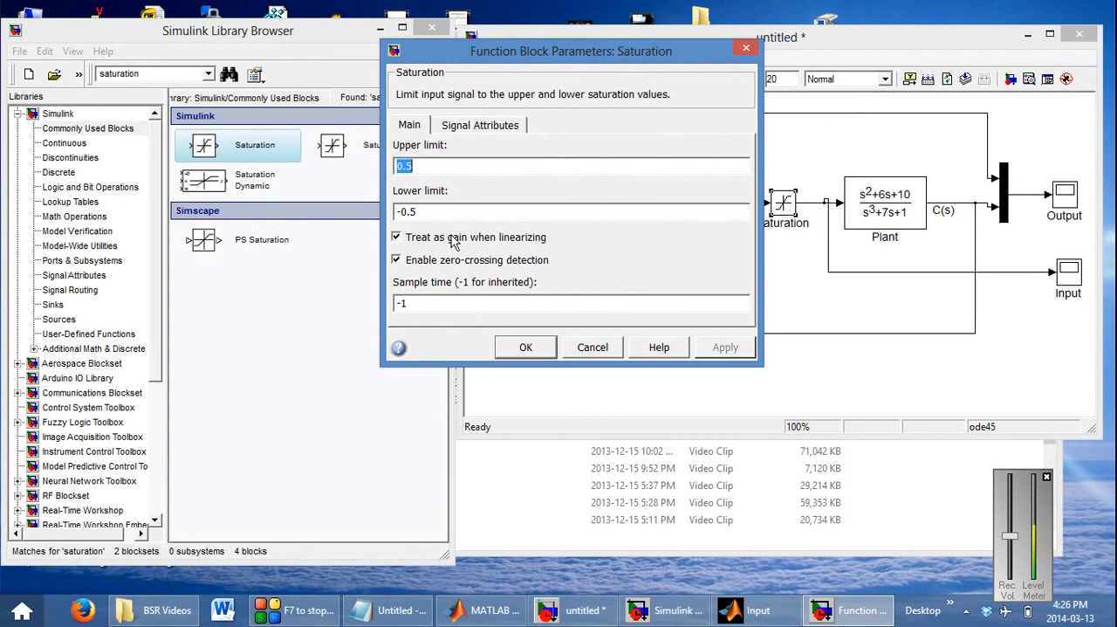
pyautogui.write('1')
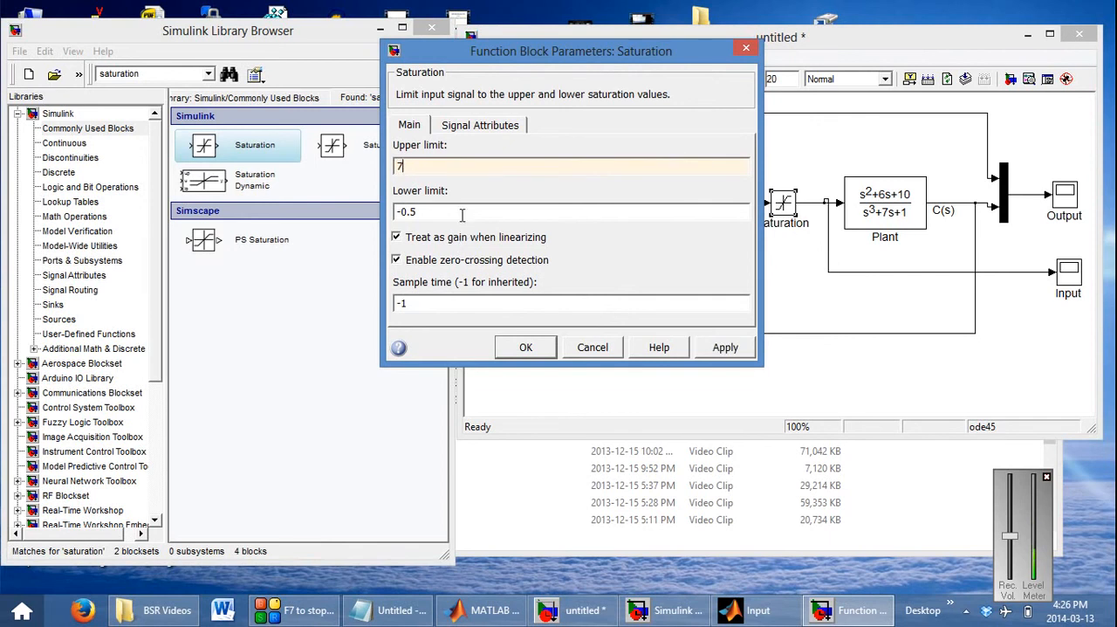
pyautogui.doubleClick(466, 210)
pyautogui.write('-7')
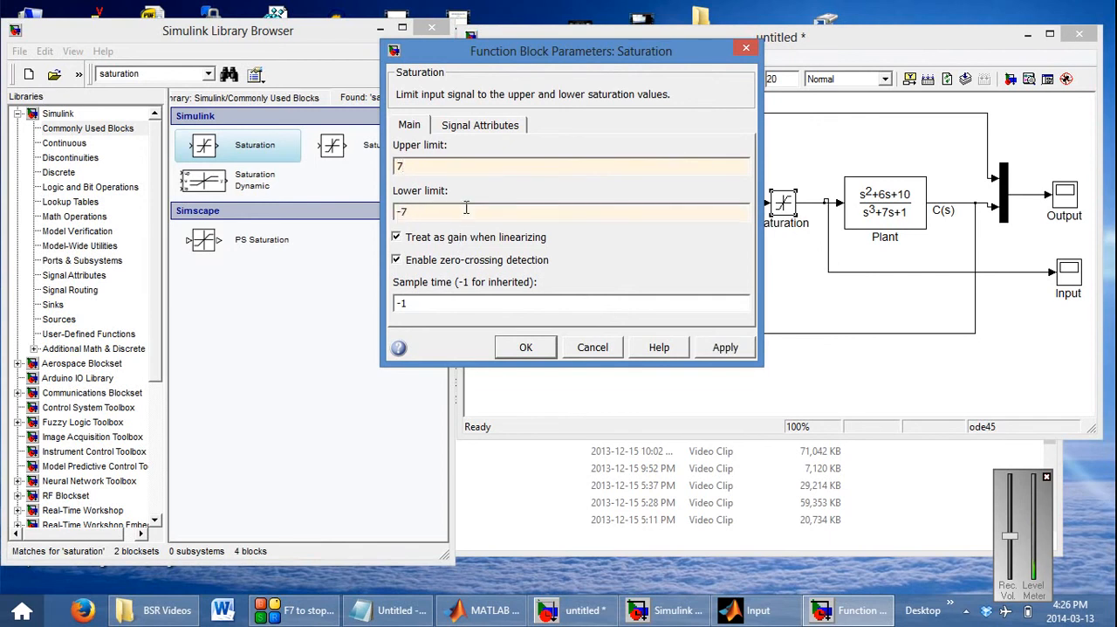
pyautogui.click(526, 348)
# Run the simulation with the Saturation block in the loop and examine the response in the Output scope
pyautogui.moveTo(812, 38); pyautogui.dragTo(622, 78)
pyautogui.click(543, 120)
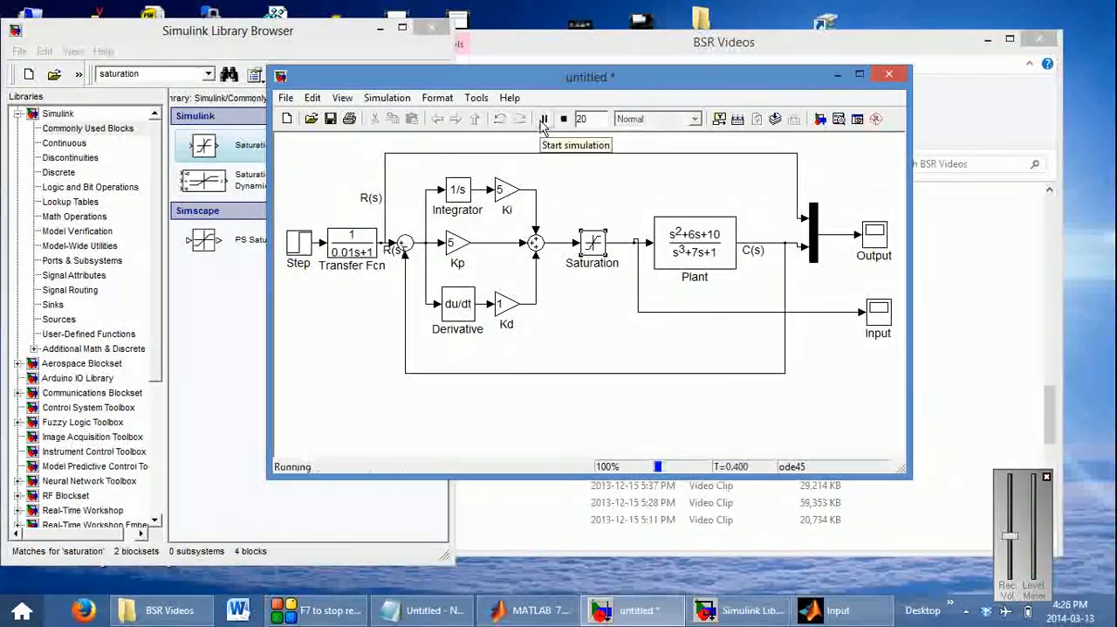
pyautogui.doubleClick(872, 236)
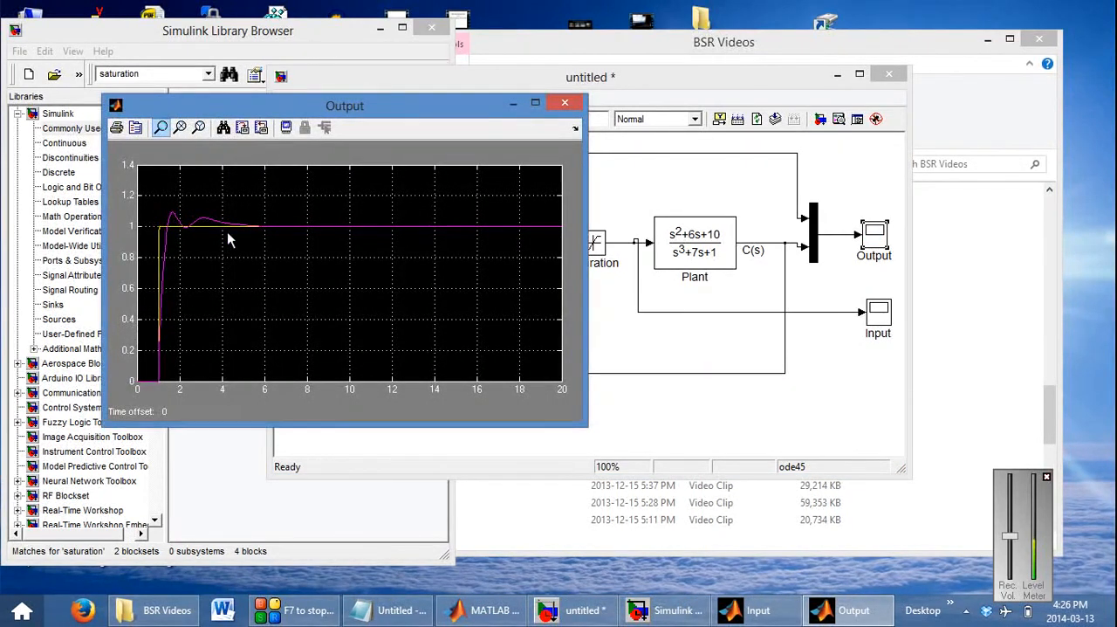
pyautogui.click(565, 103)
# Examine the plant input signal in the Input scope, autoscaled, magnified around its initial peak and over the first few seconds near zero
pyautogui.doubleClick(877, 314)
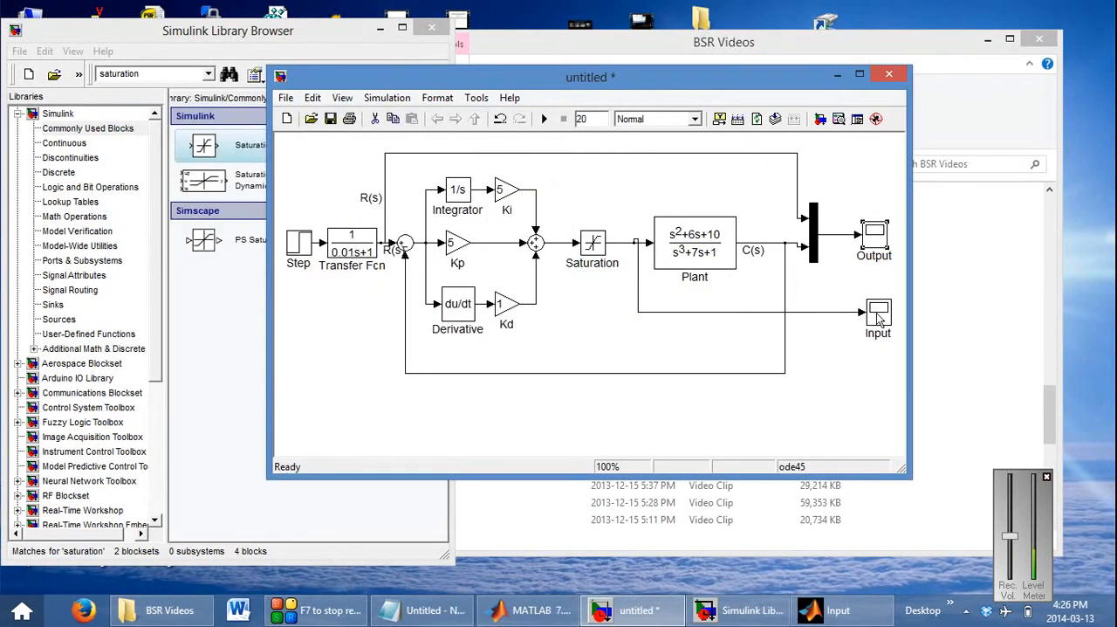
pyautogui.click(267, 307)
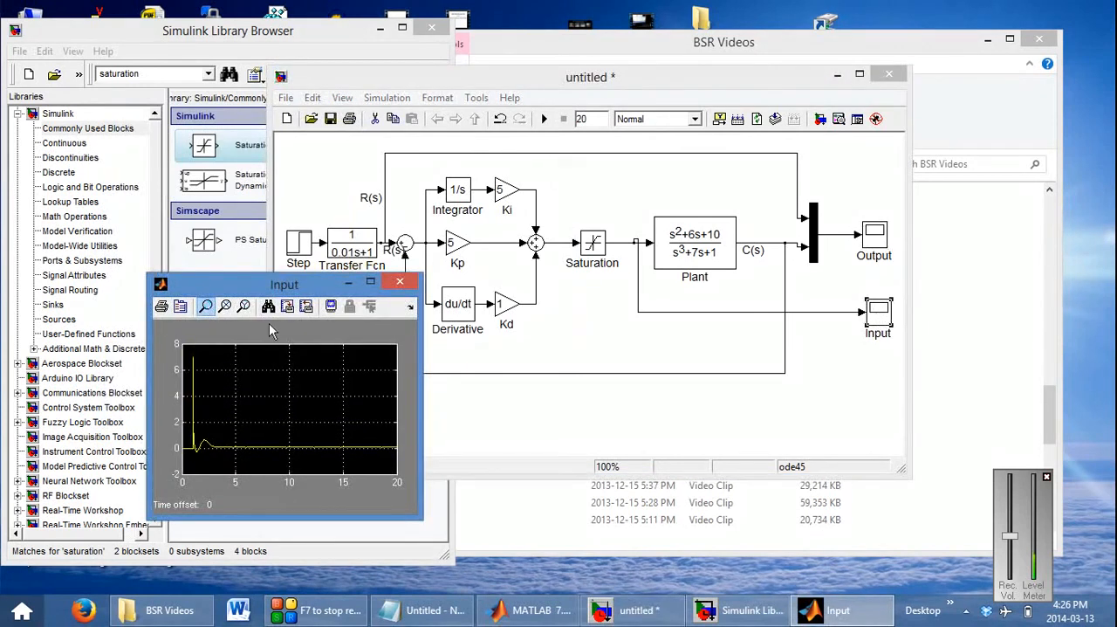
pyautogui.click(192, 361)
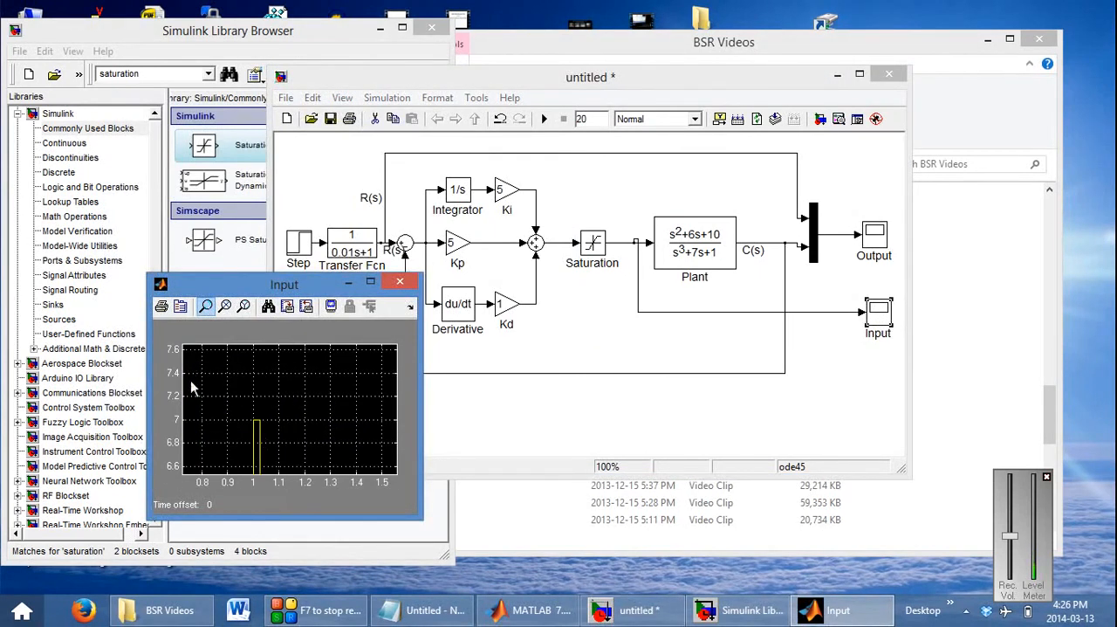
pyautogui.moveTo(248, 419); pyautogui.dragTo(266, 434)
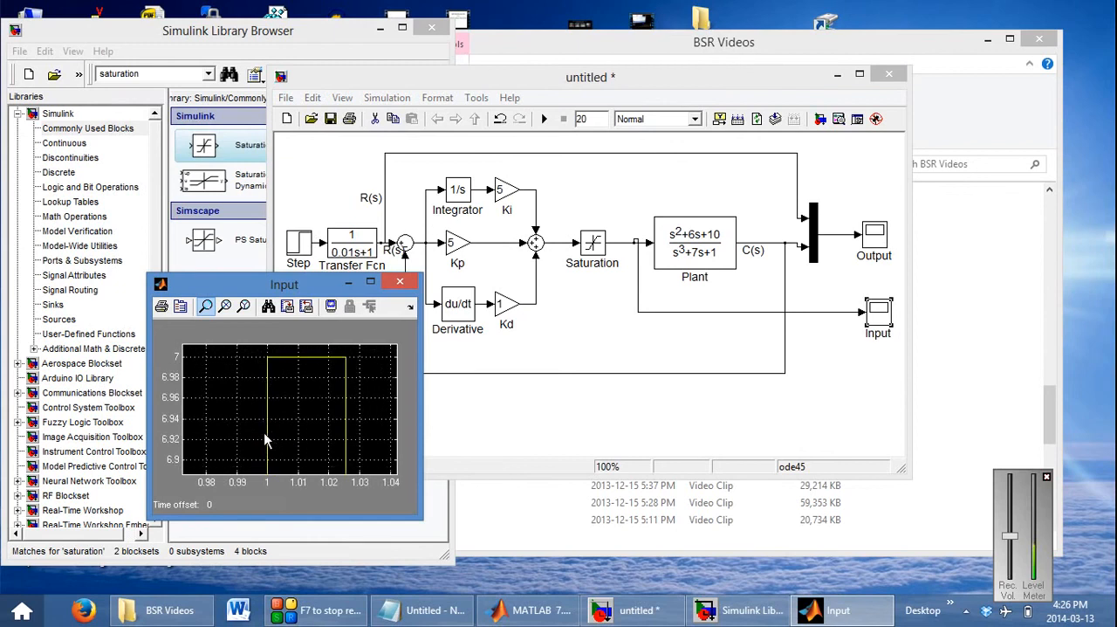
pyautogui.click(267, 306)
pyautogui.moveTo(185, 433); pyautogui.dragTo(248, 467)
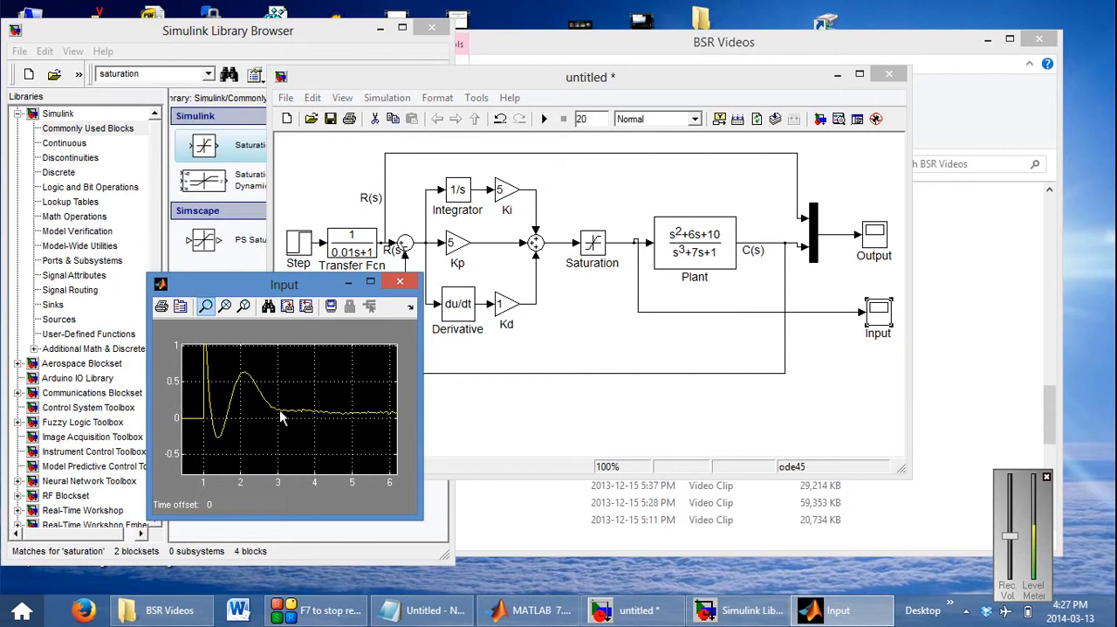
# Set the Saturation block's upper limit to 0.25 and its lower limit to -0.25
pyautogui.click(542, 253)
pyautogui.doubleClick(592, 242)
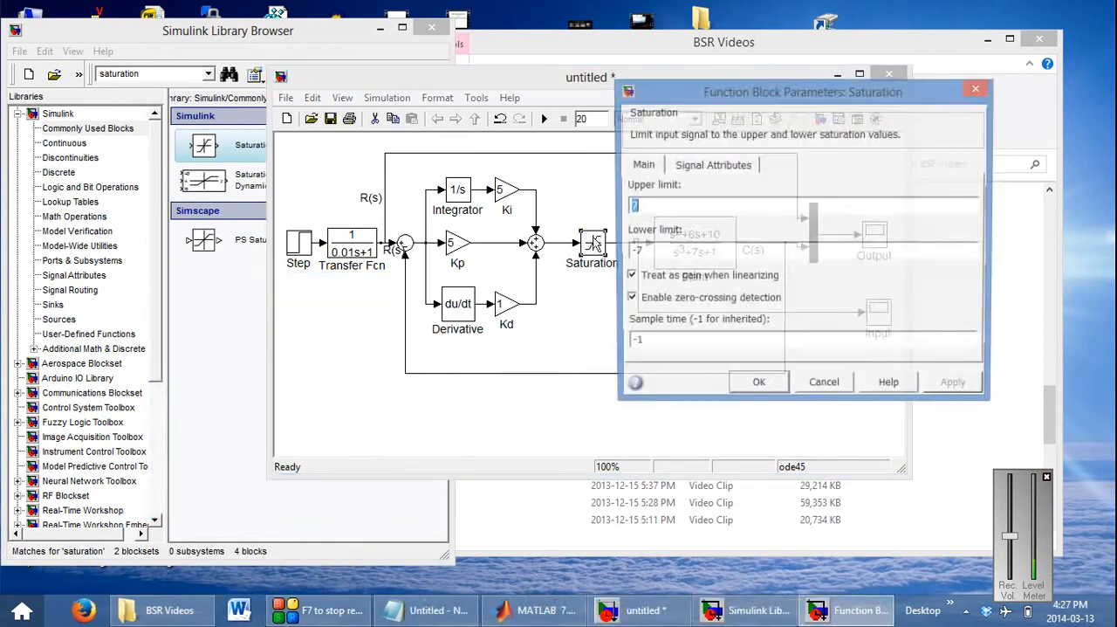
pyautogui.write('0.25')
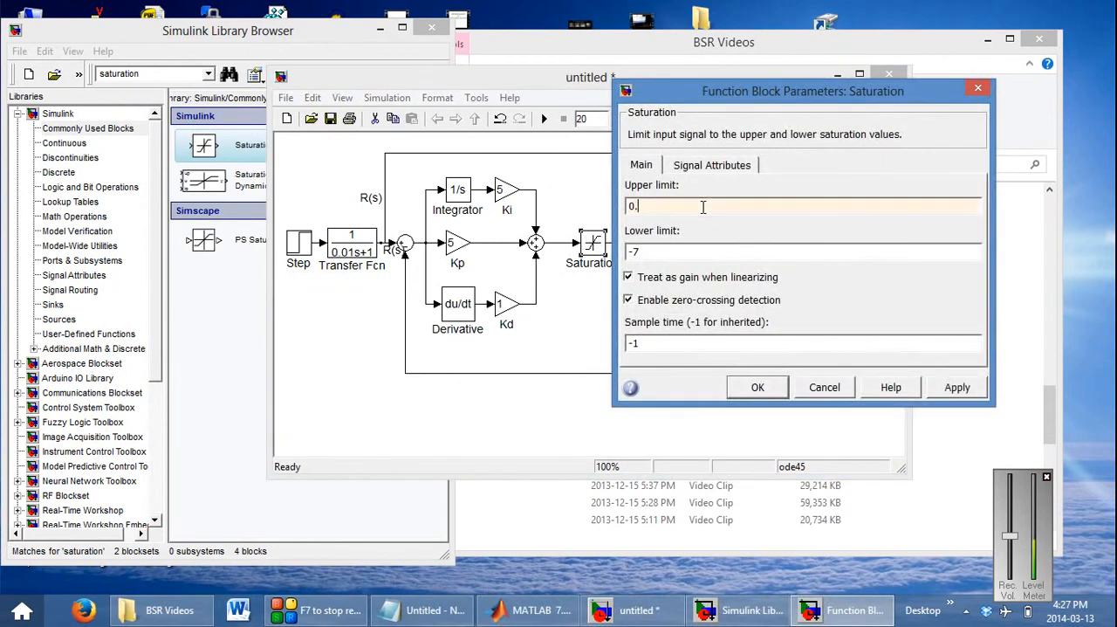
pyautogui.doubleClick(660, 253)
pyautogui.write('-')
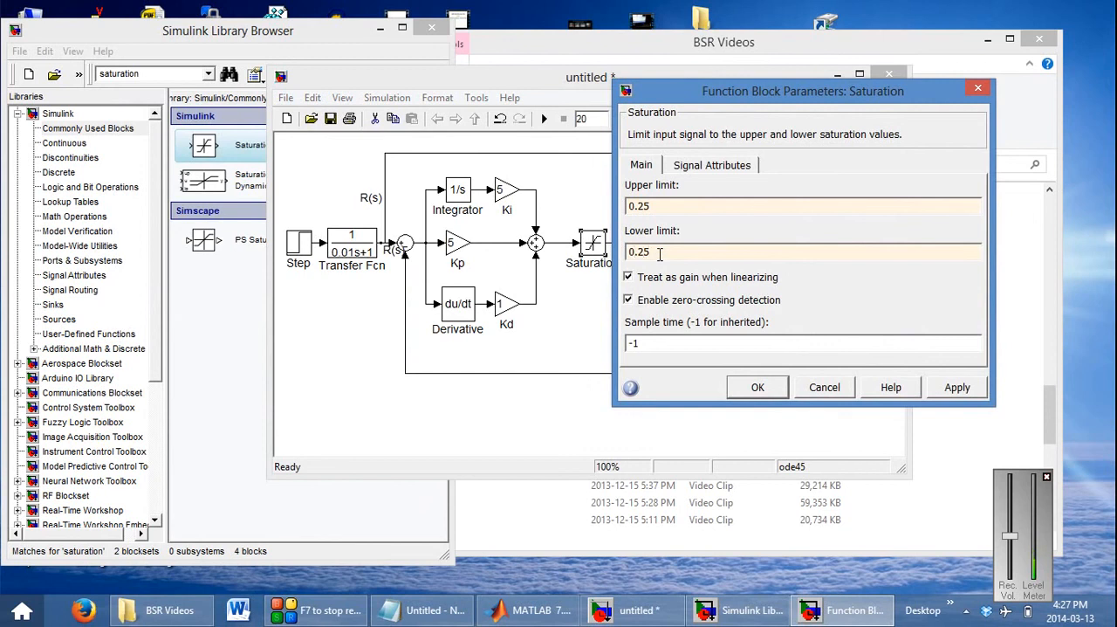
pyautogui.write('0.25')
pyautogui.press('Return')
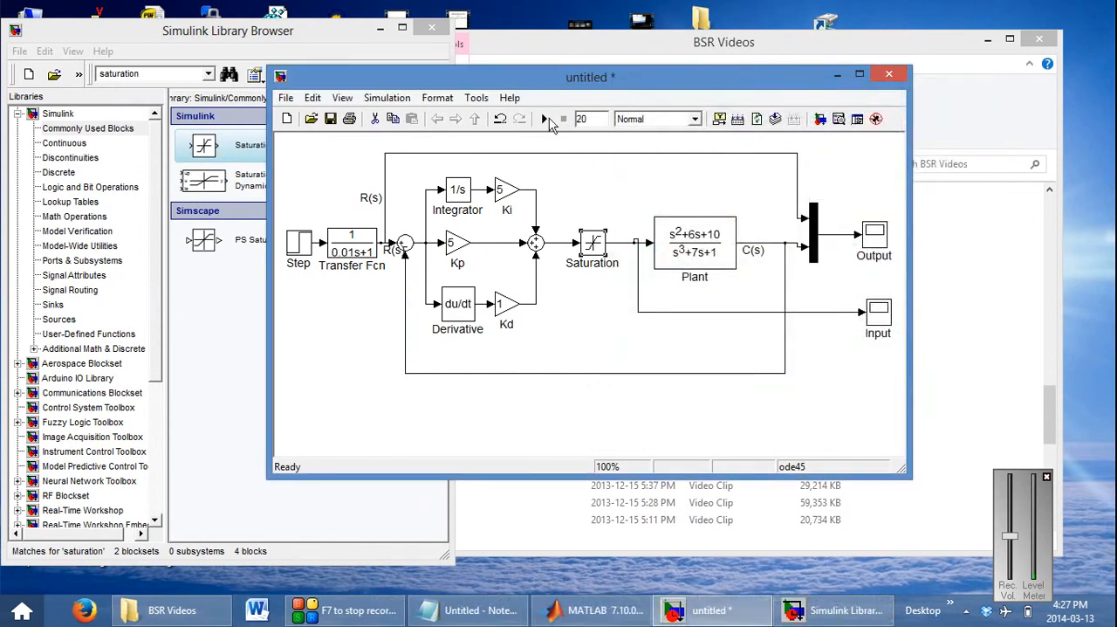
# Rerun the simulation and examine the autoscaled response in the Output scope
pyautogui.doubleClick(875, 236)
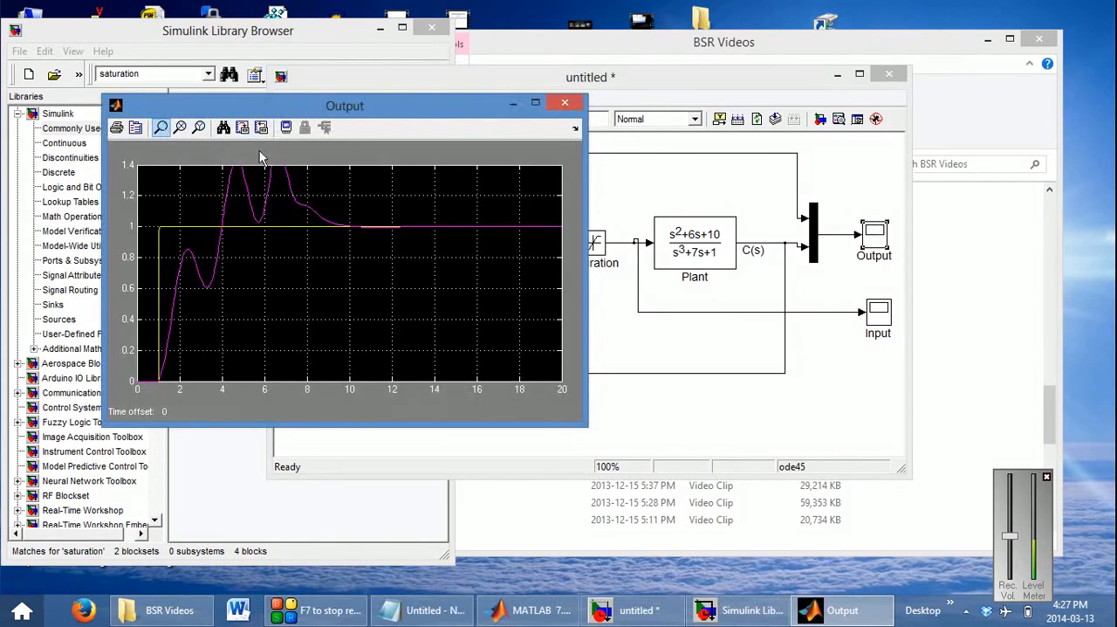
pyautogui.click(224, 128)
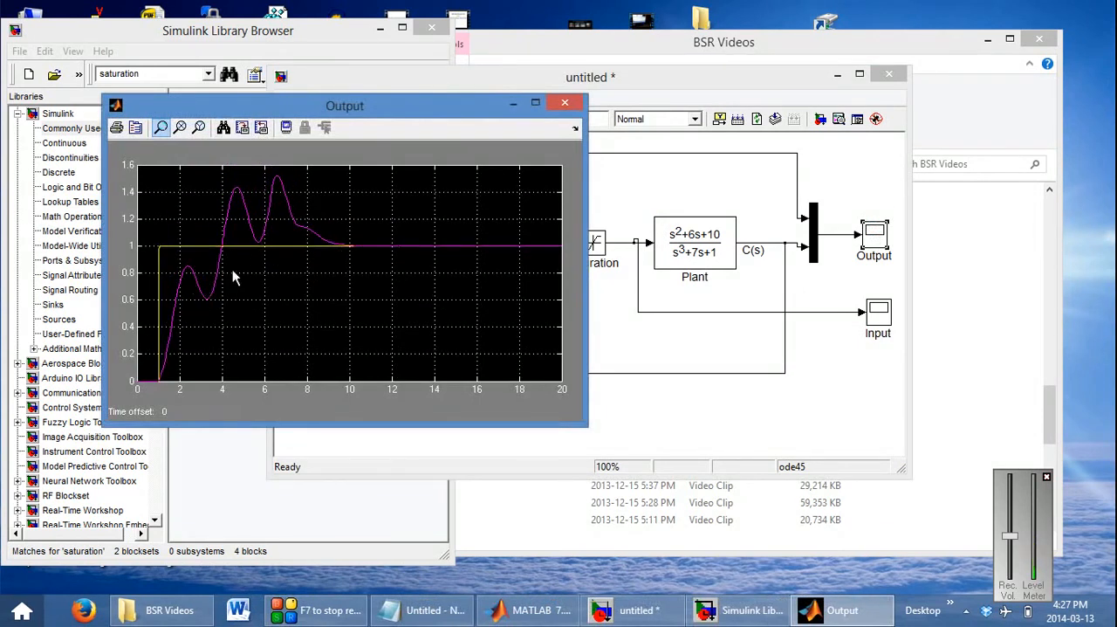
pyautogui.click(565, 103)
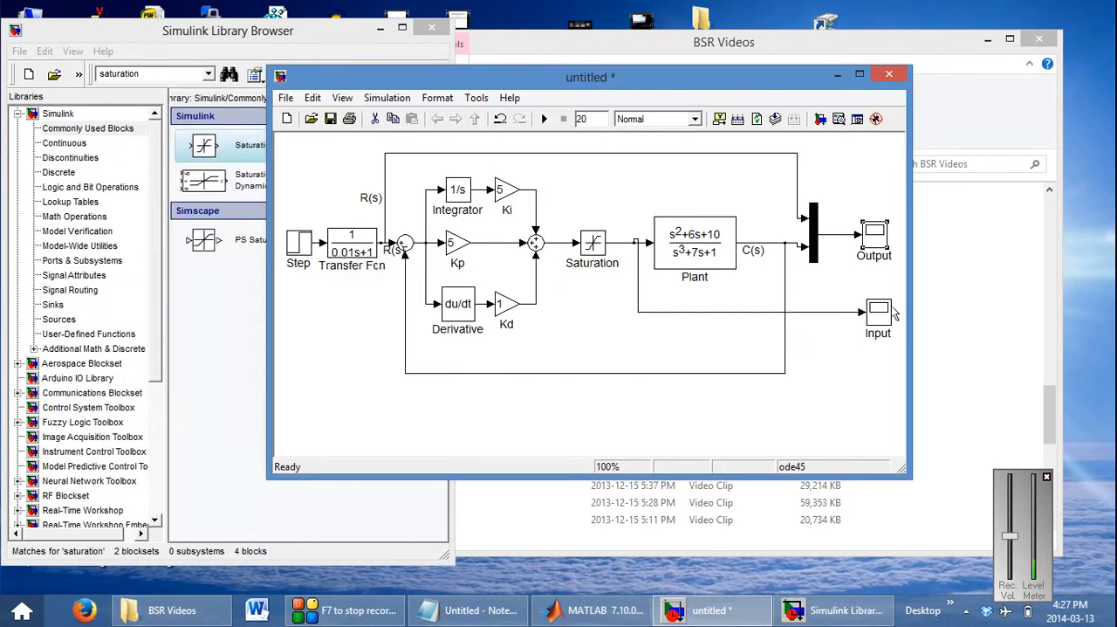
# Examine the autoscaled plant input signal in the Input scope and return to the model diagram
pyautogui.doubleClick(878, 312)
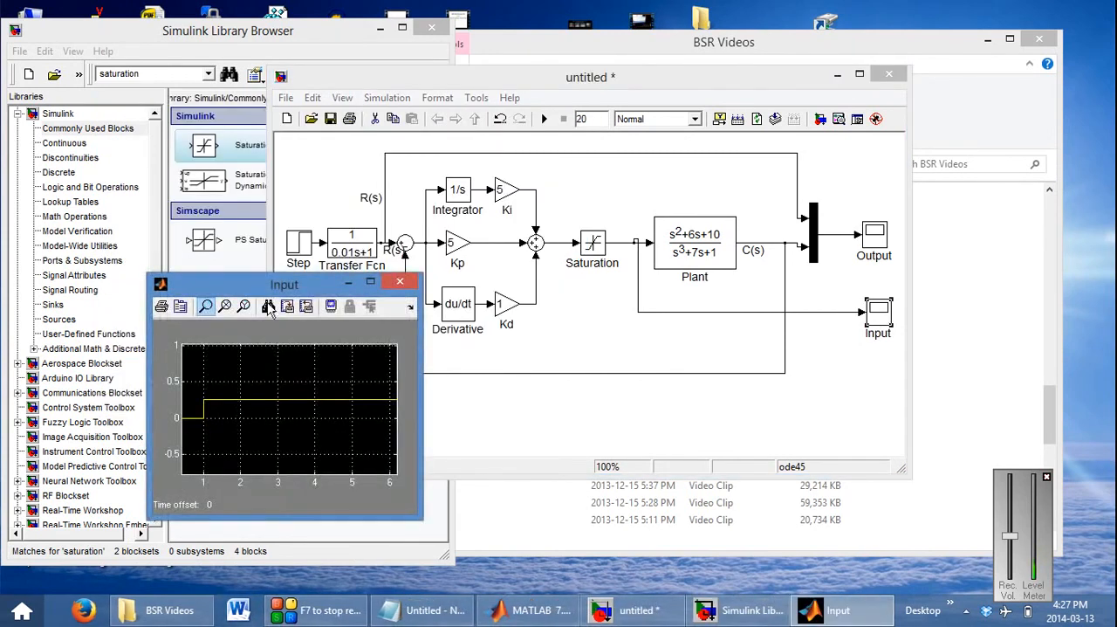
pyautogui.click(268, 306)
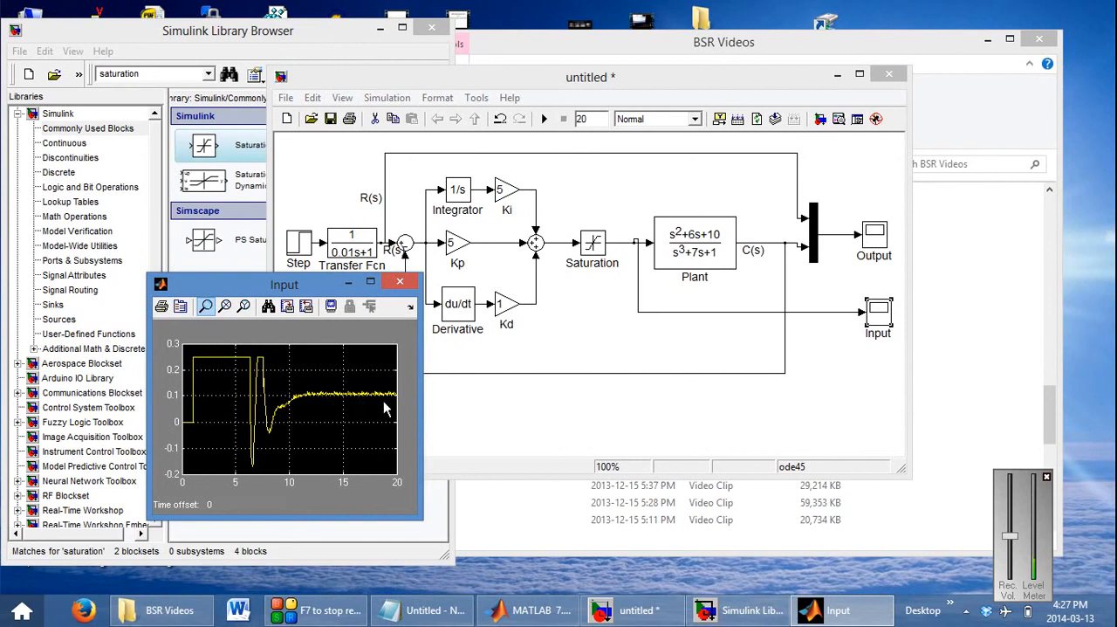
pyautogui.click(407, 283)
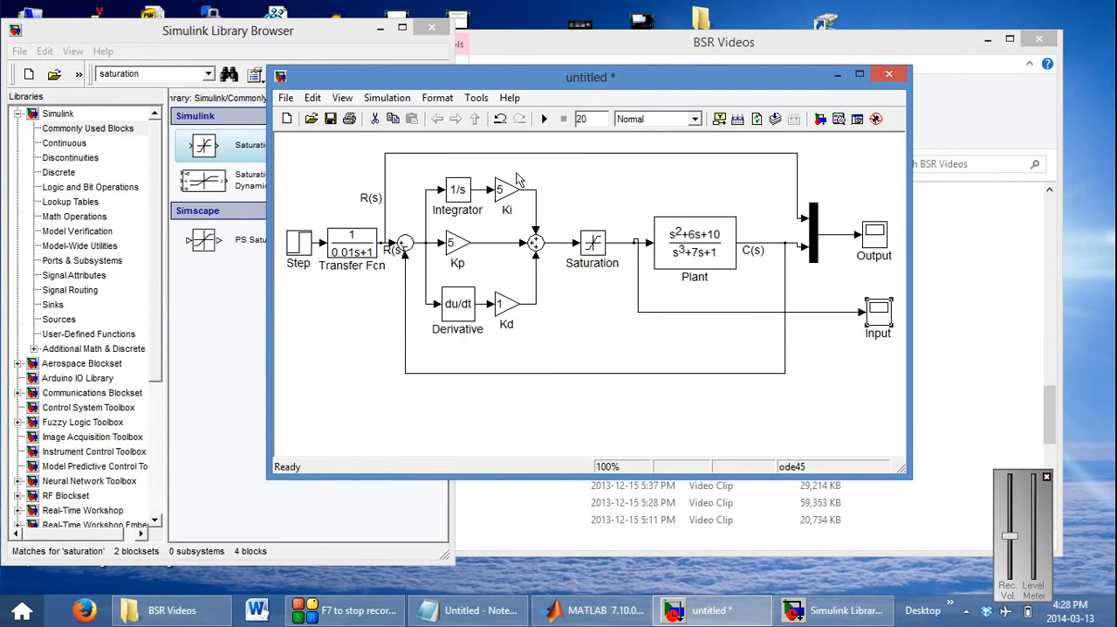
pyautogui.moveTo(532, 85); pyautogui.dragTo(705, 70)
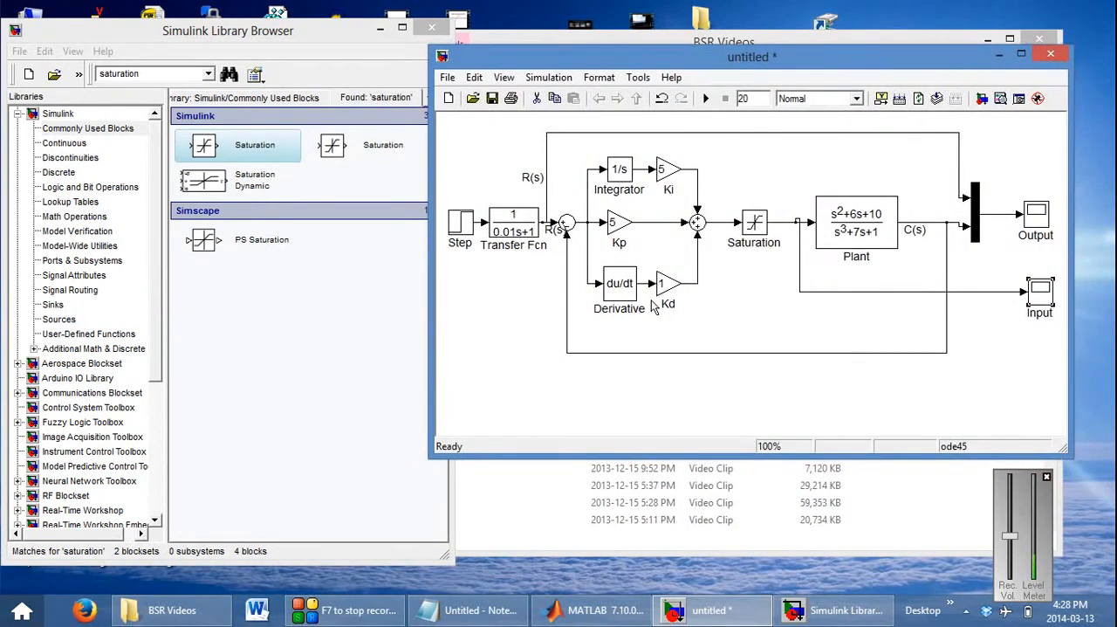